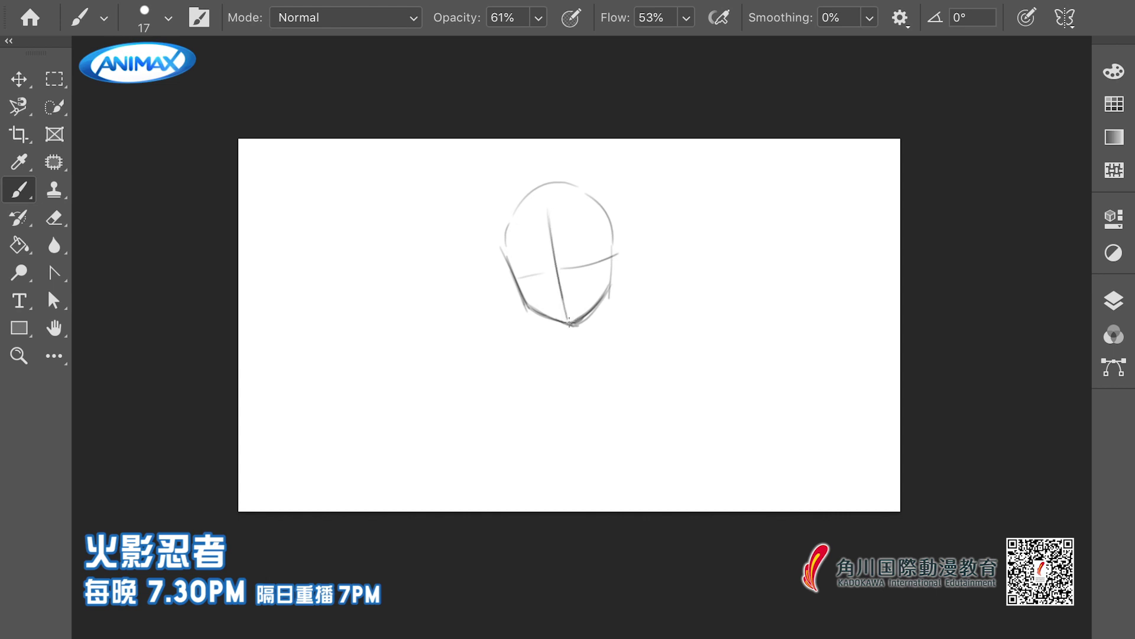
Rework the sketched head outline, curving the side of the skull and reshaping the cheek and jaw
key("ctrl+z")
left_click_drag(516, 201, 523, 303)
left_click_drag(506, 265, 531, 310)
mouse_move(615, 256)
left_mouse_down()
mouse_move(574, 281)
mouse_move(525, 282)
mouse_move(573, 280)
mouse_move(527, 282)
mouse_move(571, 307)
left_mouse_up()
key("ctrl+z")
key("ctrl+z")
key("ctrl+z")
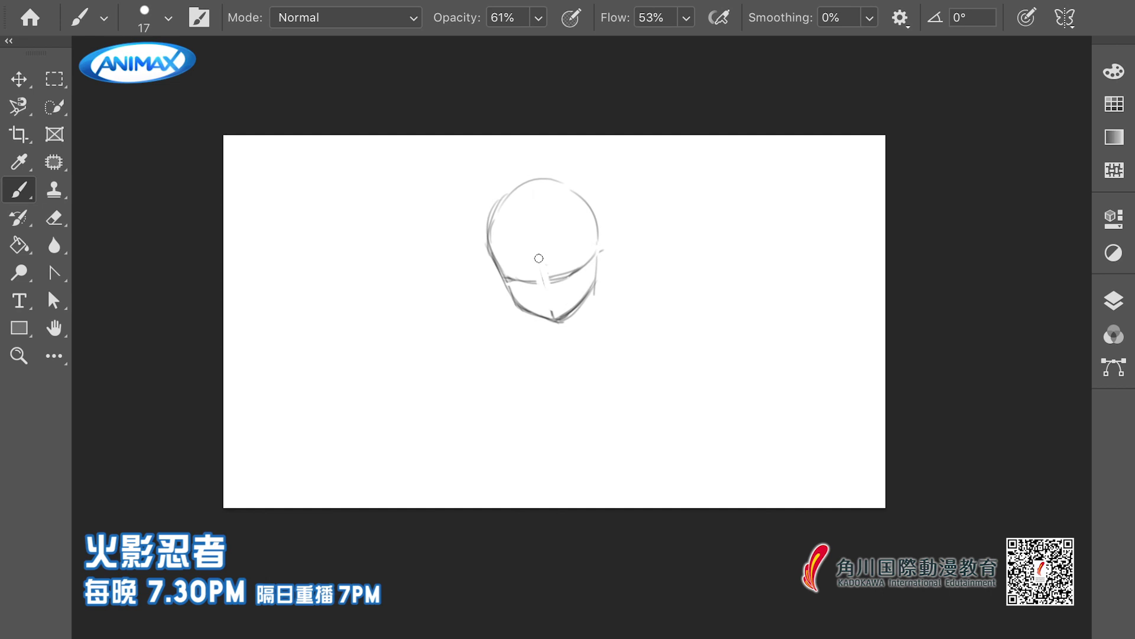
Restore the face's vertical centre guideline and transform the head sketch slightly so it tilts
key("ctrl+shift+z")
key("ctrl+shift+z")
key("ctrl+shift+z")
key("ctrl+shift+z")
scroll(584, 308, "down", 1)
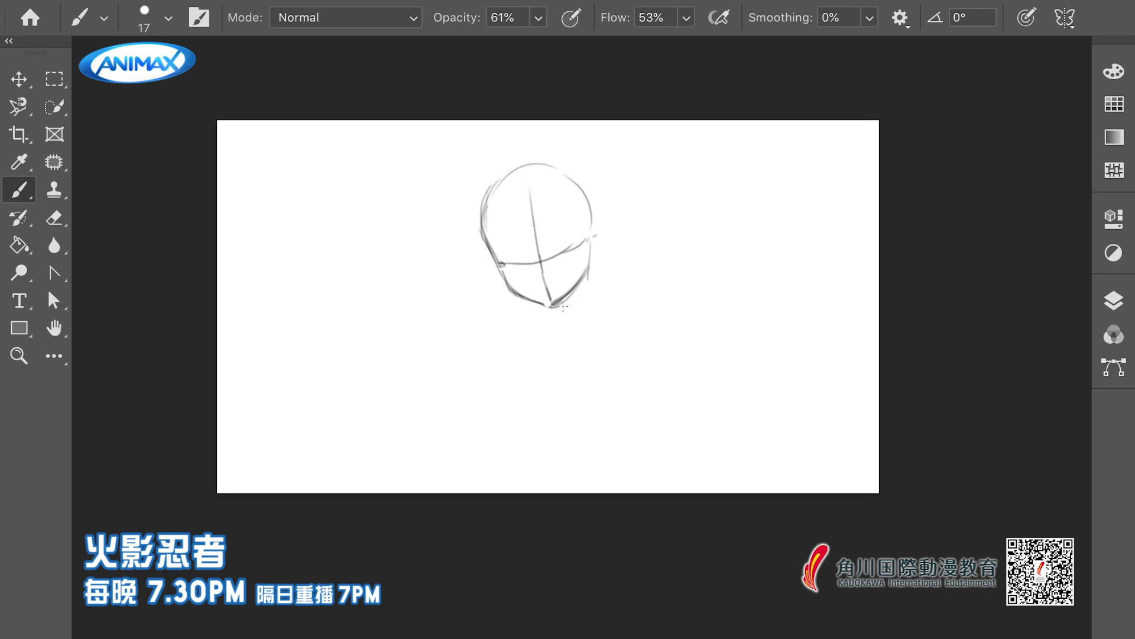
key("ctrl+t")
left_click_drag(594, 195, 591, 163)
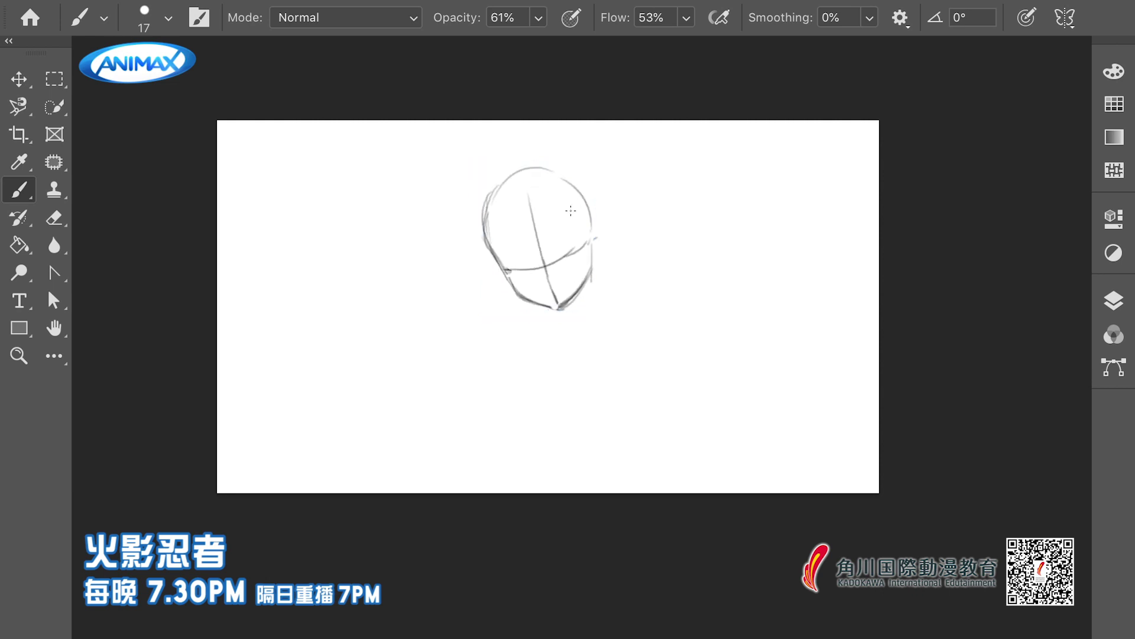
Sketch the neck line beneath the chin and the two edges of the near upper arm
left_click_drag(567, 307, 572, 318)
left_click_drag(500, 184, 491, 232)
mouse_move(609, 278)
left_mouse_down()
mouse_move(588, 288)
mouse_move(531, 384)
left_mouse_up()
left_click_drag(625, 327, 556, 425)
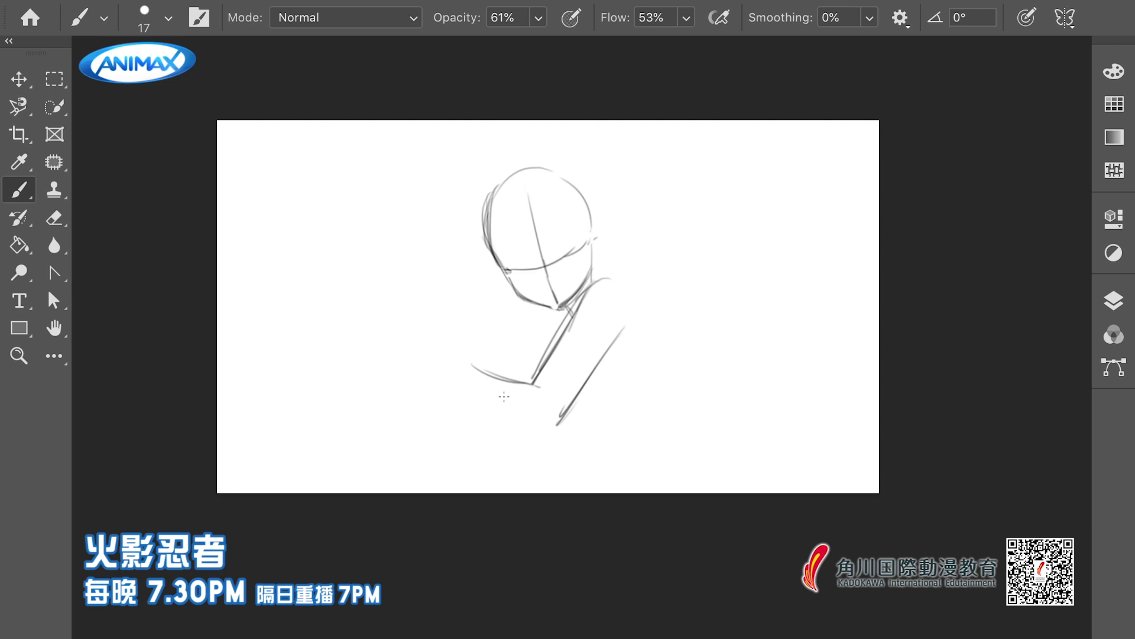
Sketch the bent forearm of the near arm and its raised hand with extended fingers
left_click_drag(454, 385, 553, 436)
left_click_drag(625, 327, 544, 437)
left_click_drag(573, 402, 538, 435)
mouse_move(449, 327)
left_mouse_down()
mouse_move(456, 300)
mouse_move(476, 343)
left_mouse_up()
left_click_drag(473, 366, 528, 380)
key("ctrl+z")
left_click_drag(570, 318, 532, 383)
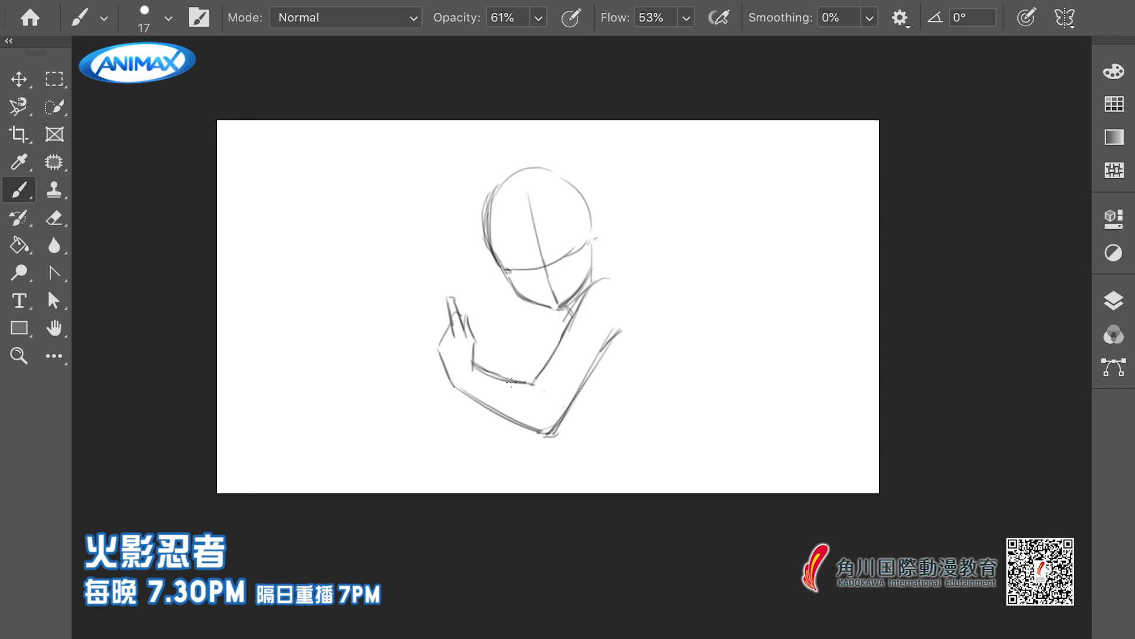
Rough in the torso with the shoulder, the collar, the chest and waist lines and the long curved back
left_click_drag(594, 276, 661, 331)
left_click_drag(535, 306, 559, 347)
left_click_drag(583, 391, 617, 427)
mouse_move(648, 307)
left_mouse_down()
mouse_move(708, 493)
mouse_move(722, 494)
left_mouse_up()
key("ctrl+z")
left_click_drag(630, 289, 715, 494)
left_click_drag(606, 270, 676, 327)
left_click_drag(616, 417, 585, 493)
Strengthen the head's far side and eye guideline, redraw the centre guideline, and connect the neck to the shoulder
left_click_drag(590, 243, 583, 279)
left_click_drag(507, 273, 589, 254)
left_click_drag(523, 181, 559, 305)
key("ctrl+z")
left_click_drag(532, 166, 593, 260)
left_click_drag(590, 213, 593, 275)
left_click_drag(589, 266, 642, 298)
Sketch the far arm stretched out sideways from behind the head, ending in a hand with pointed fingers
left_click_drag(486, 221, 399, 246)
mouse_move(495, 252)
left_mouse_down()
mouse_move(407, 272)
mouse_move(413, 260)
left_mouse_up()
key("ctrl+z")
left_click_drag(483, 222, 408, 244)
mouse_move(408, 244)
left_mouse_down()
mouse_move(386, 275)
mouse_move(445, 266)
mouse_move(415, 278)
mouse_move(444, 248)
left_mouse_up()
key("ctrl+z")
mouse_move(408, 273)
left_mouse_down()
mouse_move(464, 239)
mouse_move(520, 228)
left_mouse_up()
key("ctrl+z")
mouse_move(430, 271)
left_mouse_down()
mouse_move(444, 261)
mouse_move(402, 252)
left_mouse_up()
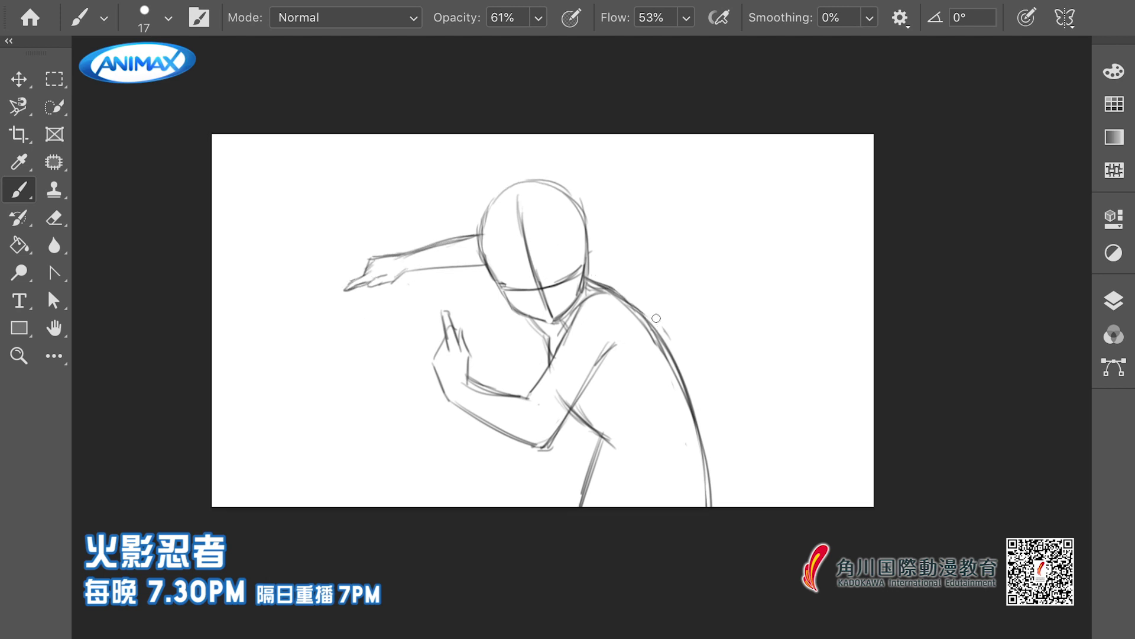
Redraw the waist line and try further strokes along the curved back of the torso
left_click_drag(591, 269, 657, 343)
key("ctrl+z")
key("ctrl+z")
left_click_drag(594, 430, 569, 506)
left_click_drag(648, 319, 722, 507)
key("ctrl+z")
Draw the inner hair strands framing both sides of the face
mouse_move(498, 237)
left_mouse_down()
mouse_move(581, 220)
mouse_move(484, 233)
left_mouse_up()
left_click(542, 224, "ctrl")
key("ctrl+z")
left_click_drag(568, 220, 596, 316)
left_click_drag(483, 232, 499, 298)
left_click_drag(459, 206, 473, 346)
key("ctrl+z")
Draw the long side locks hanging past the jaw on both sides of the head
left_click_drag(465, 273, 541, 427)
left_click_drag(596, 292, 561, 407)
left_click_drag(624, 310, 562, 406)
left_click_drag(605, 201, 621, 343)
left_click_drag(604, 239, 621, 348)
left_click_drag(608, 275, 619, 353)
left_click_drag(596, 180, 624, 272)
key("ctrl+z")
Sketch the parted hairline, the notched line across the forehead and the outer hair contour over the crown
mouse_move(572, 158)
left_mouse_down()
mouse_move(555, 167)
mouse_move(564, 158)
left_mouse_up()
mouse_move(570, 158)
left_mouse_down()
mouse_move(606, 228)
mouse_move(598, 210)
left_mouse_up()
mouse_move(468, 177)
left_mouse_down()
mouse_move(460, 231)
mouse_move(507, 183)
left_mouse_up()
left_click_drag(482, 236, 513, 228)
left_click_drag(519, 228, 573, 233)
left_click_drag(496, 182, 568, 149)
left_click_drag(461, 201, 532, 141)
Draw the long hair streaming out behind the back, with curved pointed strands at its ends
mouse_move(481, 157)
left_mouse_down()
mouse_move(585, 142)
mouse_move(477, 142)
mouse_move(585, 253)
mouse_move(784, 336)
left_mouse_up()
left_click_drag(712, 298, 769, 392)
key("ctrl+z")
key("ctrl+z")
key("ctrl+z")
mouse_move(696, 289)
left_mouse_down()
mouse_move(757, 438)
mouse_move(717, 344)
mouse_move(695, 459)
left_mouse_up()
mouse_move(680, 349)
left_mouse_down()
mouse_move(685, 402)
mouse_move(635, 440)
left_mouse_up()
left_click_drag(725, 393, 642, 445)
left_click_drag(713, 435, 725, 385)
mouse_move(571, 300)
left_mouse_down()
mouse_move(650, 357)
mouse_move(644, 404)
mouse_move(653, 379)
mouse_move(671, 414)
left_mouse_up()
key("ctrl+z")
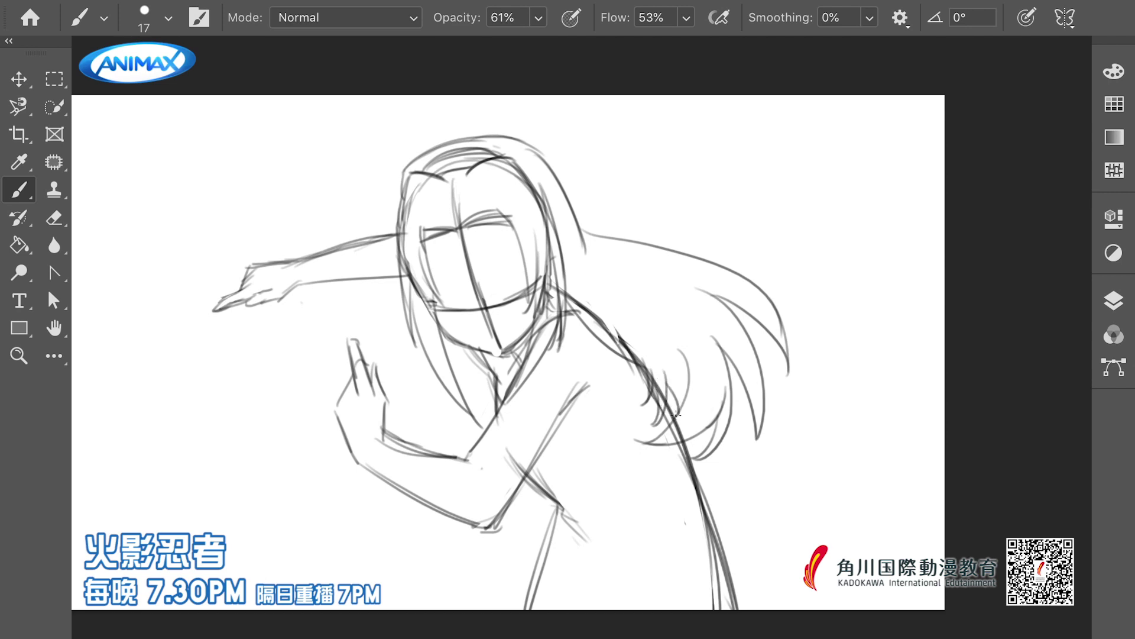
Clear the face guidelines, refine the jaw and chin, and sketch the nose and a slanted smiling mouth
left_click(500, 253, "ctrl")
left_click(480, 342, "ctrl")
mouse_move(476, 342)
left_mouse_down()
mouse_move(497, 373)
mouse_move(579, 396)
left_mouse_up()
mouse_move(470, 332)
left_mouse_down()
mouse_move(491, 369)
mouse_move(544, 390)
left_mouse_up()
mouse_move(547, 328)
left_mouse_down()
mouse_move(556, 346)
mouse_move(485, 319)
left_mouse_up()
left_click_drag(556, 355, 509, 219)
left_click_drag(597, 307, 550, 325)
mouse_move(468, 290)
left_mouse_down()
mouse_move(494, 343)
mouse_move(590, 348)
mouse_move(572, 355)
left_mouse_up()
key("ctrl+z")
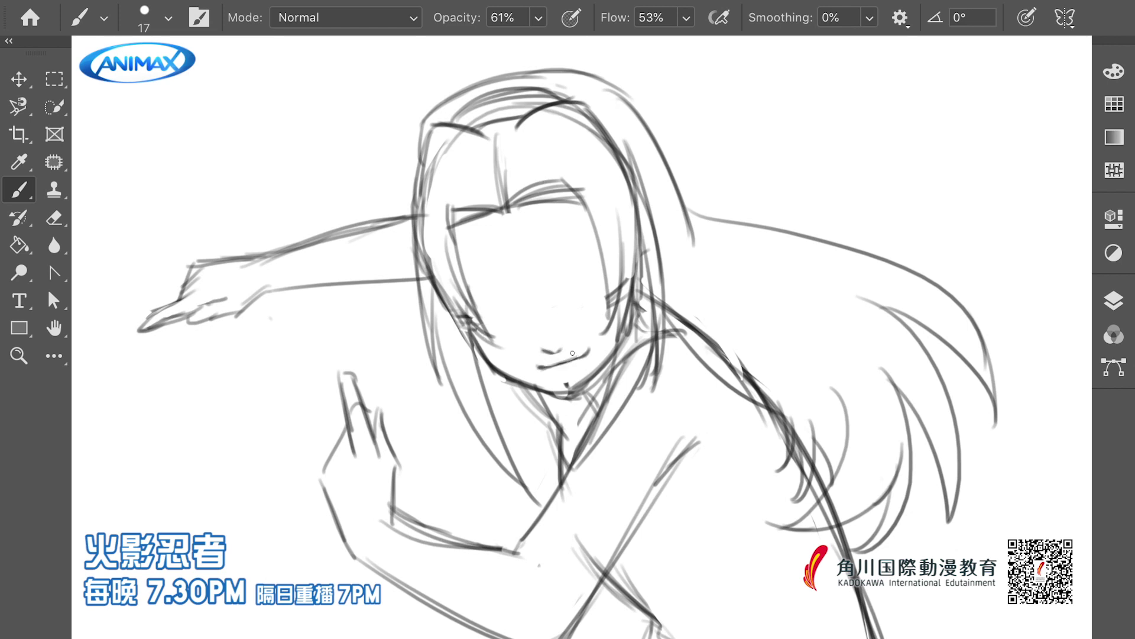
Draw the two narrowed eyes with round irises and sharp frowning eyebrows
left_click_drag(599, 239, 557, 275)
mouse_move(457, 276)
left_mouse_down()
mouse_move(504, 285)
mouse_move(606, 258)
left_mouse_up()
mouse_move(469, 284)
left_mouse_down()
mouse_move(510, 289)
mouse_move(503, 309)
left_mouse_up()
scroll(589, 280, "down", 1)
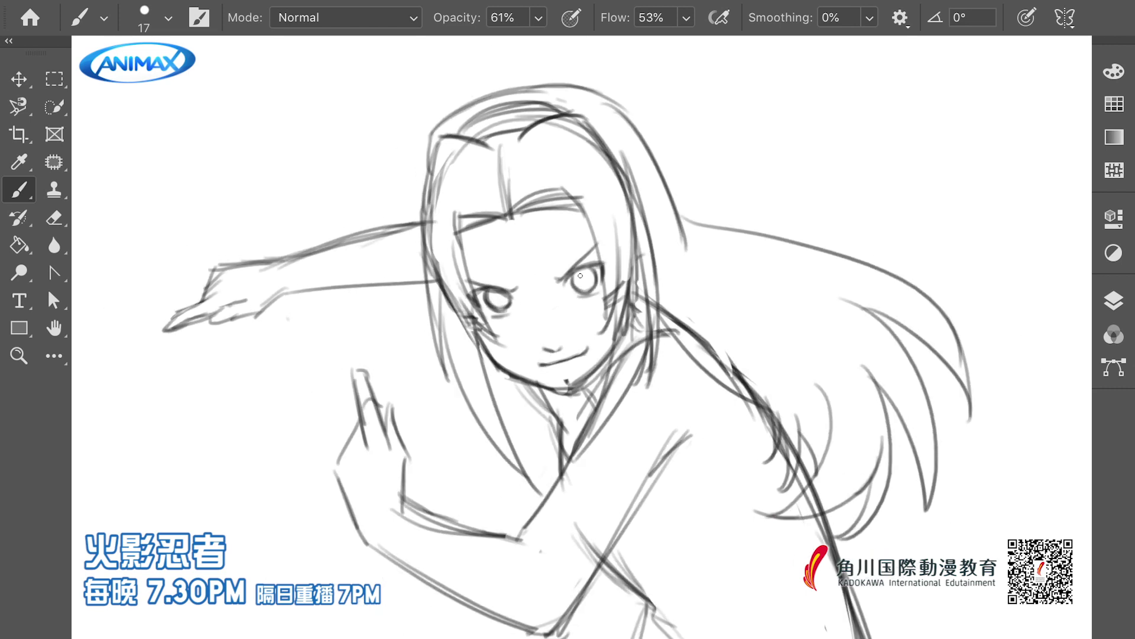
Add small pupils to the eyes, then select and transform an eye to adjust its placement and deselect it
left_click_drag(499, 299, 502, 303)
left_click_drag(585, 238, 590, 247)
key("ctrl+t")
left_click_drag(579, 307, 583, 313)
key("Return")
key("ctrl+d")
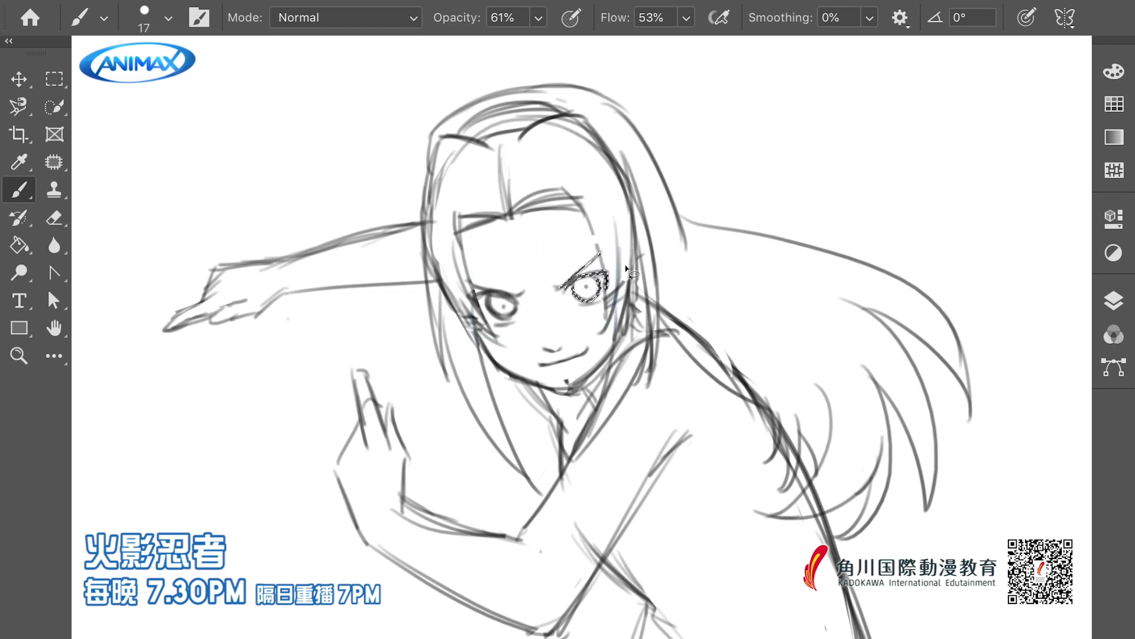
Replace the rough forehead lines with clean side edges framing the face and a notched line across the forehead
left_click_drag(473, 199, 472, 293)
mouse_move(550, 174)
left_mouse_down()
mouse_move(592, 231)
mouse_move(551, 176)
left_mouse_up()
key("ctrl+z")
key("ctrl+z")
key("ctrl+z")
key("ctrl+z")
key("ctrl+z")
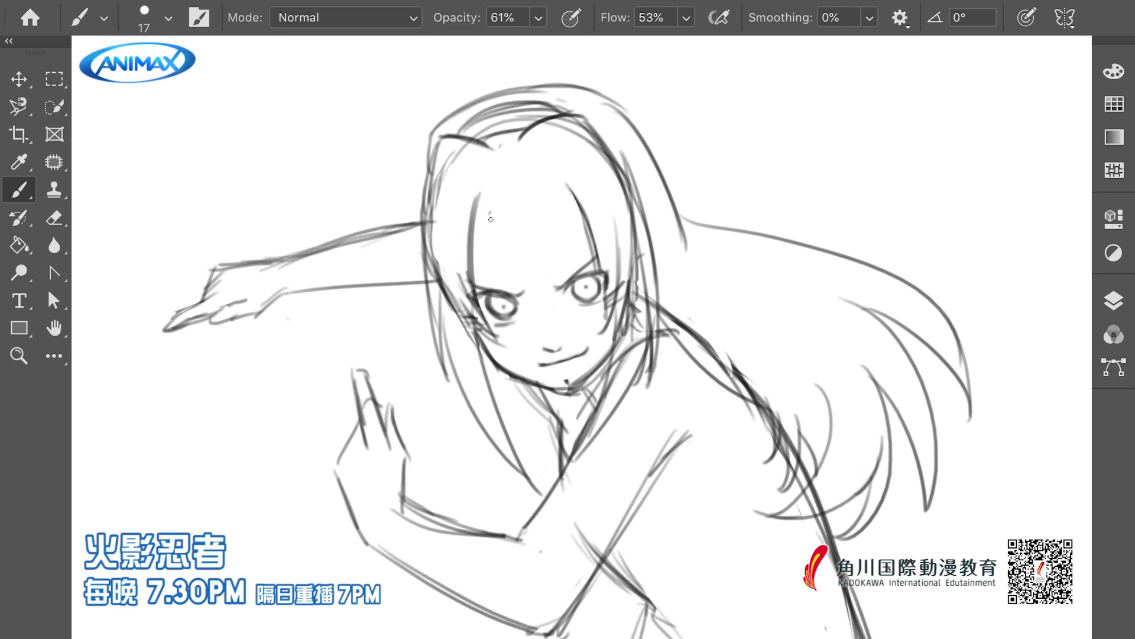
mouse_move(479, 200)
left_mouse_down()
mouse_move(553, 181)
mouse_move(583, 210)
left_mouse_up()
Redraw the parted hairline and the outer edge of the side hair beside the outstretched arm
key("ctrl+minus")
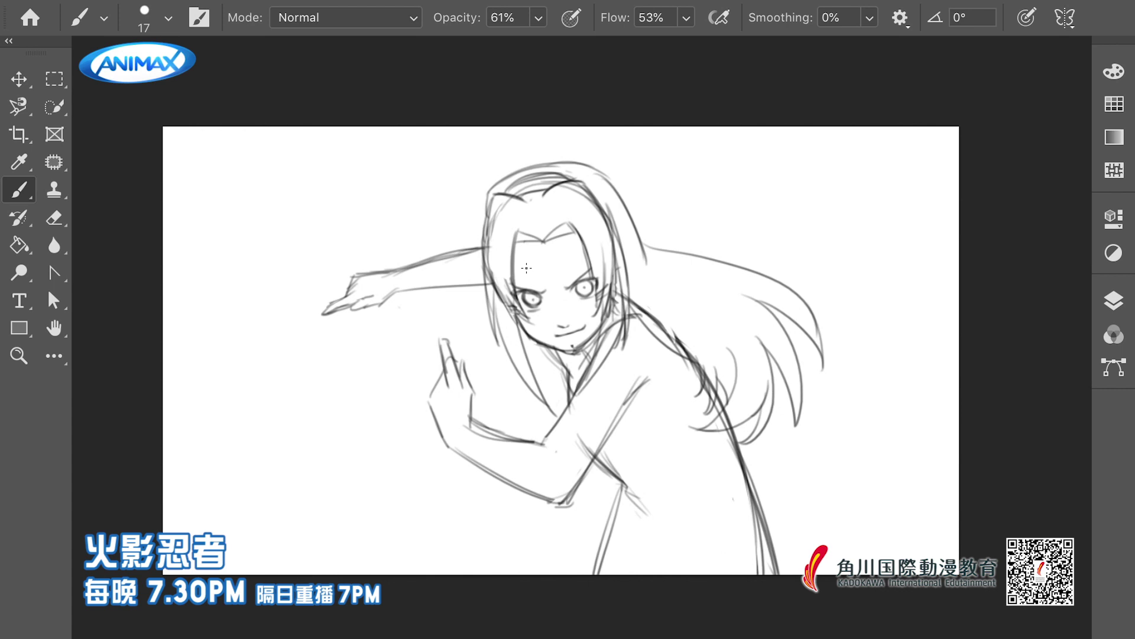
key("ctrl+z")
key("ctrl+z")
mouse_move(497, 197)
left_mouse_down()
mouse_move(592, 201)
mouse_move(485, 269)
mouse_move(500, 343)
left_mouse_up()
key("ctrl+z")
key("ctrl+z")
left_click_drag(494, 254, 490, 357)
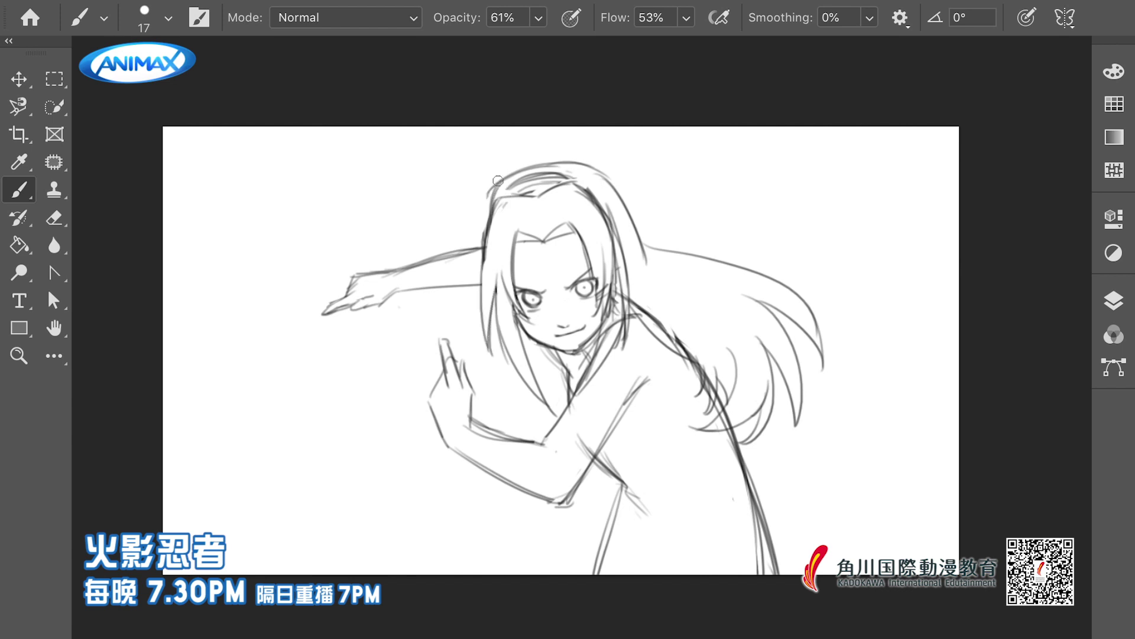
Redraw the hair's outer contour over the crown and down the back of the head
key("ctrl+z")
mouse_move(492, 191)
left_mouse_down()
mouse_move(591, 177)
mouse_move(627, 217)
left_mouse_up()
key("ctrl+z")
key("ctrl+z")
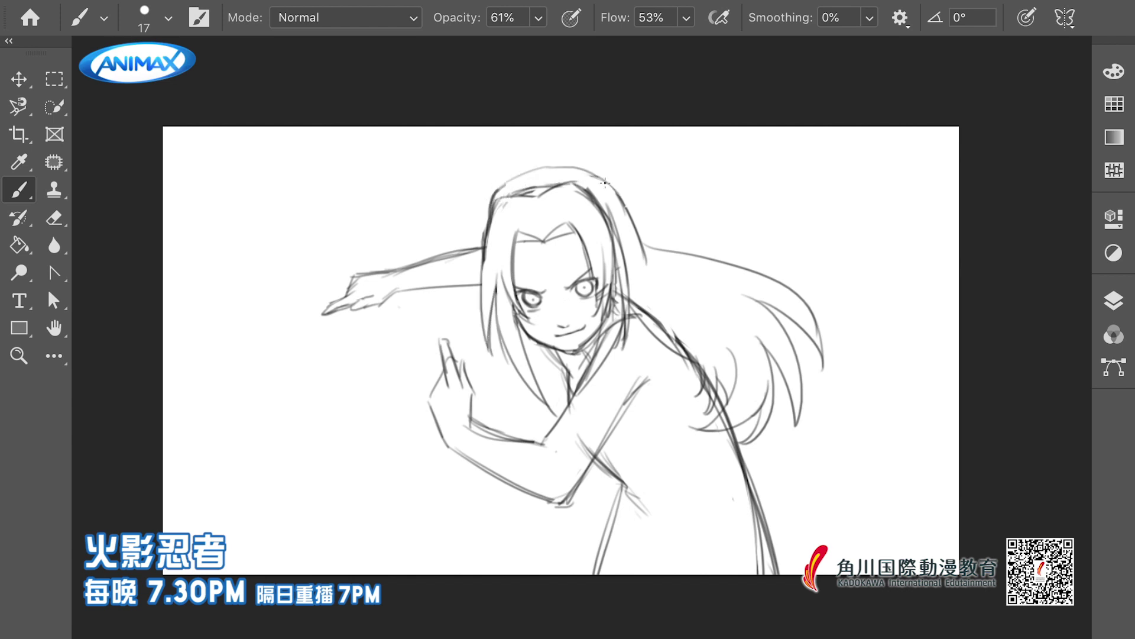
left_click_drag(497, 188, 598, 172)
key("ctrl+z")
left_click_drag(653, 273, 586, 171)
Rework the hair contour from the crown down to the temple beside the outstretched arm
mouse_move(509, 178)
left_mouse_down()
mouse_move(486, 220)
mouse_move(480, 282)
left_mouse_up()
key("ctrl+z")
key("ctrl+z")
mouse_move(499, 198)
left_mouse_down()
mouse_move(539, 169)
mouse_move(601, 176)
left_mouse_up()
key("ctrl+z")
key("ctrl+z")
mouse_move(498, 197)
left_mouse_down()
mouse_move(590, 176)
mouse_move(639, 243)
mouse_move(477, 248)
left_mouse_up()
key("ctrl+z")
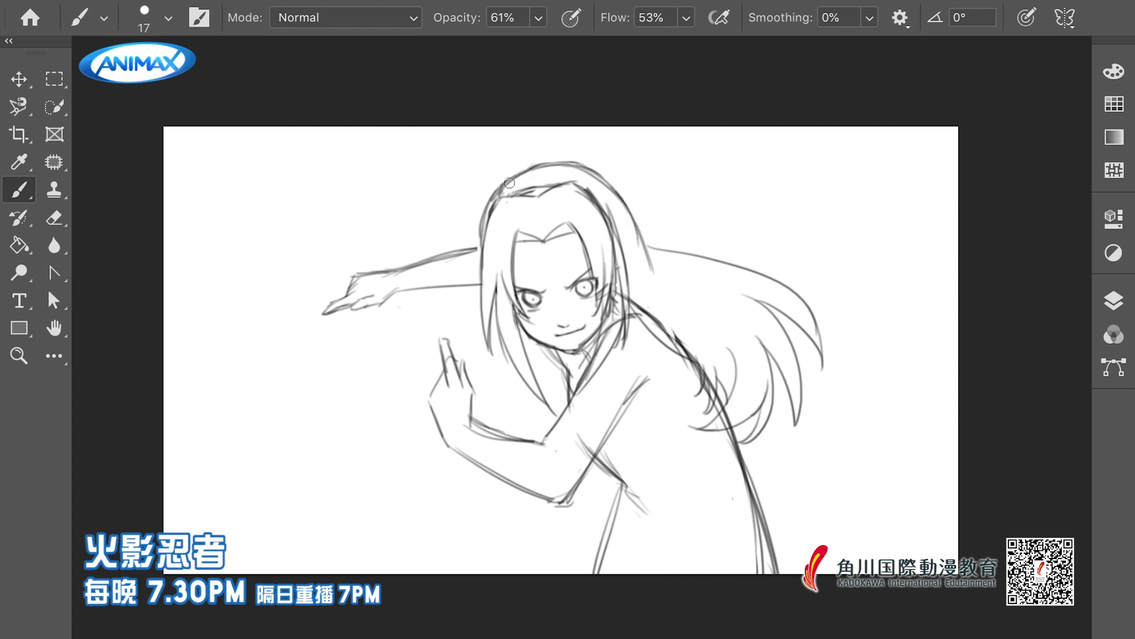
Refine the crown of the hair into one smooth arc joining the flowing hair behind the head
key("ctrl+z")
mouse_move(537, 189)
left_mouse_down()
mouse_move(517, 194)
mouse_move(597, 169)
mouse_move(487, 201)
mouse_move(479, 237)
left_mouse_up()
key("ctrl+z")
key("ctrl+z")
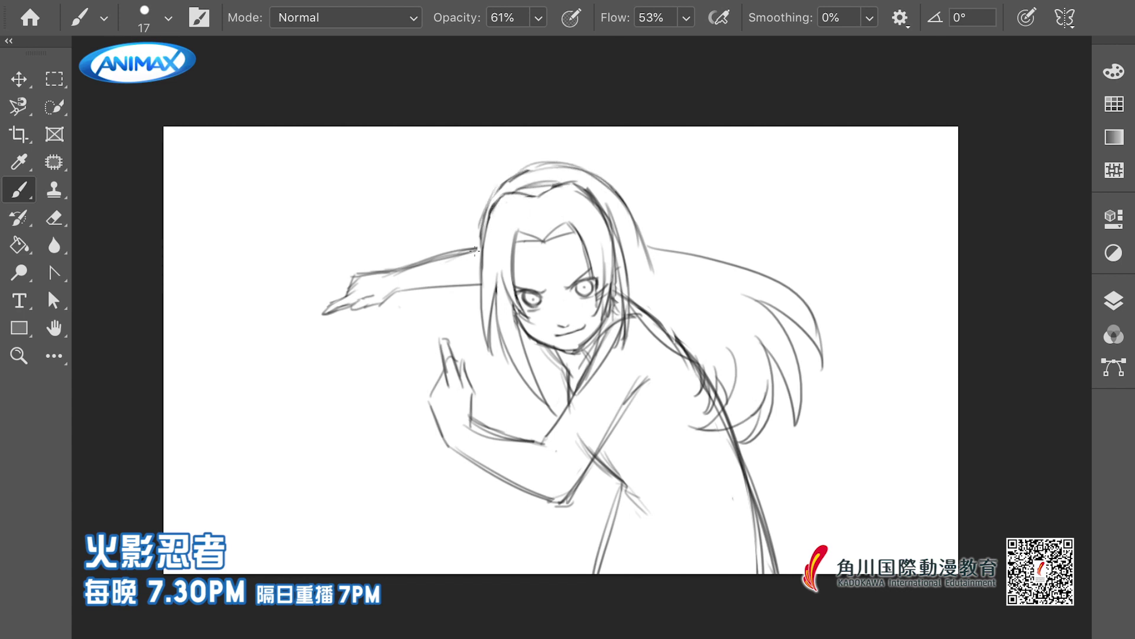
key("ctrl+z")
left_click_drag(589, 173, 651, 248)
key("ctrl+z")
left_click_drag(584, 166, 517, 181)
key("ctrl+z")
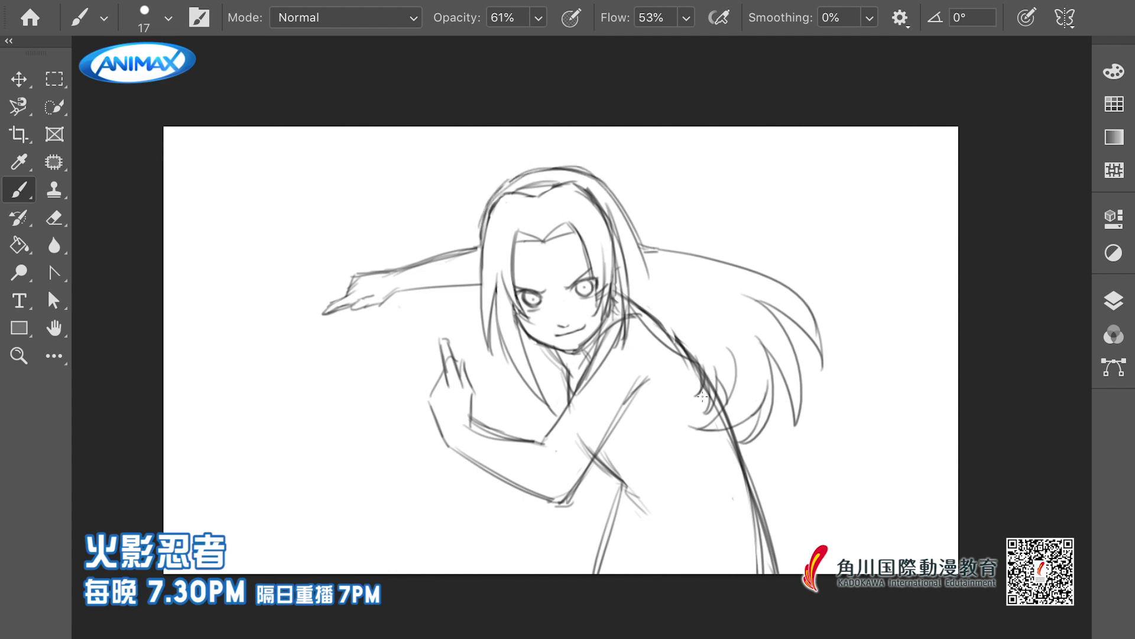
Draw the short sleeve's hem, the fold under the arm, the collar detail and a round emblem on the shoulder
left_click_drag(631, 408, 581, 349)
key("ctrl+z")
left_click_drag(644, 395, 689, 399)
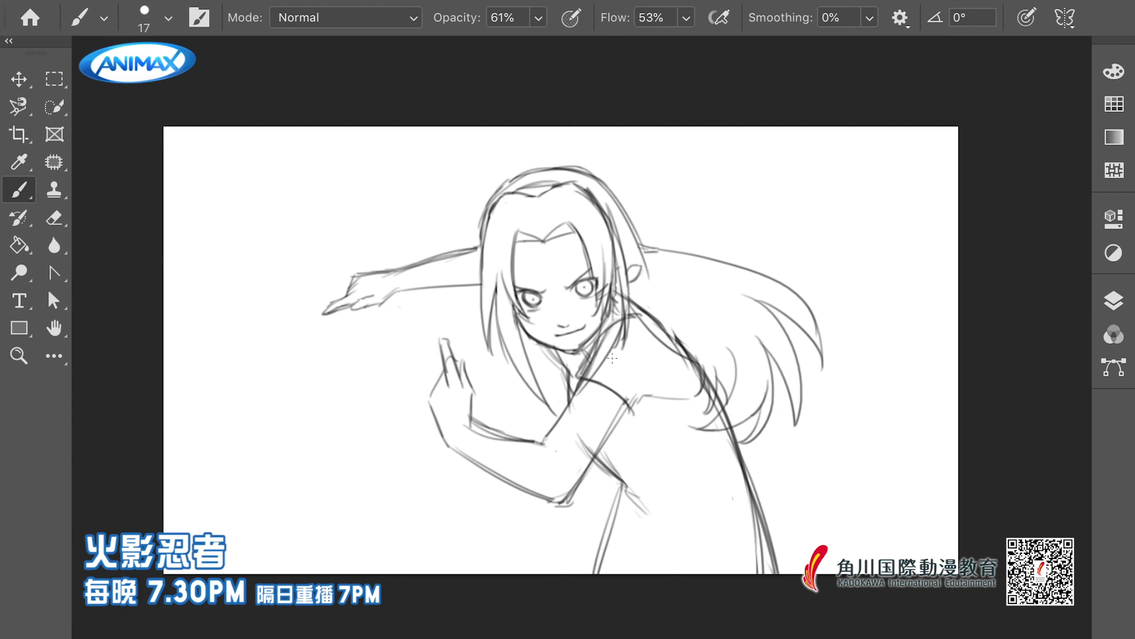
left_click_drag(606, 365, 623, 366)
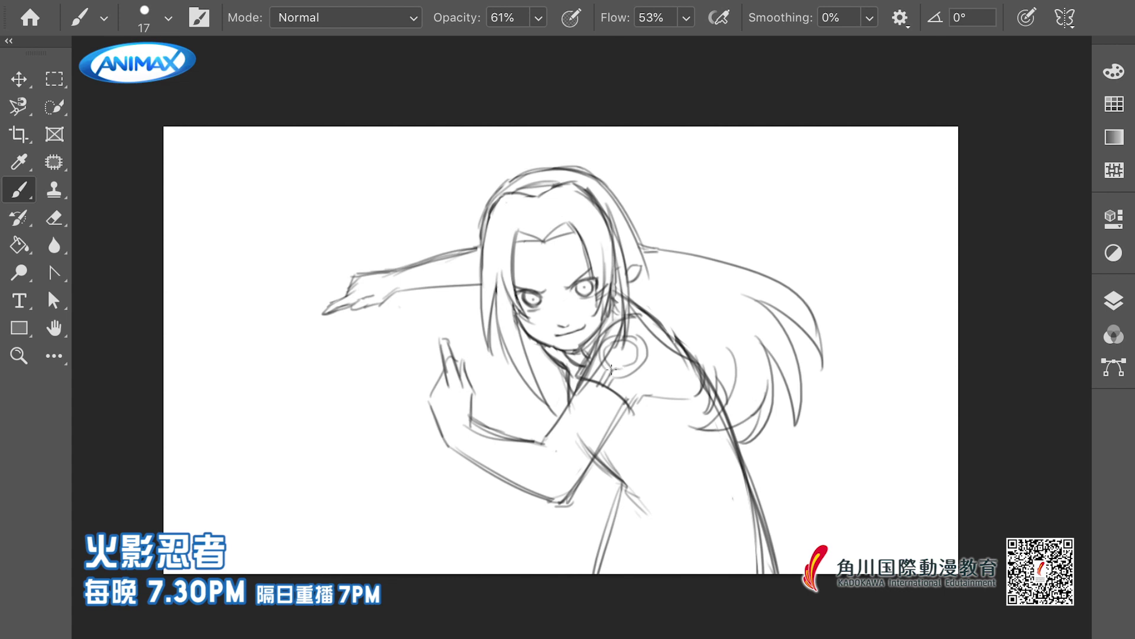
left_click_drag(637, 386, 612, 406)
Sketch a star-shaped shuriken in the outstretched hand and another between the fingers of the raised hand
left_click_drag(429, 401, 464, 405)
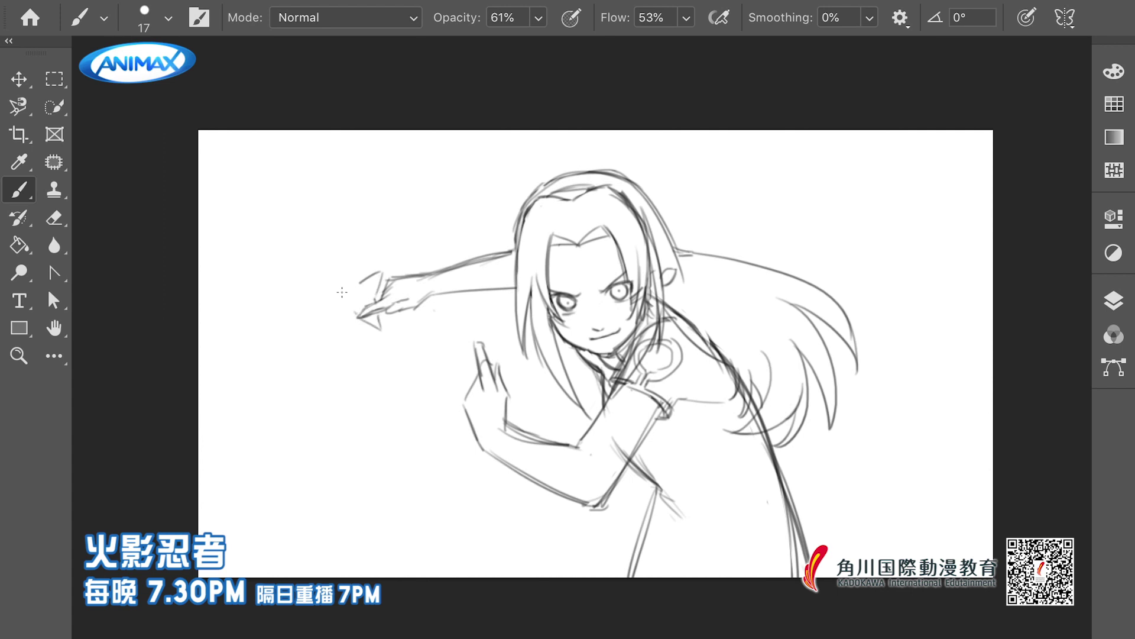
left_click_drag(357, 290, 342, 299)
left_click_drag(432, 343, 473, 369)
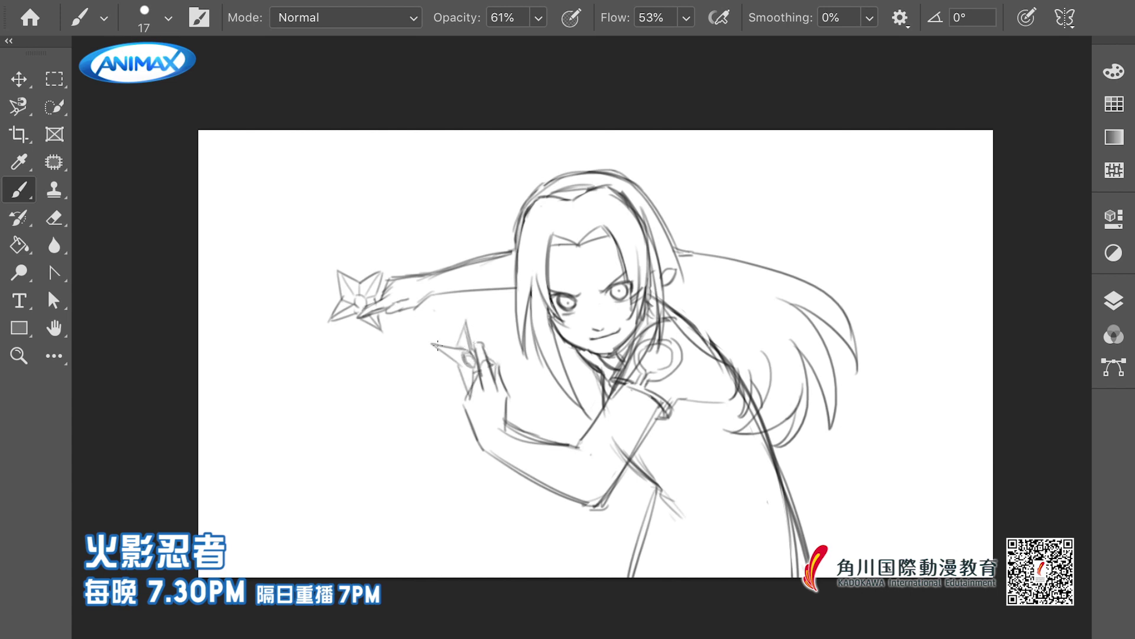
Lengthen and sharpen the points of the shuriken in the outstretched hand
scroll(349, 275, "up", 1)
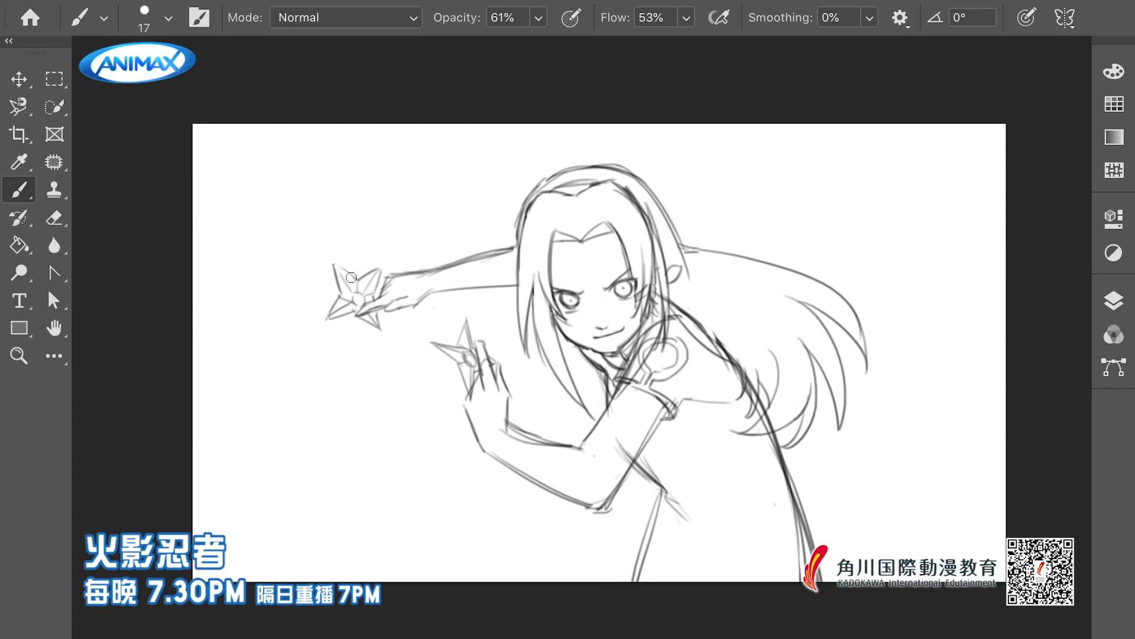
left_click_drag(332, 260, 357, 283)
left_click_drag(323, 324, 371, 304)
left_click_drag(383, 342, 370, 318)
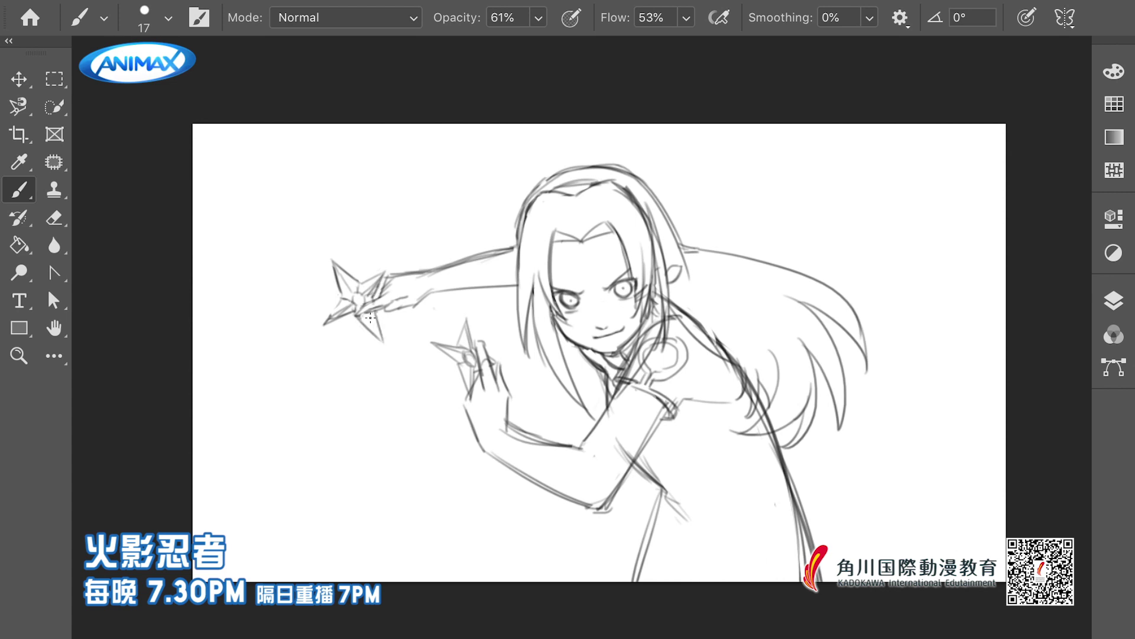
Redraw the outer points of both shuriken with cleaner, sharper tips
key("ctrl+z")
key("ctrl+z")
mouse_move(322, 325)
left_mouse_down()
mouse_move(356, 307)
mouse_move(354, 286)
mouse_move(343, 298)
left_mouse_up()
left_click_drag(426, 342, 458, 360)
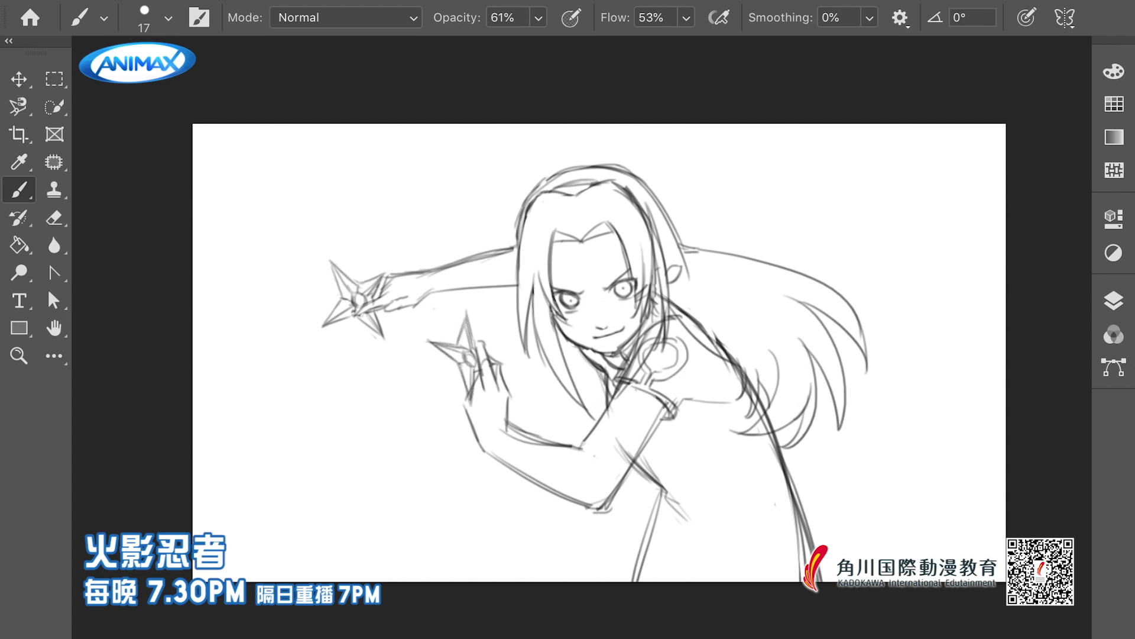
Ink the jawline from both cheeks down to the chin in clean dark lines over the faded sketch
scroll(584, 313, "up", 2)
mouse_move(520, 299)
left_mouse_down()
mouse_move(554, 355)
mouse_move(589, 373)
left_mouse_up()
key("ctrl+z")
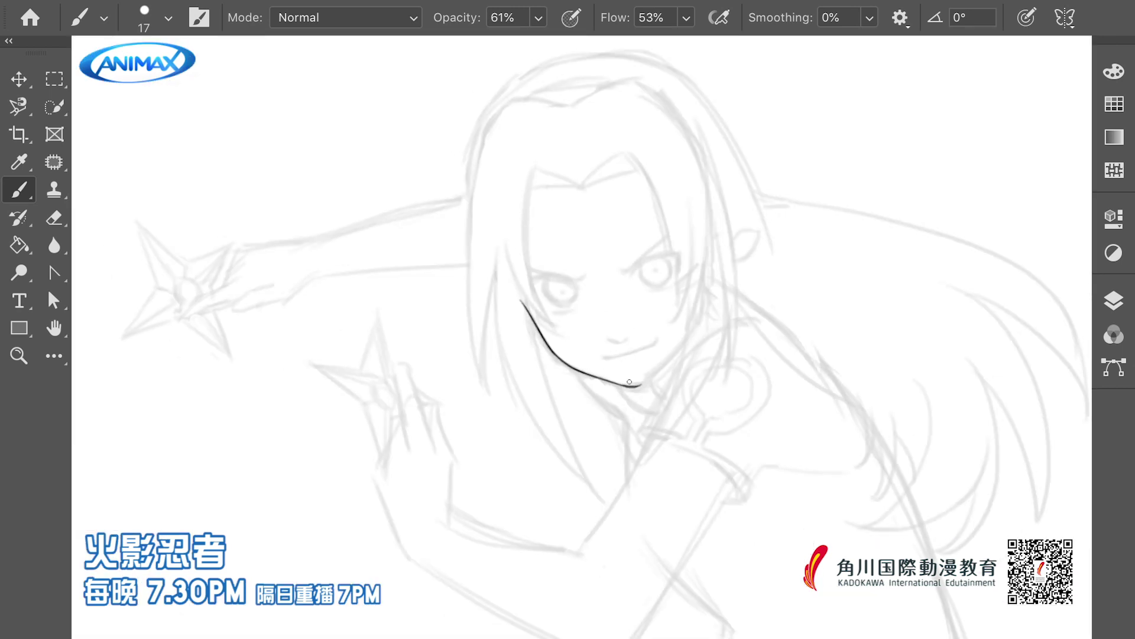
left_click_drag(699, 311, 639, 387)
scroll(639, 386, "up", 2)
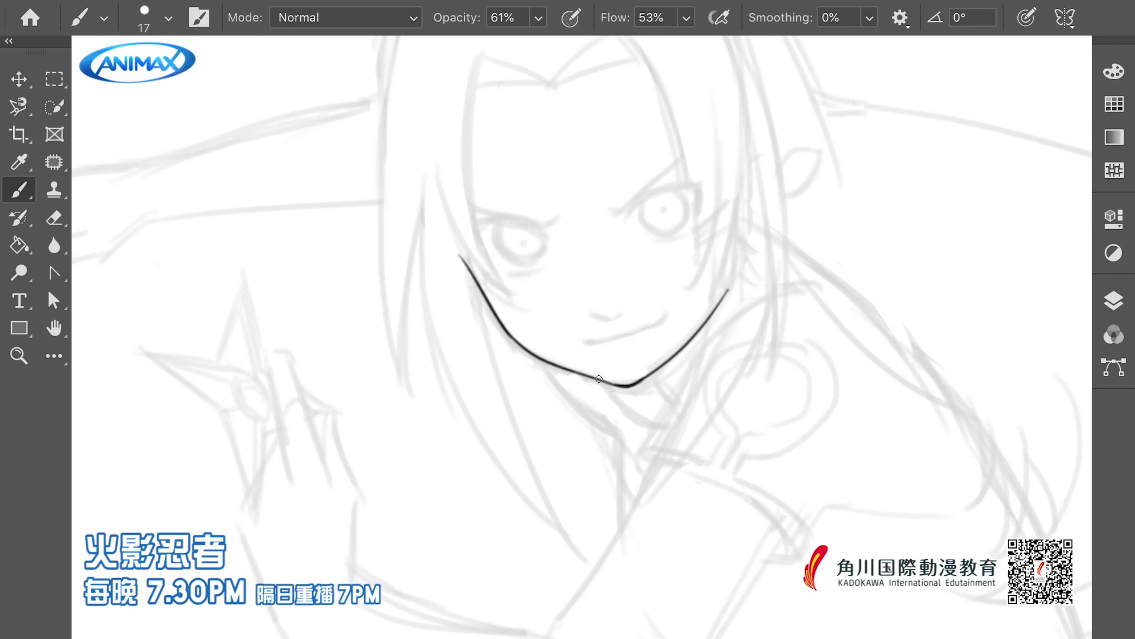
Ink the angled eyebrows and the thick upper eyelids of both eyes
scroll(521, 249, "up", 2)
left_click_drag(585, 239, 684, 161)
key("ctrl+z")
left_click_drag(584, 240, 680, 168)
left_click_drag(415, 231, 507, 254)
key("ctrl+z")
mouse_move(605, 250)
left_mouse_down()
mouse_move(680, 208)
mouse_move(650, 211)
mouse_move(690, 214)
mouse_move(681, 251)
left_mouse_up()
mouse_move(430, 252)
left_mouse_down()
mouse_move(467, 247)
mouse_move(504, 262)
left_mouse_up()
left_click_drag(426, 257, 513, 270)
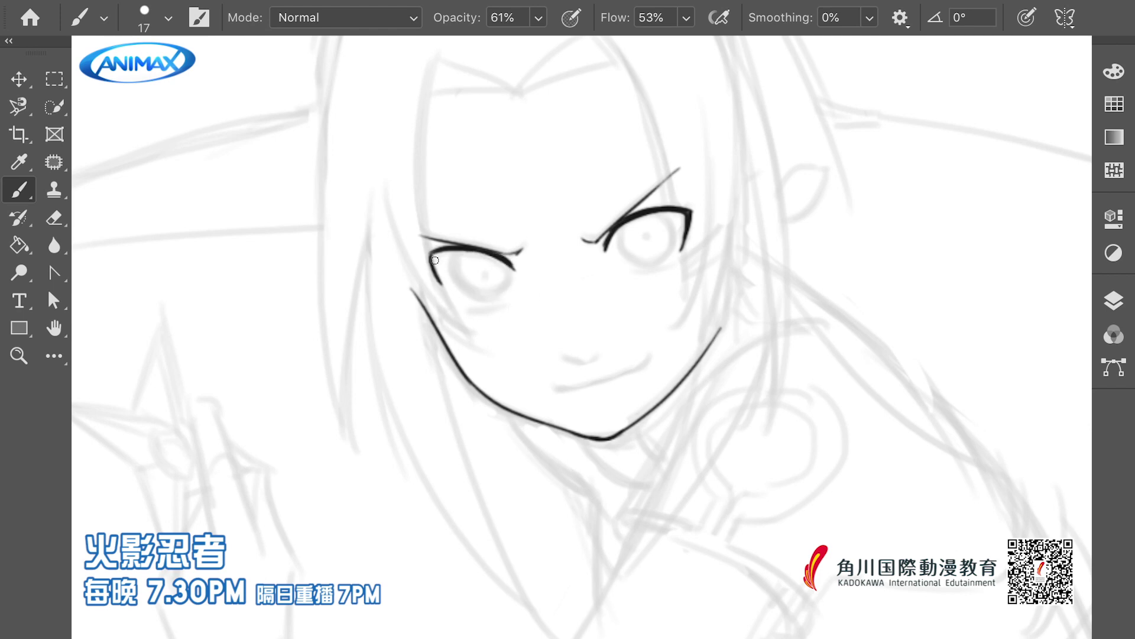
Complete both eyes with outer corners, thin lower lids, round irises and small dot pupils
left_click_drag(431, 253, 452, 286)
left_click_drag(508, 301, 472, 303)
left_click_drag(674, 267, 643, 276)
mouse_move(634, 225)
left_mouse_down()
mouse_move(628, 257)
mouse_move(671, 233)
mouse_move(621, 237)
mouse_move(640, 264)
left_mouse_up()
left_click_drag(634, 260, 671, 243)
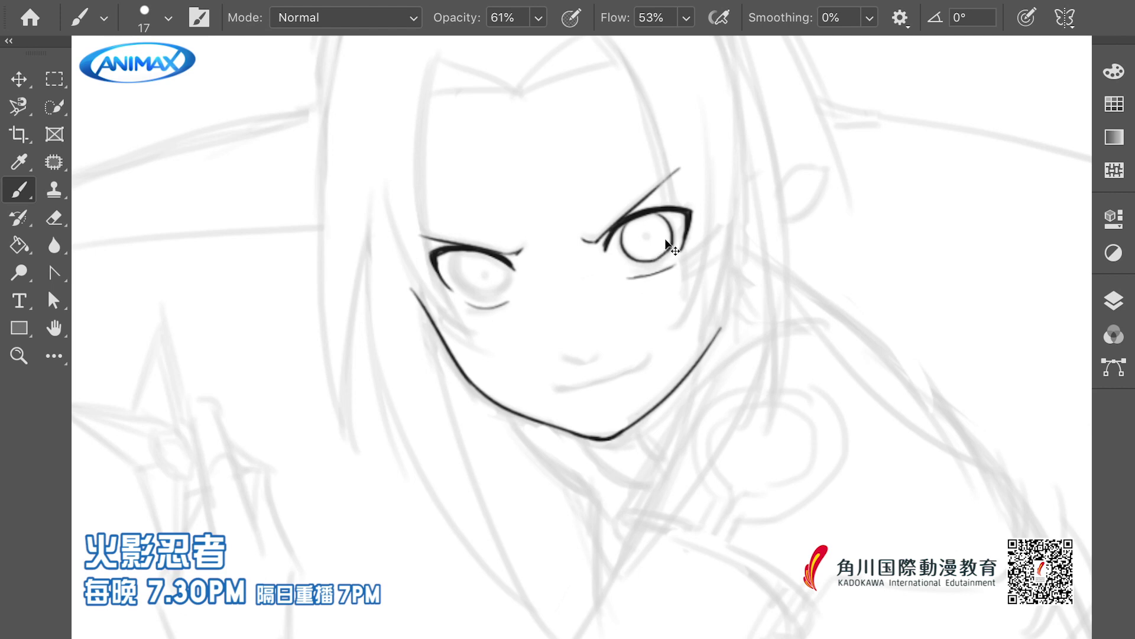
mouse_move(464, 252)
left_mouse_down()
mouse_move(478, 292)
mouse_move(503, 276)
left_mouse_up()
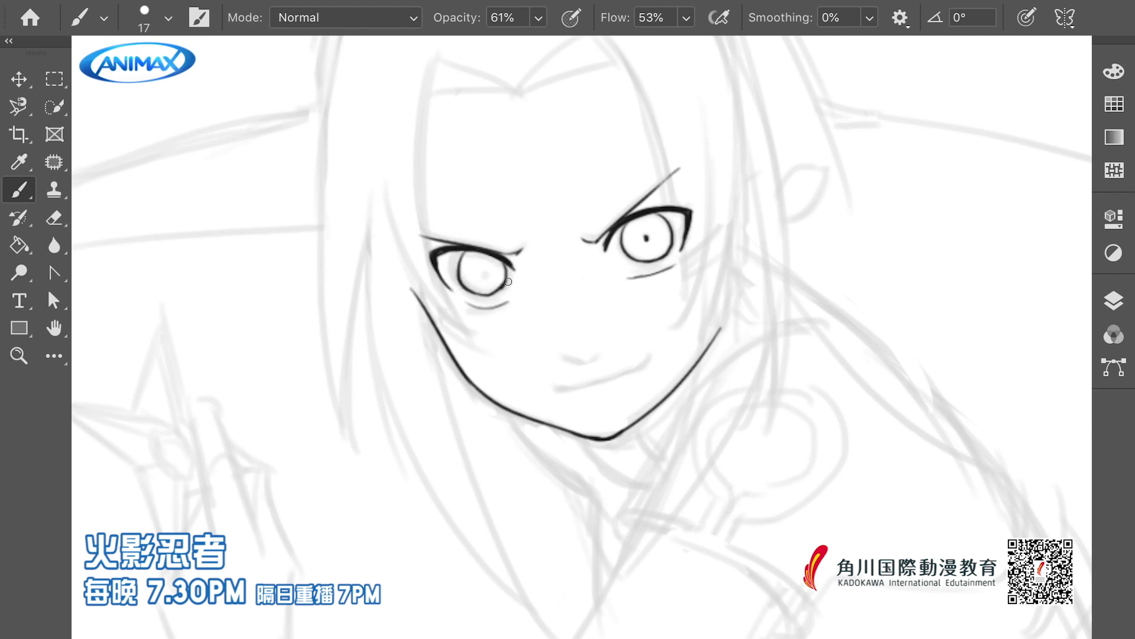
left_click(543, 333, "alt")
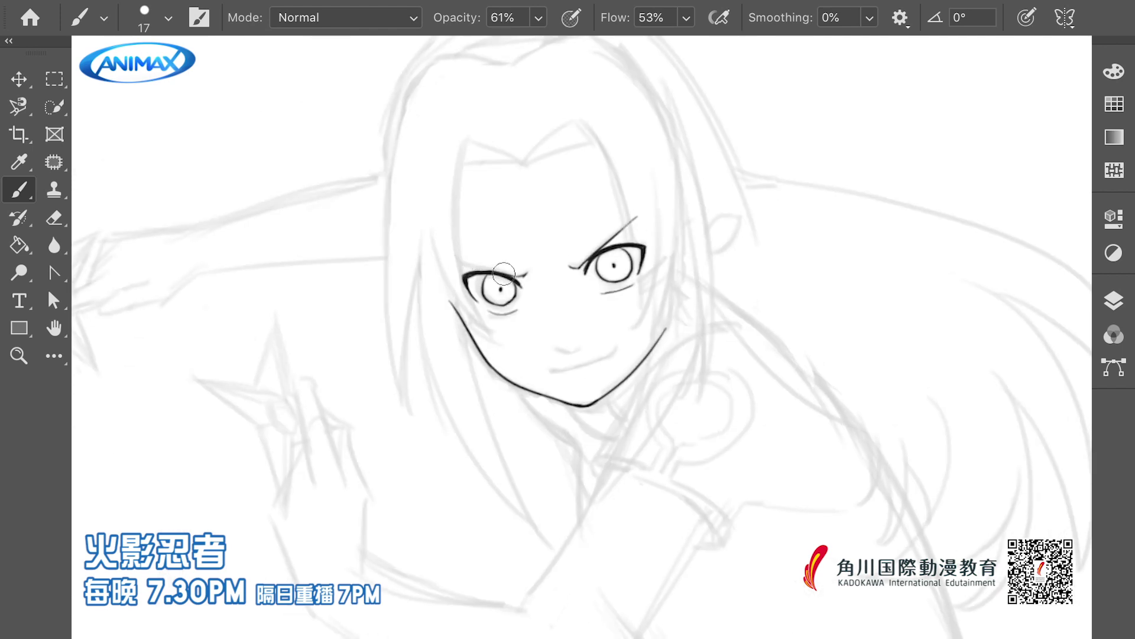
Redraw the left eyebrow at a steeper angle and ink the nose and the smirking mouth
left_click_drag(459, 247, 510, 272)
scroll(522, 311, "up", 1)
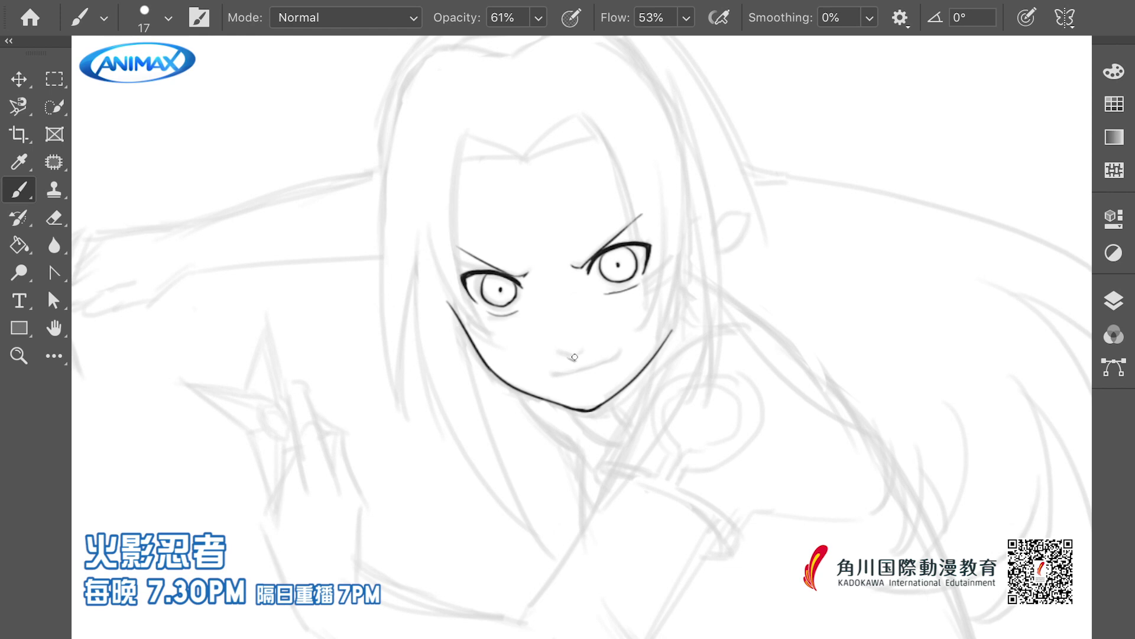
left_click_drag(560, 353, 579, 355)
left_click_drag(564, 368, 615, 363)
Select the eye areas with their eyebrows and adjust their placement with Free Transform
key("ctrl+minus")
key("ctrl+minus")
left_click_drag(489, 267, 487, 265)
key("ctrl+t")
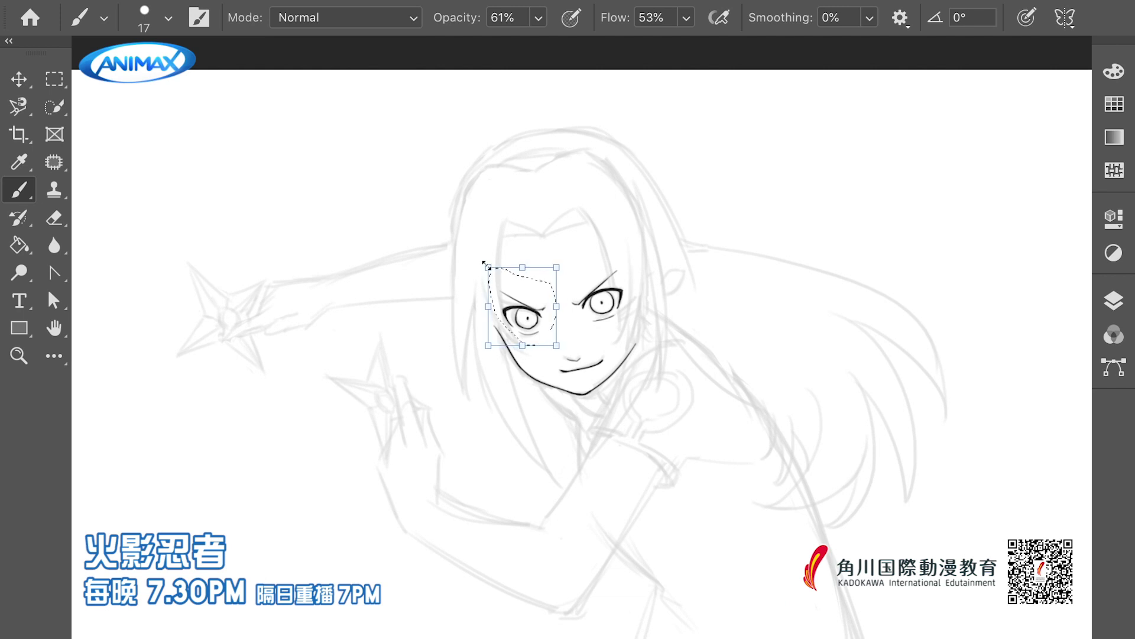
key("Return")
key("ctrl+t")
left_click_drag(603, 261, 605, 244)
key("Return")
Ink the bangs on the left side of the face and the inner edge of the long side lock
mouse_move(504, 219)
left_mouse_down()
mouse_move(518, 205)
mouse_move(513, 284)
left_mouse_up()
left_click_drag(522, 199, 542, 337)
left_click_drag(496, 240, 545, 343)
left_click_drag(570, 465, 517, 320)
Ink the outer edge of the long left side lock as one smooth curve, redrawing it until it tapers to a point
left_click_drag(484, 286, 581, 465)
key("ctrl+z")
mouse_move(481, 265)
left_mouse_down()
mouse_move(555, 457)
mouse_move(577, 465)
left_mouse_up()
key("ctrl+z")
key("ctrl+z")
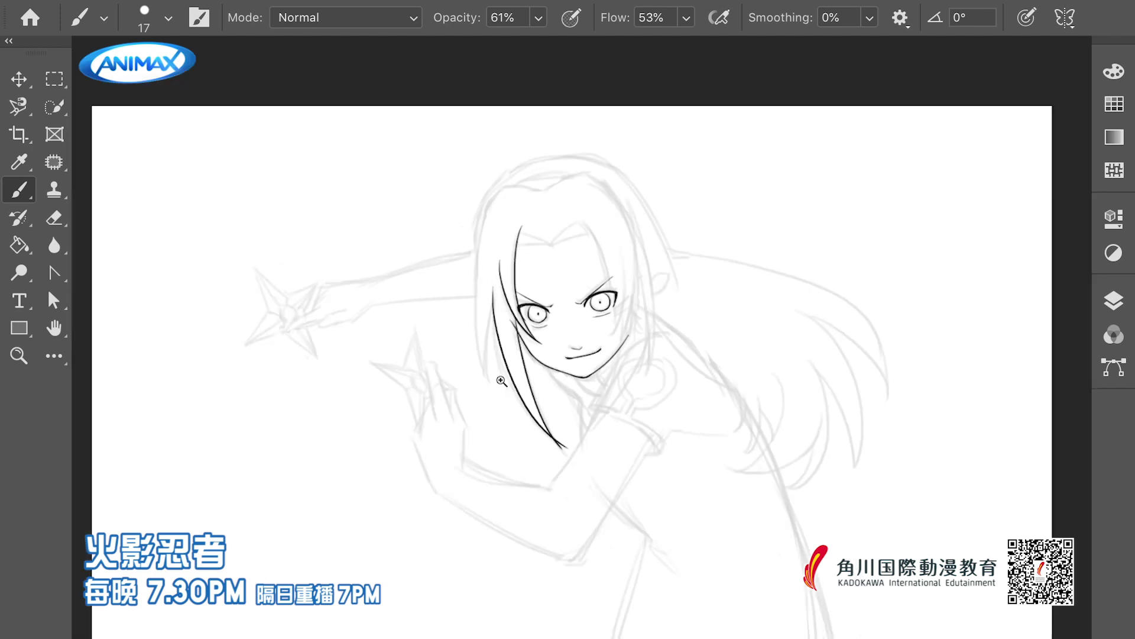
left_click_drag(487, 287, 559, 439)
scroll(509, 363, "down", 2)
key("ctrl+z")
left_click_drag(485, 295, 560, 440)
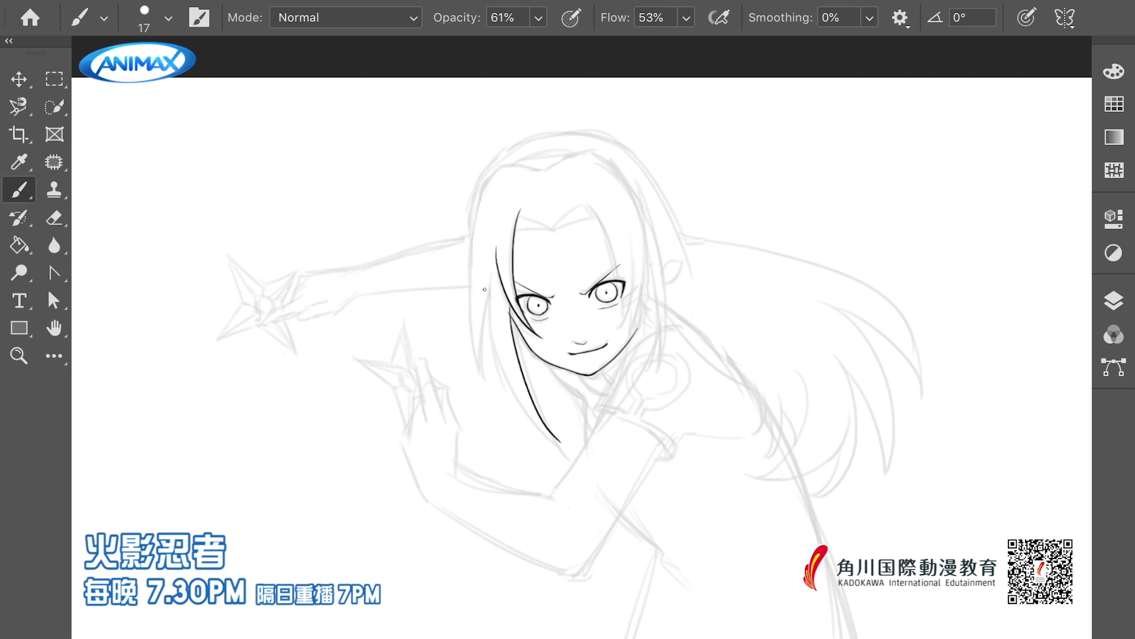
key("ctrl+z")
left_click_drag(482, 287, 559, 440)
scroll(525, 392, "up", 1)
key("ctrl+z")
left_click_drag(480, 284, 563, 448)
scroll(550, 441, "up", 1)
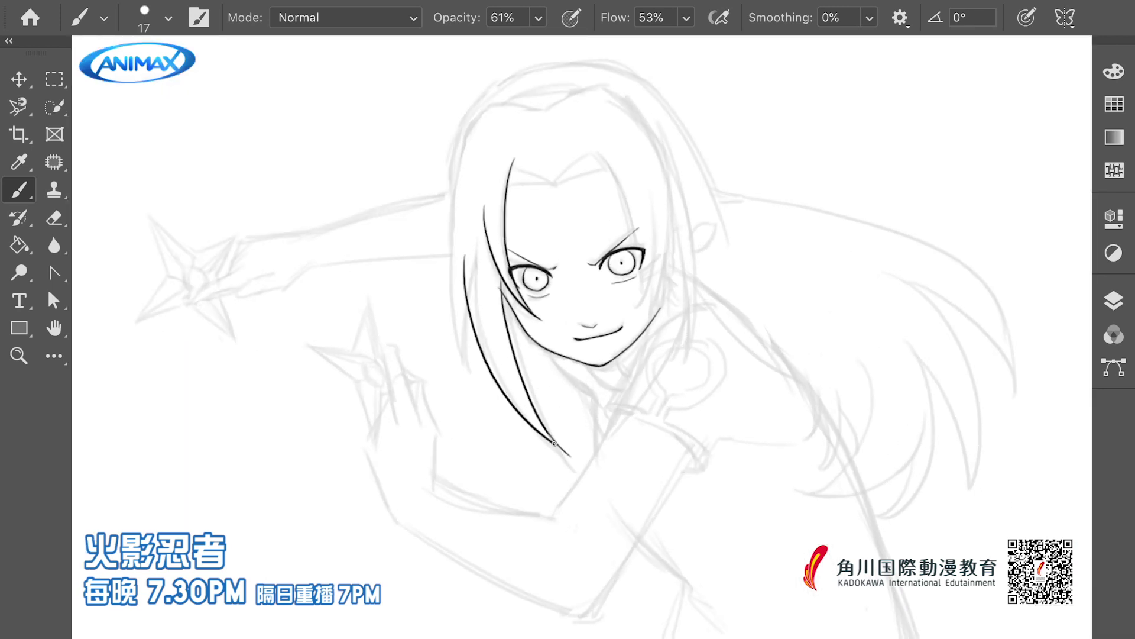
Ink the outer contour of the front hair on the left, ending in a pointed tip beside the side lock
scroll(456, 315, "down", 2)
left_click_drag(475, 223, 481, 389)
key("ctrl+z")
key("ctrl+z")
mouse_move(478, 316)
left_mouse_down()
mouse_move(484, 393)
mouse_move(467, 385)
left_mouse_up()
key("ctrl+z")
Ink the bang, the curved side lock and the outer hair contour on the right side of the face
left_click_drag(563, 232, 590, 346)
key("ctrl+z")
left_click_drag(563, 232, 591, 346)
key("ctrl+z")
left_click_drag(598, 287, 573, 408)
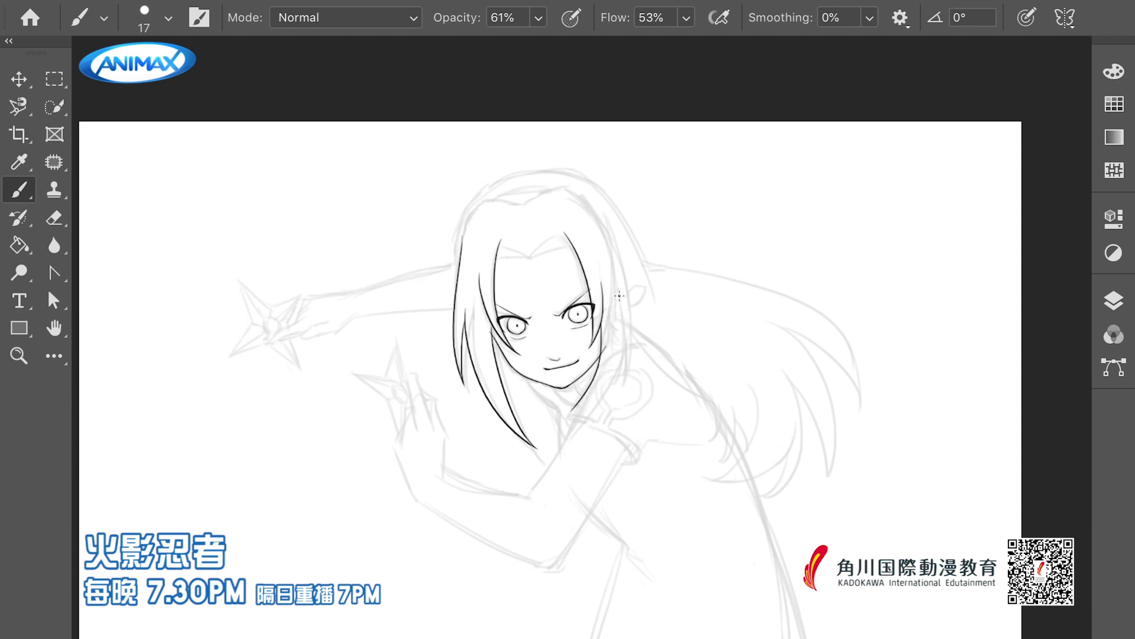
left_click_drag(621, 311, 626, 382)
left_click_drag(594, 218, 628, 378)
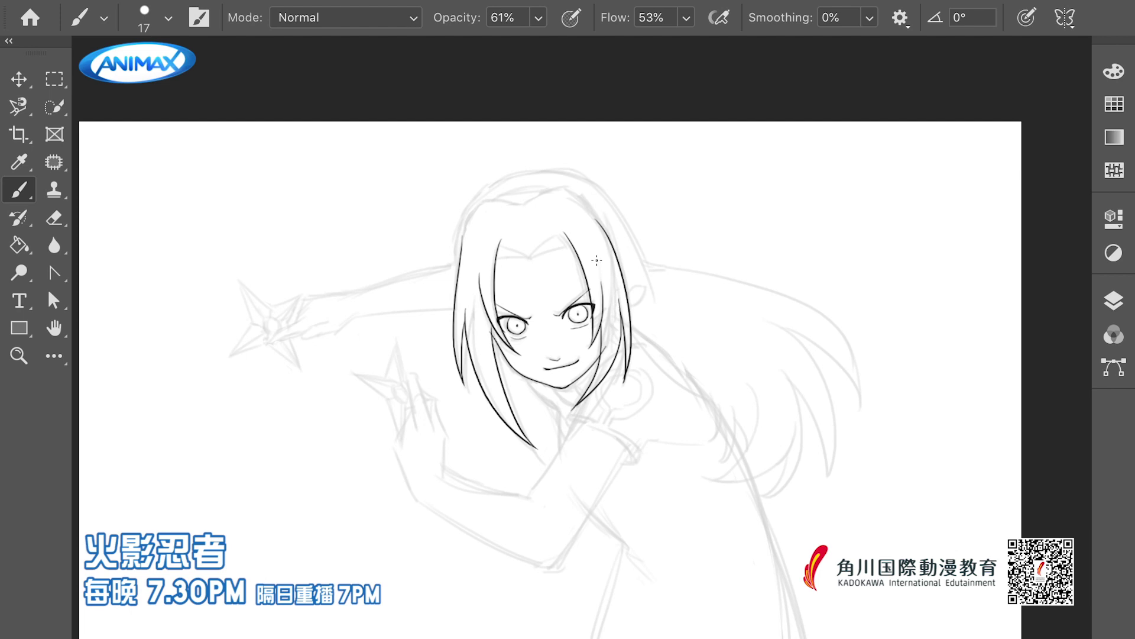
left_click(625, 370, "ctrl")
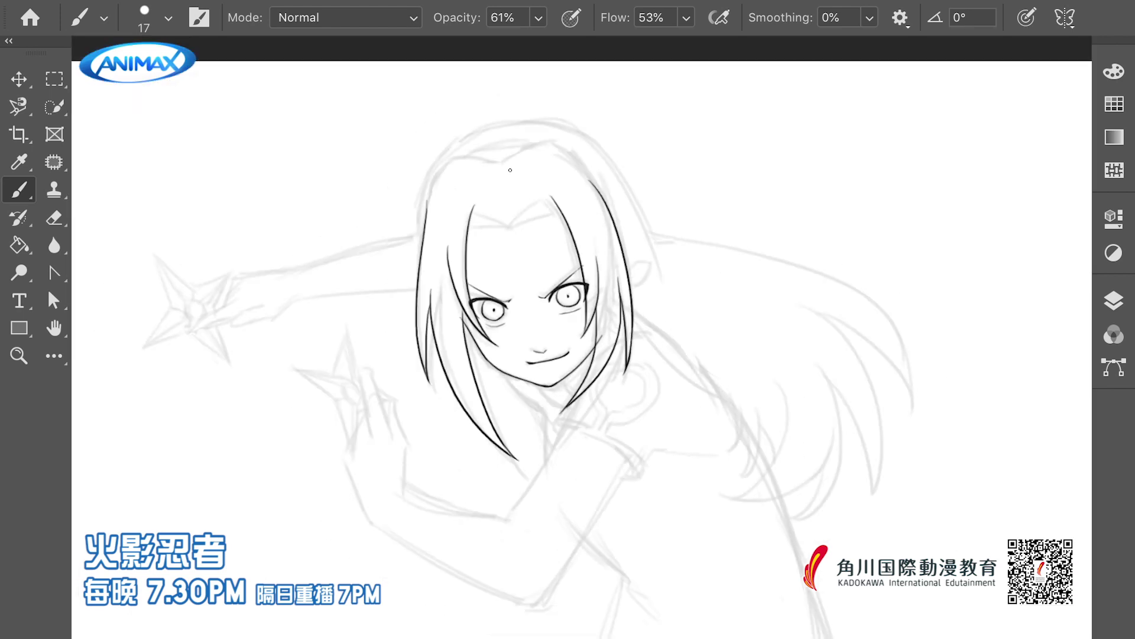
Ink the top contour of the front hair with a dip at the parting, joining both side contours
mouse_move(523, 152)
left_mouse_down()
mouse_move(582, 168)
mouse_move(595, 188)
left_mouse_up()
mouse_move(424, 196)
left_mouse_down()
mouse_move(444, 204)
mouse_move(490, 162)
left_mouse_up()
key("ctrl+z")
left_click_drag(542, 159, 494, 161)
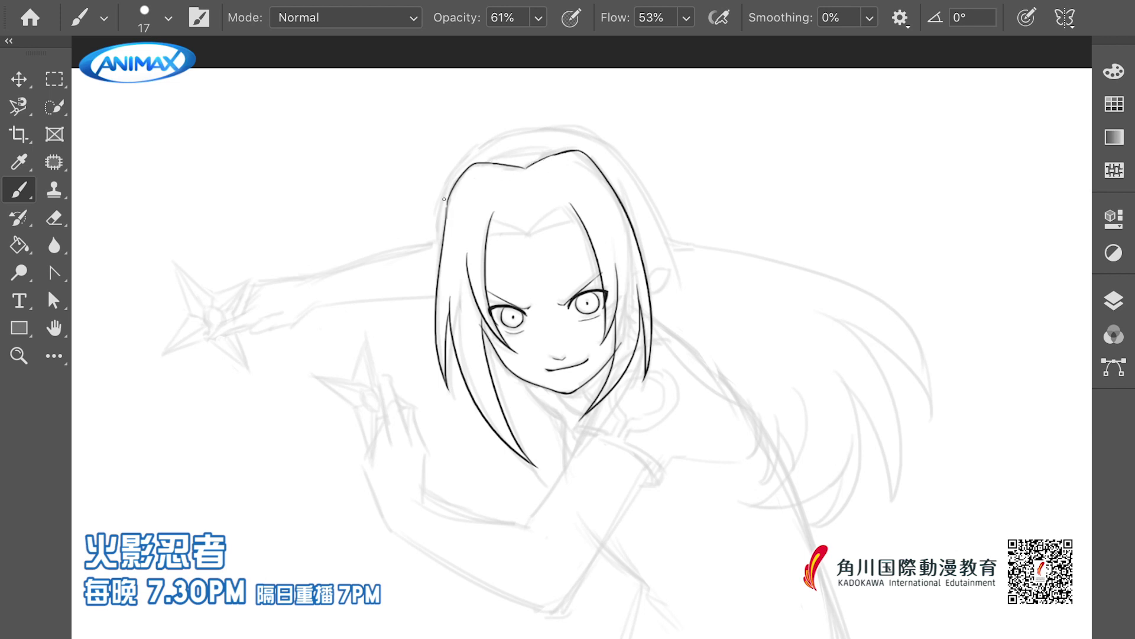
Ink the V-shaped hair parting and the band line across the forehead
left_click_drag(528, 239, 576, 213)
key("ctrl+z")
mouse_move(490, 226)
left_mouse_down()
mouse_move(524, 239)
mouse_move(562, 201)
mouse_move(573, 215)
left_mouse_up()
scroll(571, 213, "up", 5)
scroll(459, 171, "down", 4)
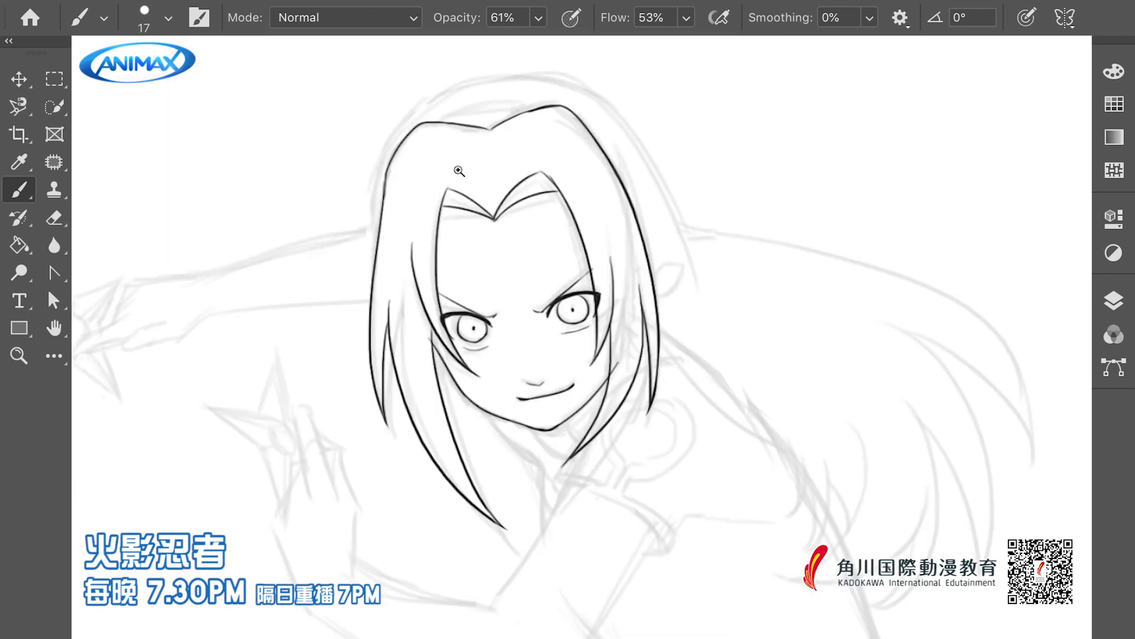
Ink the pointed ear beside the hair and the shoulder curve running down toward the sleeve
scroll(459, 171, "down", 1)
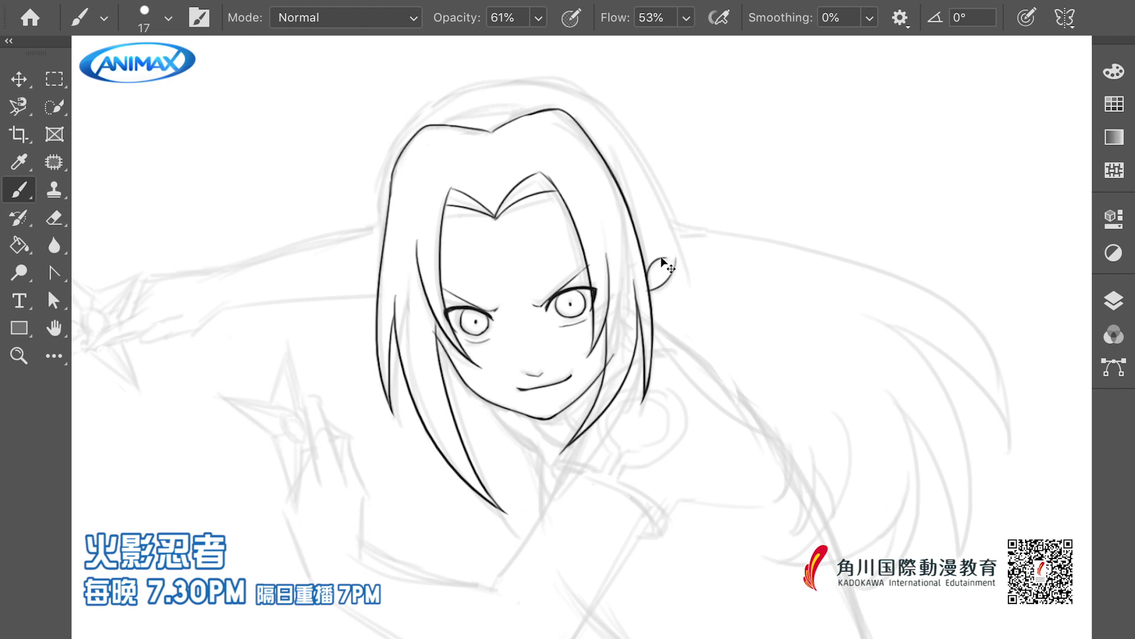
scroll(657, 296, "down", 5)
scroll(656, 295, "left", 2)
mouse_move(718, 227)
left_mouse_down()
mouse_move(668, 254)
mouse_move(637, 303)
left_mouse_up()
key("ctrl+z")
key("ctrl+z")
mouse_move(676, 243)
left_mouse_down()
mouse_move(606, 342)
mouse_move(678, 376)
left_mouse_up()
key("ctrl+z")
Ink the short sleeve's hem, the fabric folds and the curve under the arm
mouse_move(608, 349)
left_mouse_down()
mouse_move(714, 414)
mouse_move(748, 353)
mouse_move(821, 390)
left_mouse_up()
key("ctrl+z")
left_click_drag(771, 337, 739, 378)
left_click_drag(646, 370, 677, 335)
Ink both edges of the upper arm from the sleeve hem down to the elbow
left_click_drag(643, 320, 576, 435)
left_click_drag(708, 408, 619, 518)
key("ctrl+z")
mouse_move(736, 355)
left_mouse_down()
mouse_move(612, 508)
mouse_move(604, 551)
left_mouse_up()
key("ctrl+z")
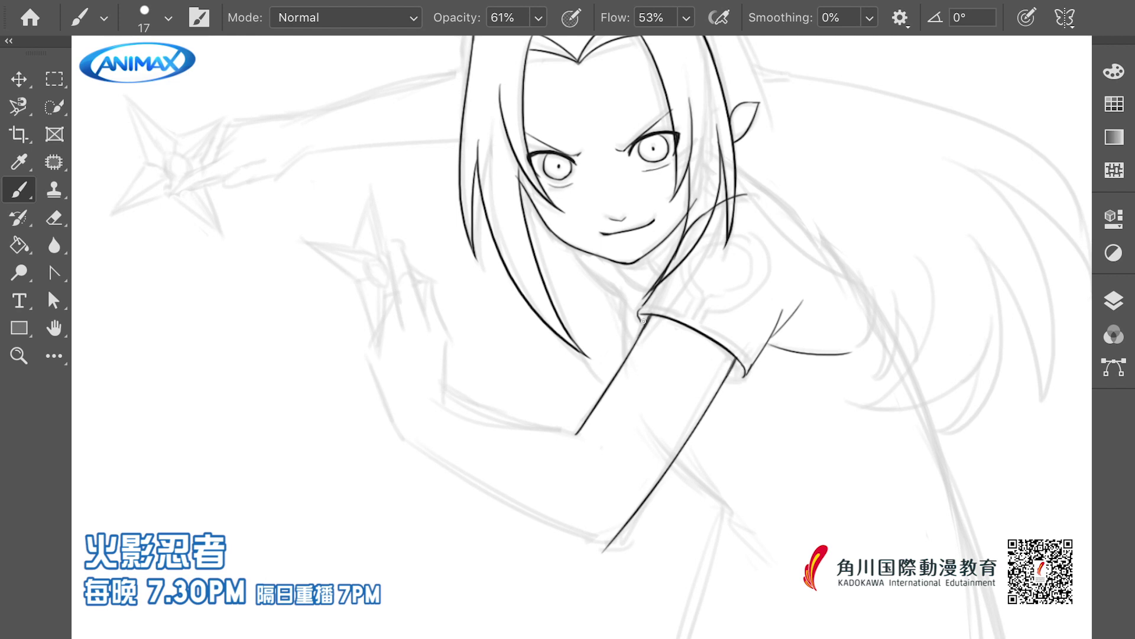
Ink the lower and upper contours of the bent forearm between the elbow and the wrist
left_click_drag(398, 428, 614, 542)
key("ctrl+z")
key("ctrl+z")
key("ctrl+z")
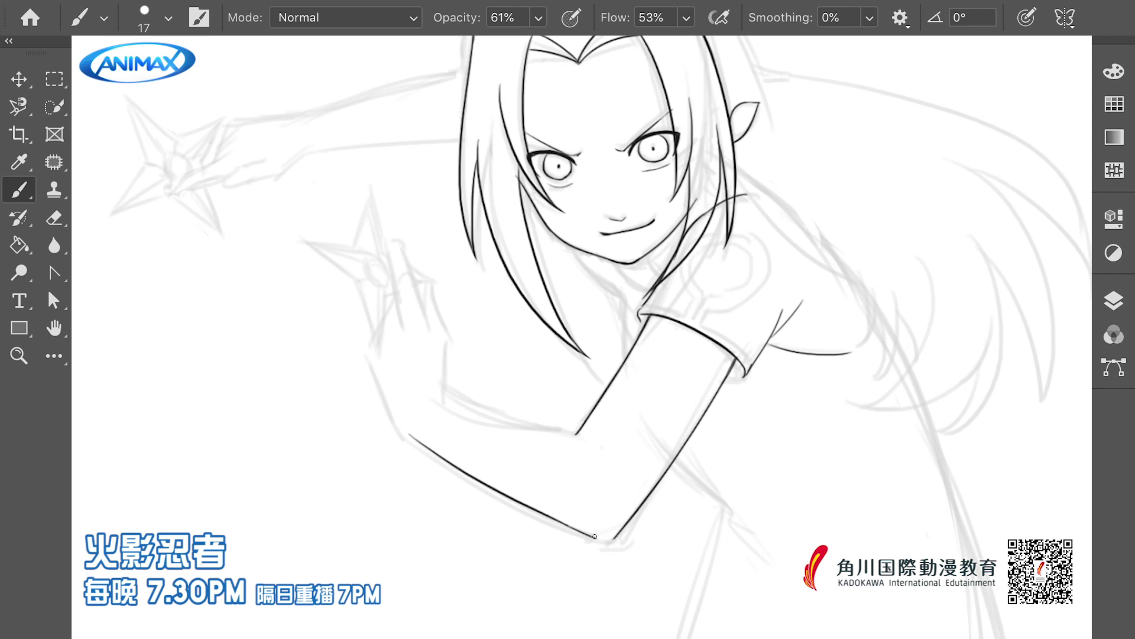
left_click_drag(447, 392, 575, 433)
Select the bent arm's lower outline, fine-tune it with Free Transform and clear the selection
scroll(438, 436, "down", 2)
mouse_move(425, 509)
left_mouse_down()
mouse_move(463, 417)
mouse_move(585, 556)
left_mouse_up()
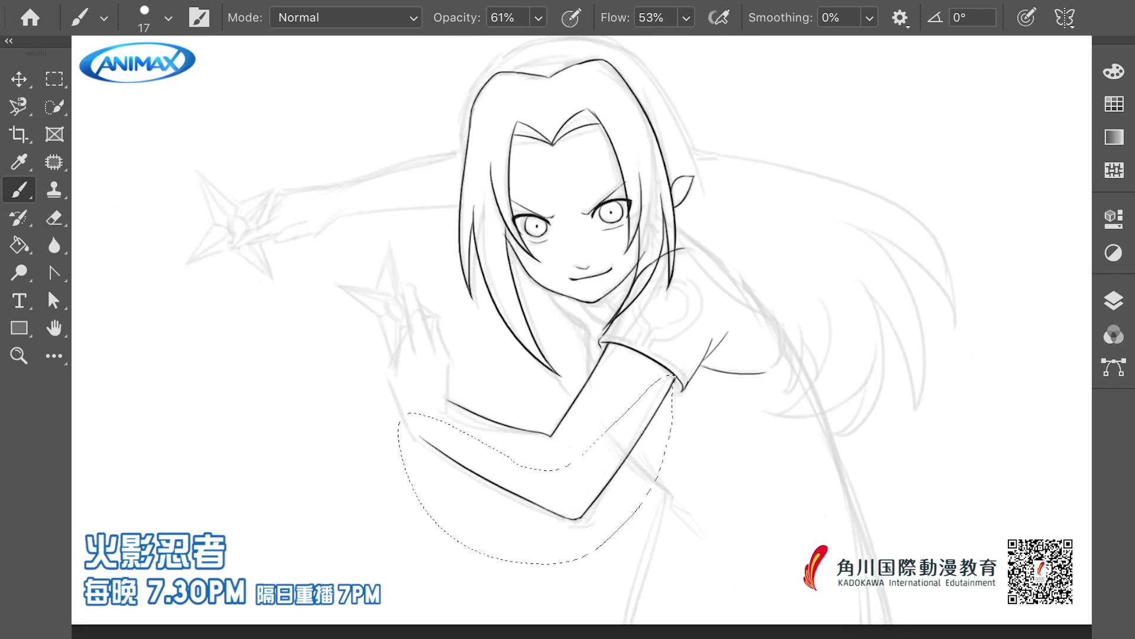
key("ctrl+t")
left_click_drag(572, 493, 579, 502)
key("Escape")
key("ctrl+d")
mouse_move(609, 346)
left_mouse_down()
mouse_move(474, 527)
mouse_move(610, 347)
left_mouse_up()
left_click(584, 374)
key("ctrl+d")
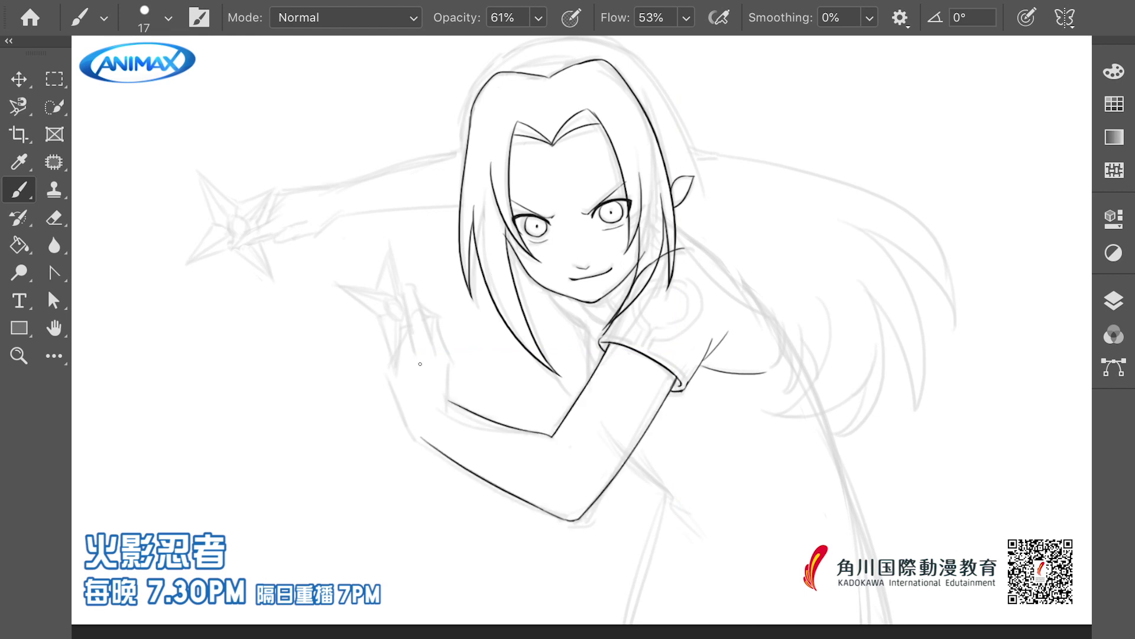
Ink the raised hand's extended finger, the thumb and the outline down to the wrist
scroll(440, 331, "up", 3)
left_click_drag(441, 359, 408, 281)
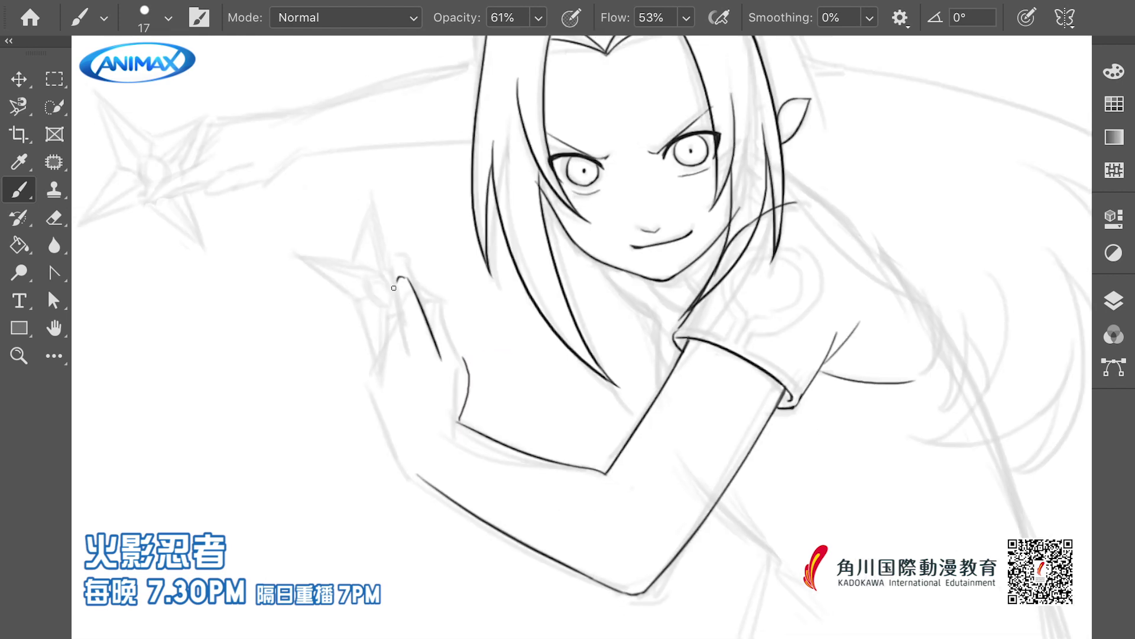
left_click_drag(417, 372, 411, 284)
mouse_move(404, 290)
left_mouse_down()
mouse_move(414, 264)
mouse_move(381, 343)
mouse_move(425, 445)
left_mouse_up()
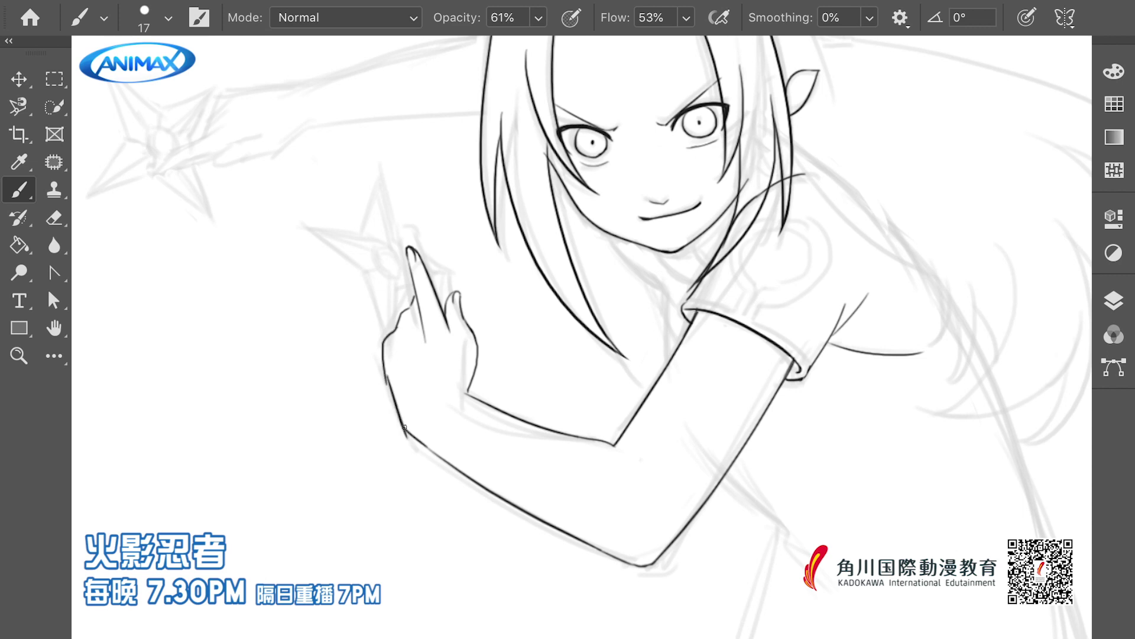
Redraw the back of the raised hand with stepped knuckles leading into the wrist
key("ctrl+z")
left_click_drag(415, 298, 385, 380)
key("ctrl+z")
key("ctrl+z")
key("ctrl+z")
left_click_drag(415, 307, 389, 354)
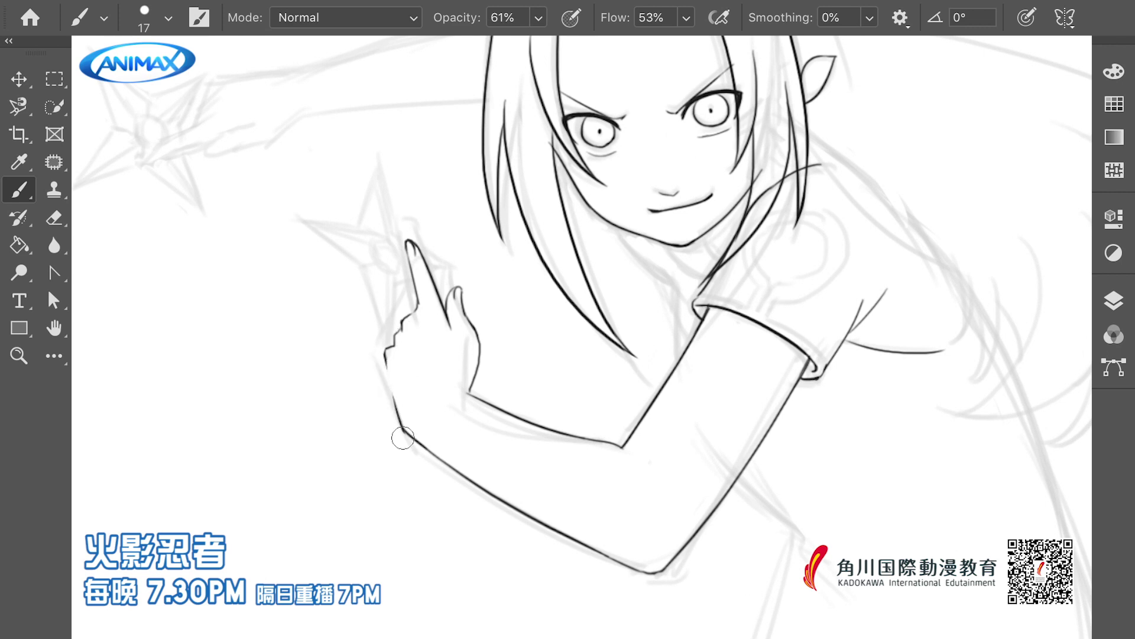
Ink the upper and lower contours of the outstretched arm from the hair to the wrist
scroll(401, 420, "down", 2)
left_click_drag(385, 235, 486, 294)
left_click_drag(432, 242, 598, 231)
mouse_move(620, 158)
left_mouse_down()
mouse_move(421, 203)
mouse_move(473, 215)
left_mouse_up()
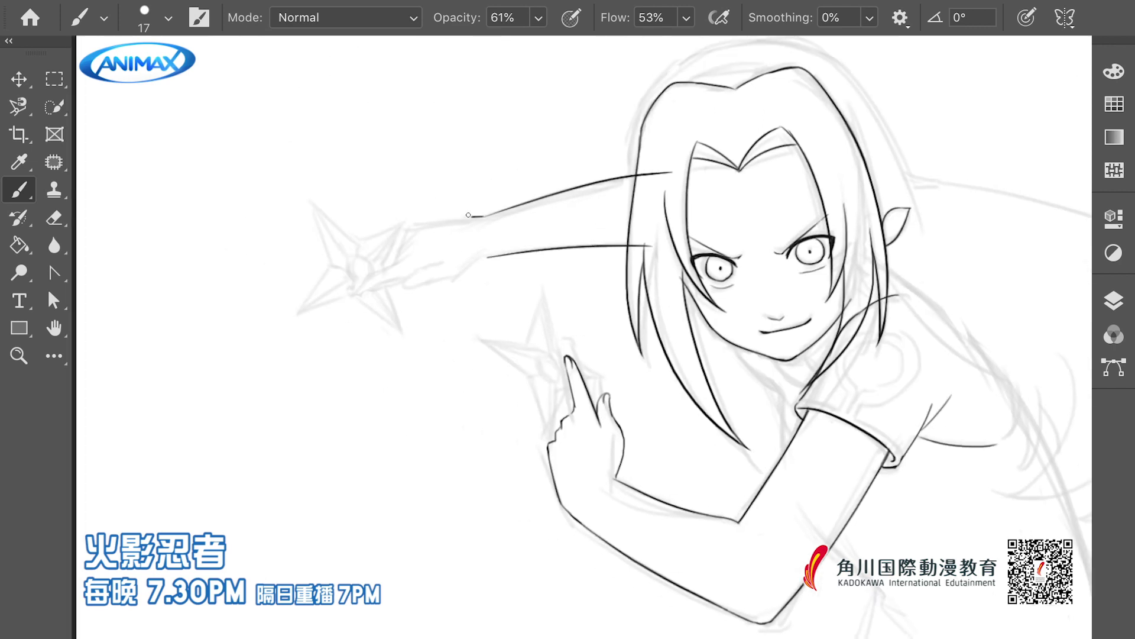
Ink the outstretched hand with its extended fingers, thumb and curled knuckles
left_click_drag(479, 259, 489, 254)
left_click_drag(360, 291, 435, 271)
left_click_drag(363, 289, 425, 258)
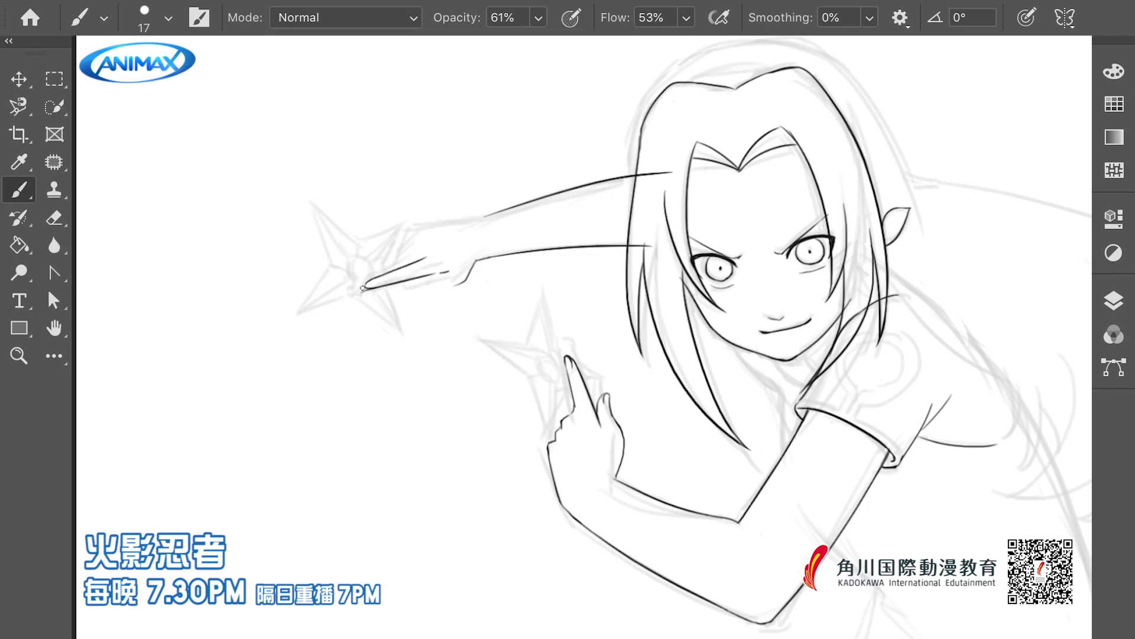
left_click_drag(428, 288, 463, 283)
left_click_drag(481, 214, 421, 221)
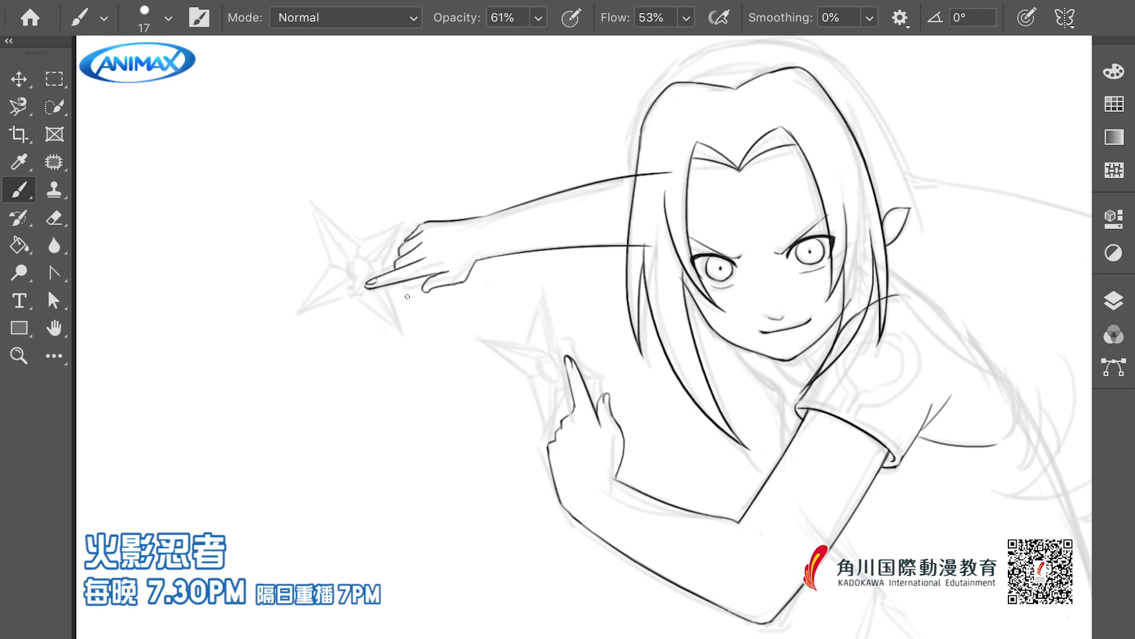
scroll(408, 297, "down", 1)
scroll(392, 264, "up", 1)
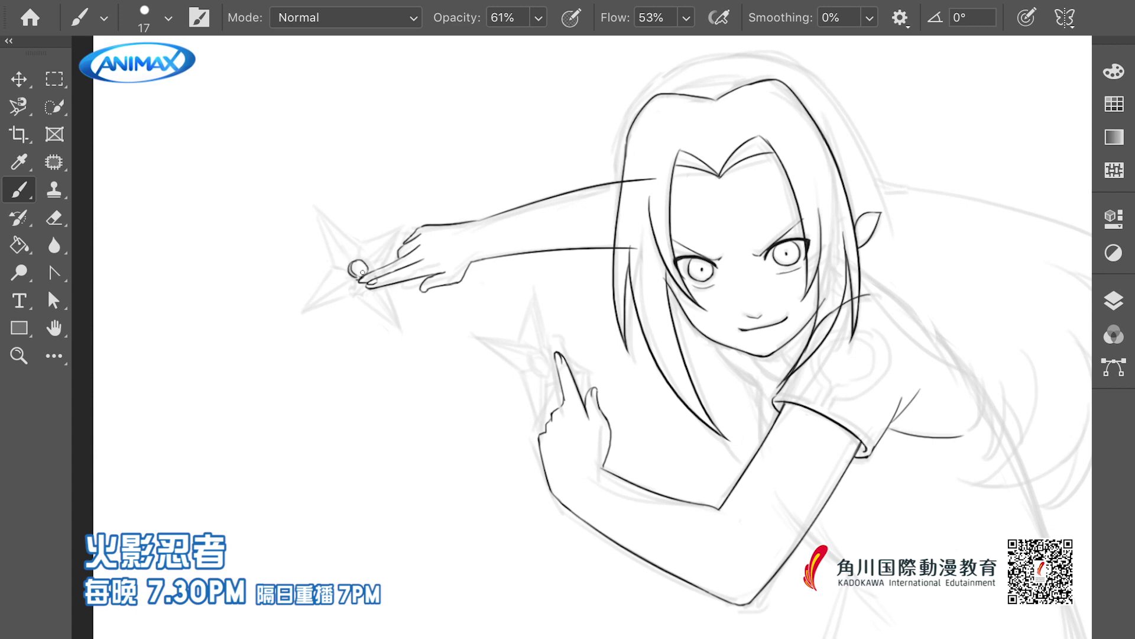
Ink the centre ridges of the outstretched hand's shuriken, radiating from its round hub
left_click_drag(404, 229, 308, 311)
left_click_drag(316, 210, 350, 261)
mouse_move(399, 330)
left_mouse_down()
mouse_move(371, 285)
mouse_move(354, 295)
left_mouse_up()
left_click_drag(366, 268, 380, 268)
key("ctrl+z")
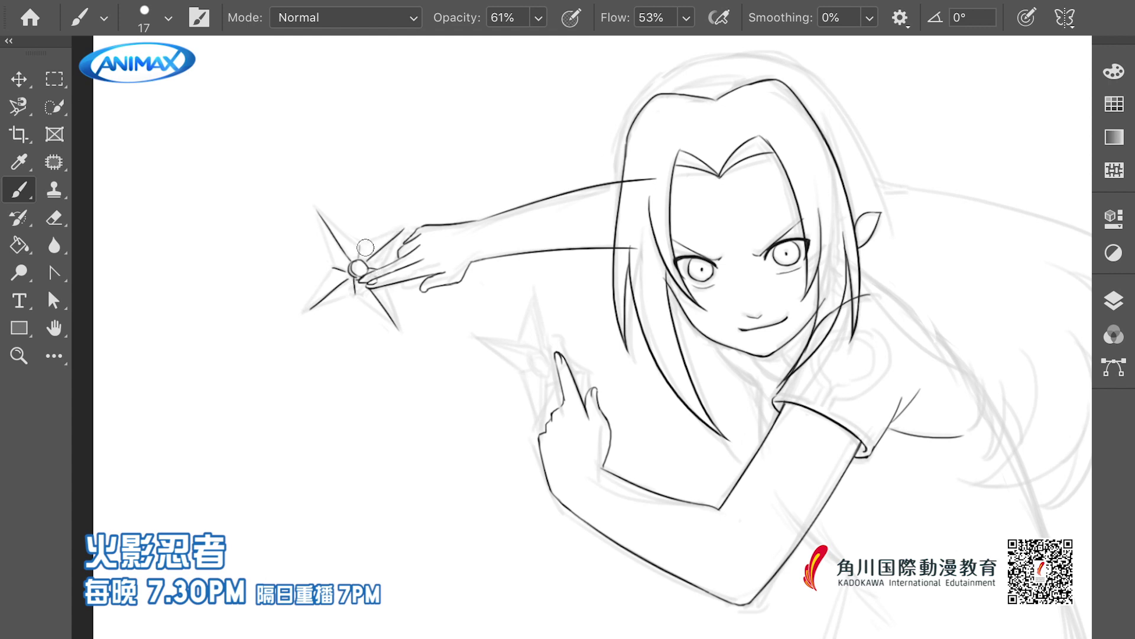
Ink the outer edges of the four-pointed shuriken in the outstretched hand
mouse_move(315, 207)
left_mouse_down()
mouse_move(341, 278)
mouse_move(361, 249)
left_mouse_up()
key("ctrl+z")
mouse_move(359, 249)
left_mouse_down()
mouse_move(405, 228)
mouse_move(379, 270)
mouse_move(402, 336)
left_mouse_up()
key("ctrl+z")
mouse_move(401, 334)
left_mouse_down()
mouse_move(356, 291)
mouse_move(309, 308)
left_mouse_up()
left_click_drag(309, 308, 337, 278)
left_click(337, 279, "ctrl")
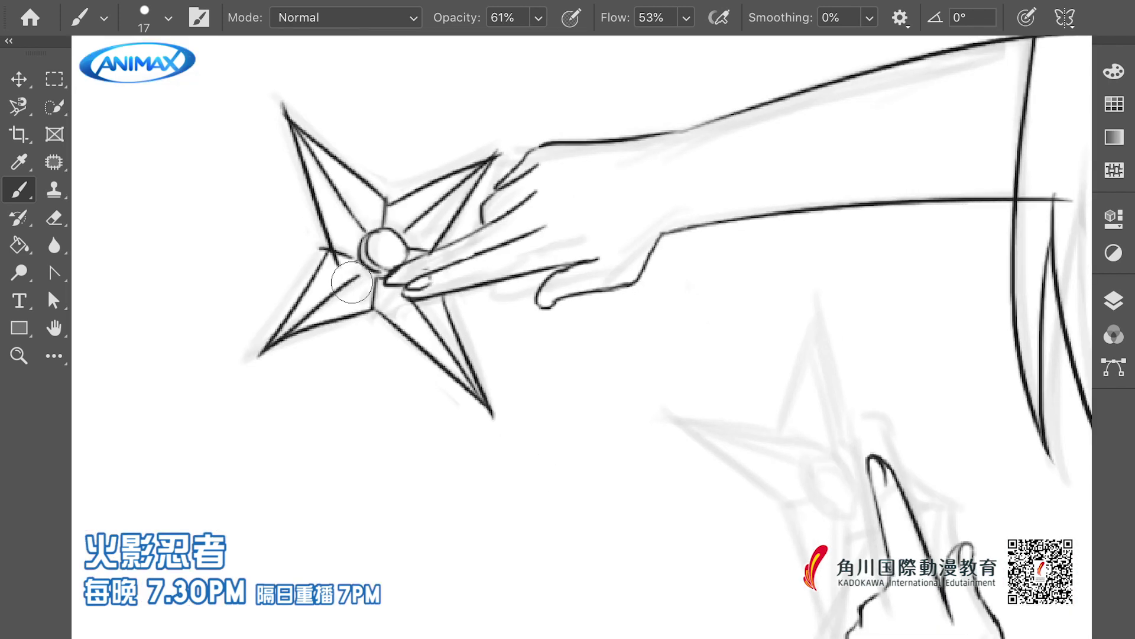
Clean up the outstretched hand's shuriken by sharpening its tips, connecting the ridges and refining the round hub
mouse_move(256, 357)
left_mouse_down()
mouse_move(370, 308)
mouse_move(285, 333)
left_mouse_up()
key("ctrl+z")
mouse_move(335, 290)
left_mouse_down()
mouse_move(371, 263)
mouse_move(362, 260)
left_mouse_up()
mouse_move(288, 120)
left_mouse_down()
mouse_move(331, 246)
mouse_move(388, 204)
mouse_move(379, 278)
left_mouse_up()
left_click_drag(330, 246, 360, 242)
left_click_drag(388, 204, 387, 232)
left_click_drag(500, 155, 464, 177)
left_click_drag(416, 342, 491, 411)
mouse_move(444, 264)
left_mouse_down()
mouse_move(395, 287)
mouse_move(430, 256)
mouse_move(432, 274)
mouse_move(412, 295)
mouse_move(425, 303)
left_mouse_up()
key("ctrl+z")
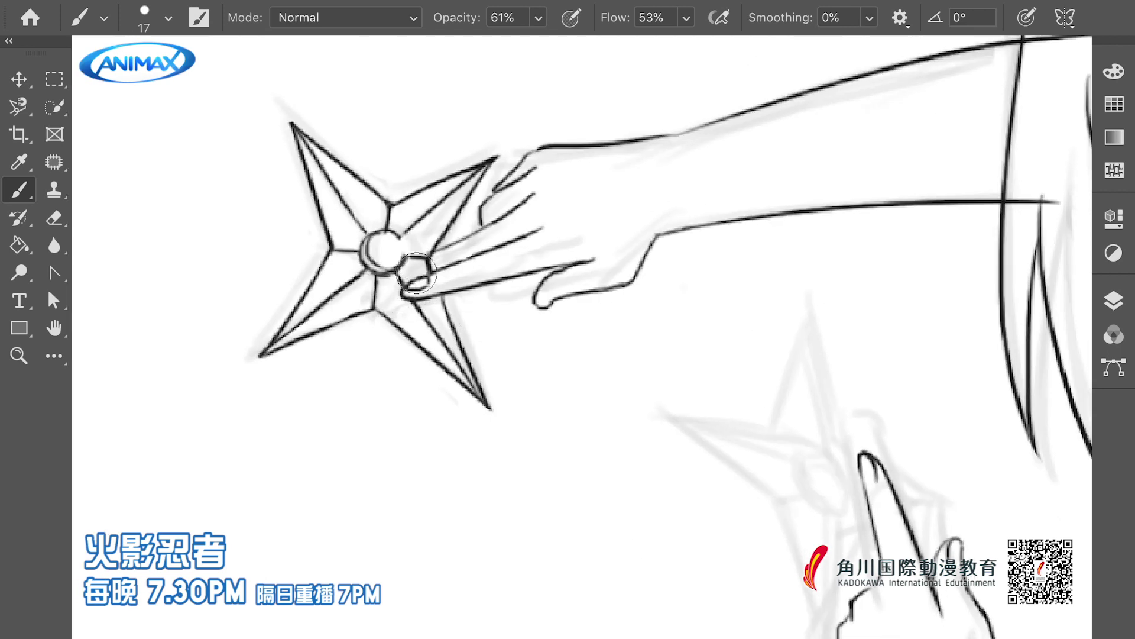
left_click_drag(378, 234, 402, 257)
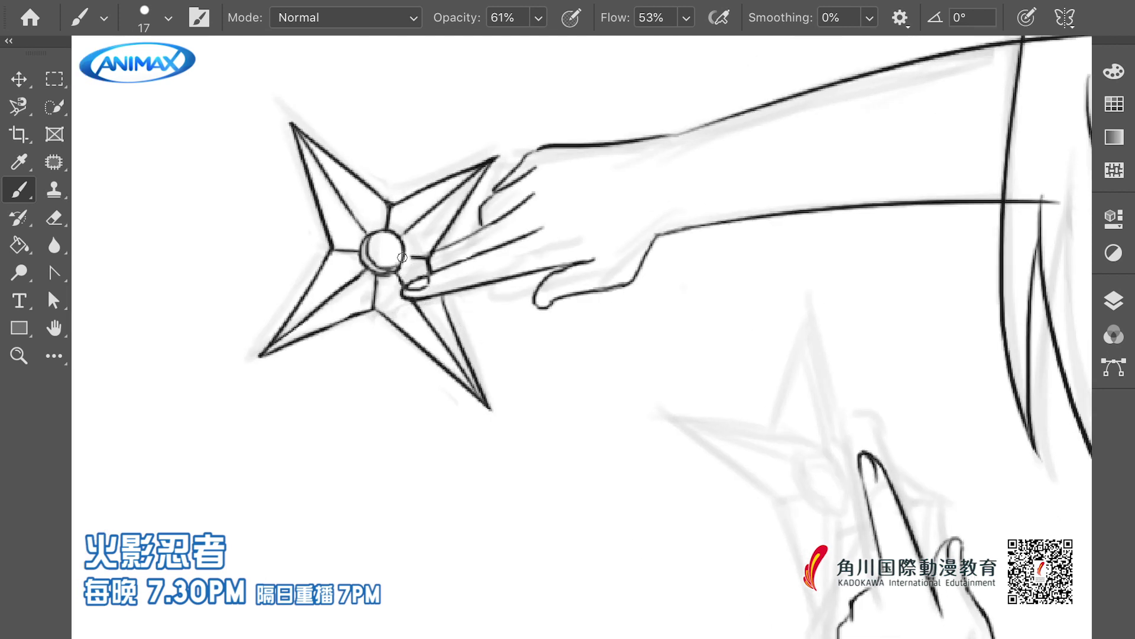
Ink the hub, the forward point and the centre ridges of the shuriken beside the raised hand
scroll(407, 282, "down", 3)
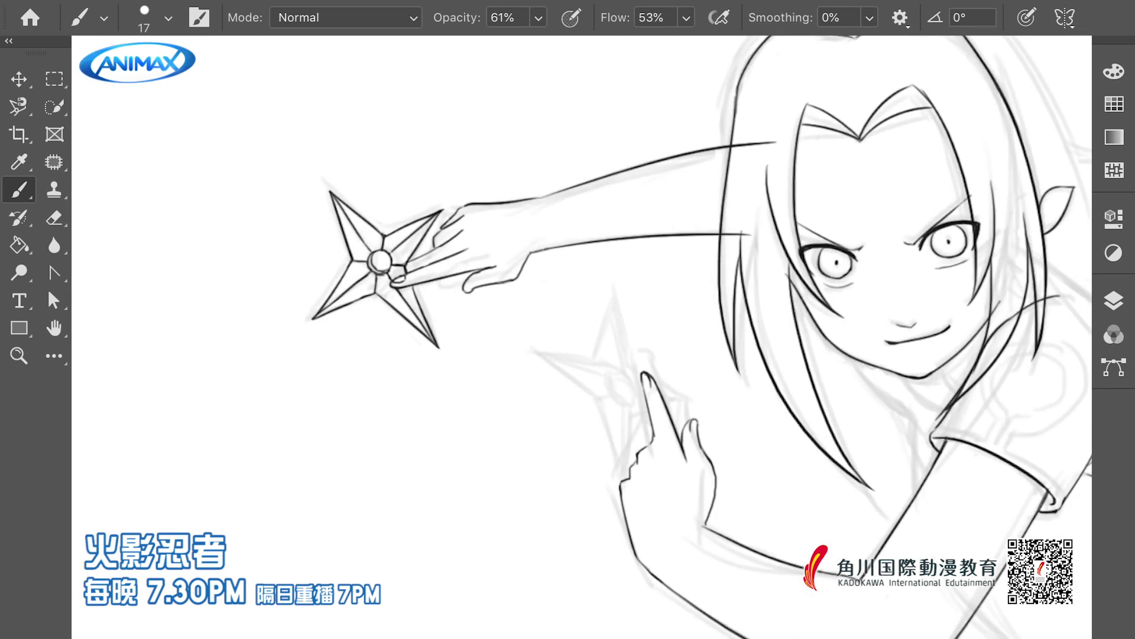
left_click_drag(632, 481, 532, 473)
mouse_move(422, 347)
left_mouse_down()
mouse_move(505, 399)
mouse_move(515, 371)
mouse_move(530, 393)
left_mouse_up()
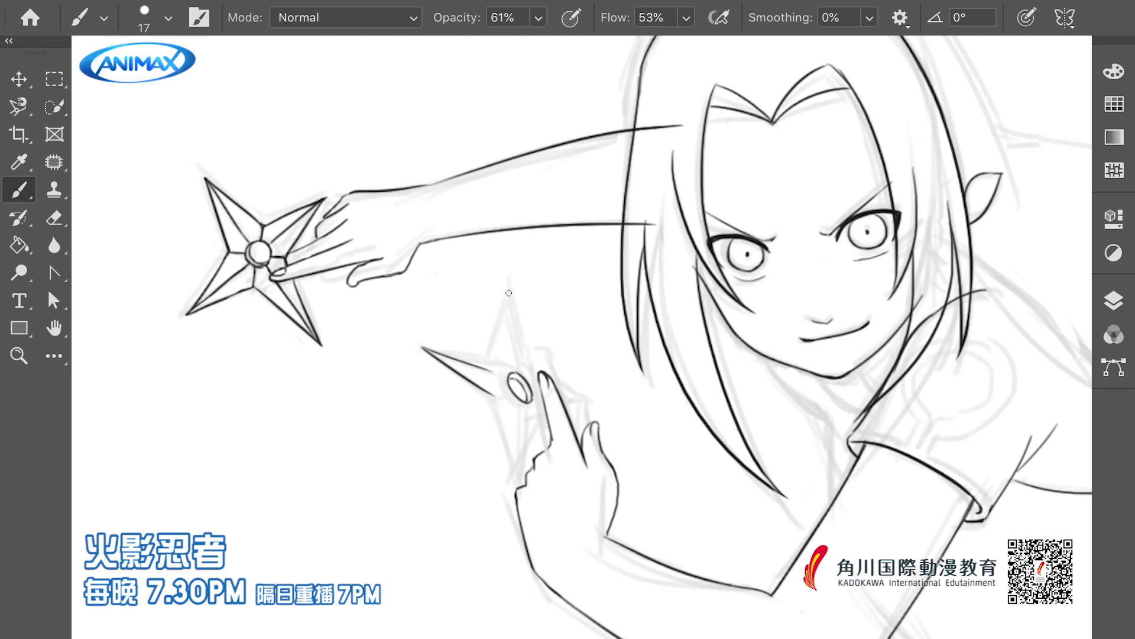
left_click_drag(508, 288, 518, 473)
left_click_drag(531, 390, 585, 402)
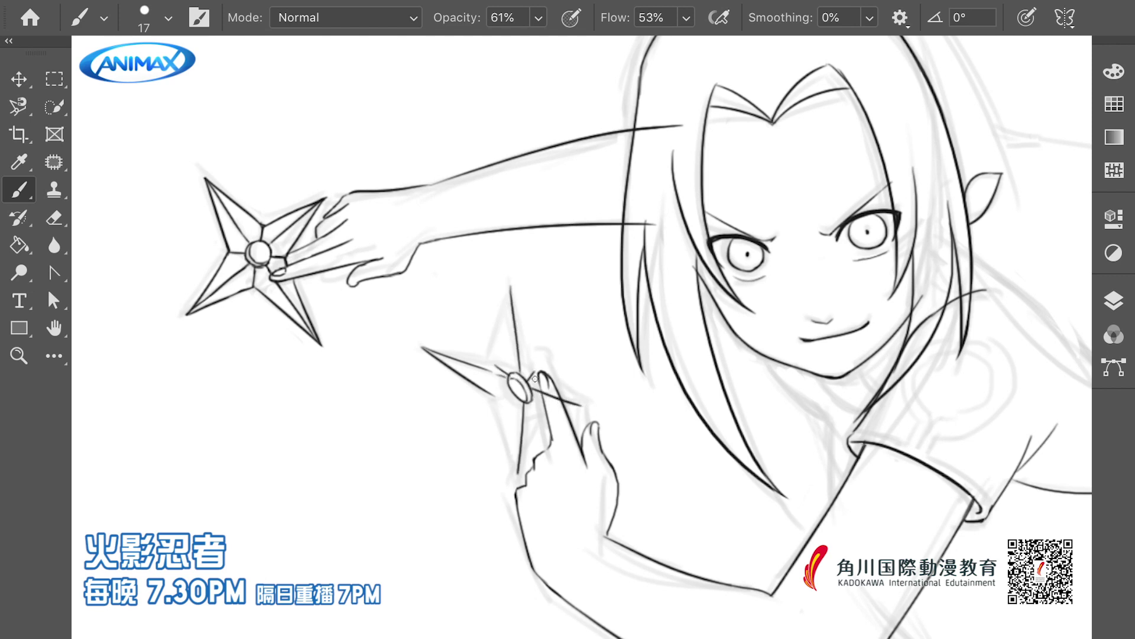
Ink the outer edges of the raised hand's four-pointed shuriken, joining the points around the hub
left_click_drag(510, 287, 497, 368)
mouse_move(509, 289)
left_mouse_down()
mouse_move(537, 379)
mouse_move(585, 408)
left_mouse_up()
key("ctrl+z")
key("ctrl+z")
mouse_move(510, 288)
left_mouse_down()
mouse_move(539, 381)
mouse_move(587, 408)
left_mouse_up()
key("ctrl+z")
left_click_drag(522, 441, 512, 492)
key("ctrl+z")
left_click_drag(500, 404, 518, 473)
left_click_drag(537, 408, 518, 474)
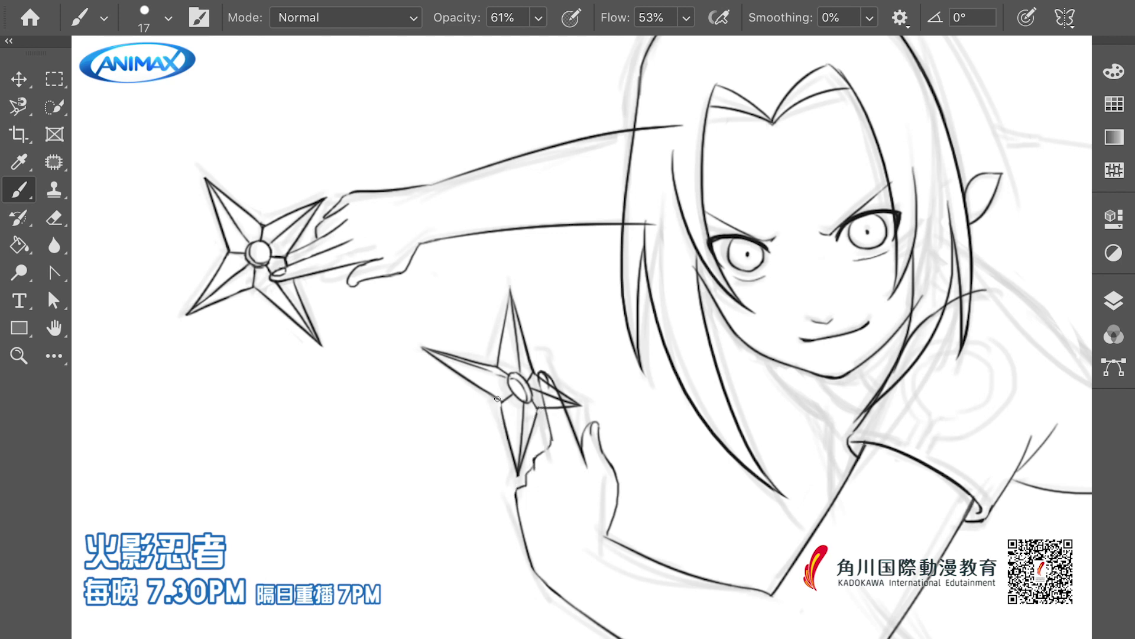
left_click_drag(536, 405, 491, 437)
Warp the raised hand's shuriken slightly, and rotate and lower it so it sits between the fingers
key("ctrl+t")
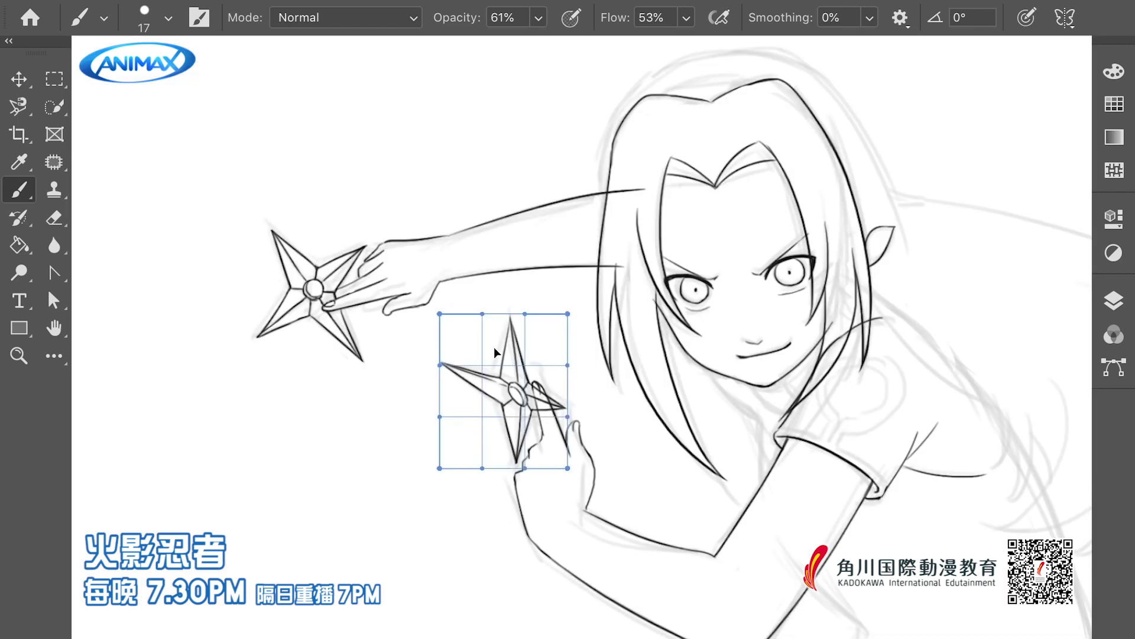
left_click_drag(518, 473, 441, 374)
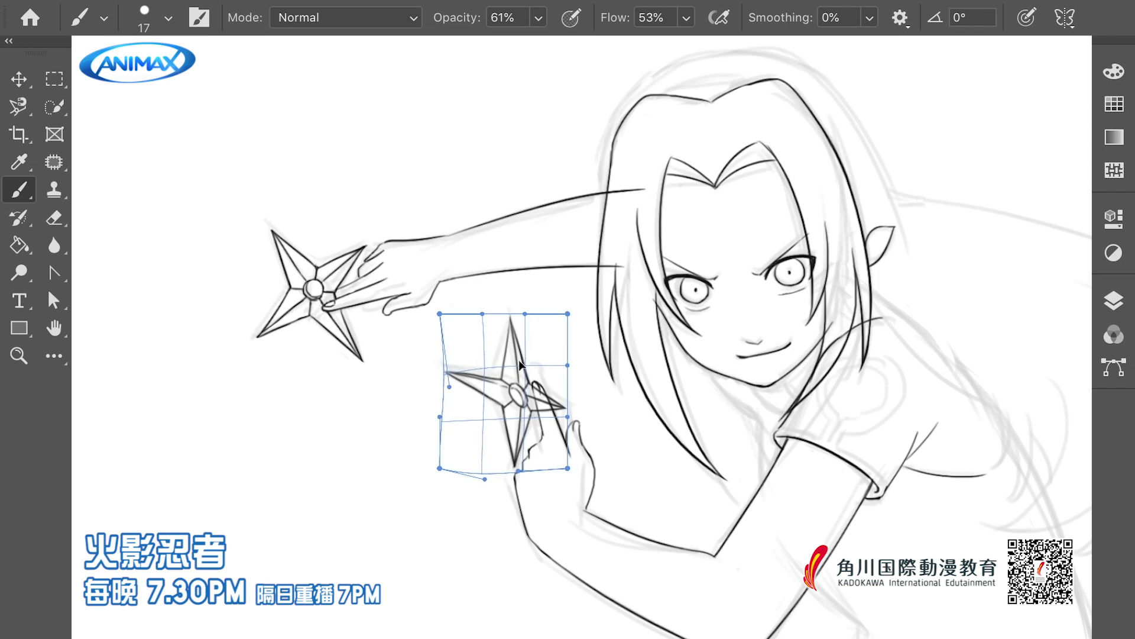
key("Return")
key("ctrl+t")
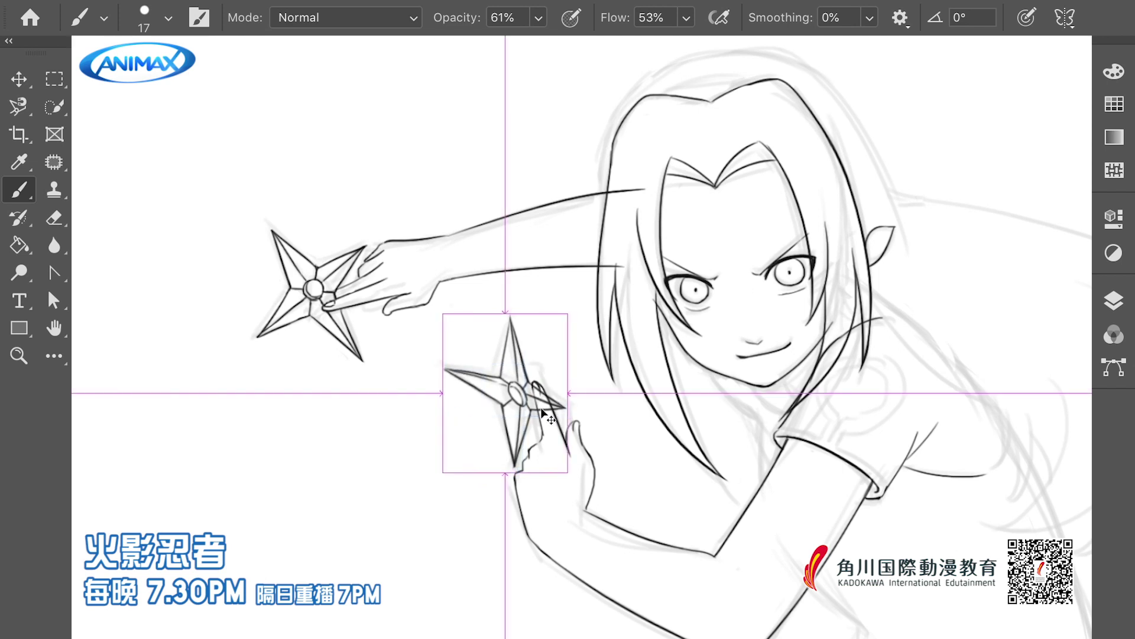
left_click_drag(441, 477, 587, 284)
left_click_drag(537, 409, 541, 419)
left_click_drag(548, 327, 573, 305)
key("Return")
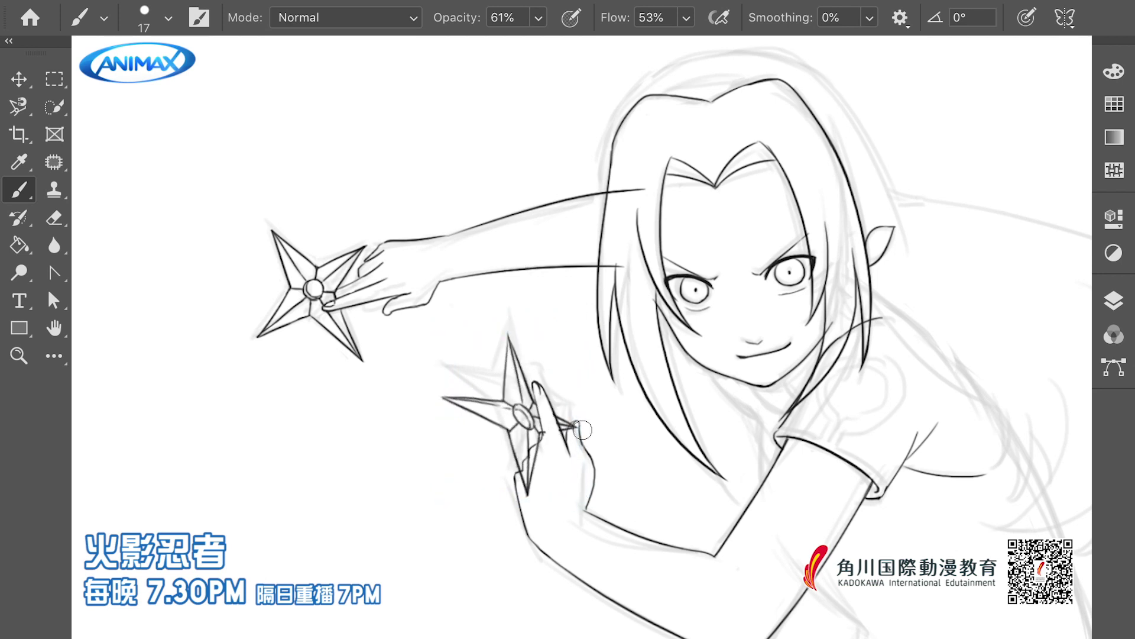
Clean up the raised hand's shuriken where its lines overlap the fingers
left_click_drag(547, 409, 569, 440)
mouse_move(454, 375)
left_mouse_down()
mouse_move(415, 369)
mouse_move(467, 372)
left_mouse_up()
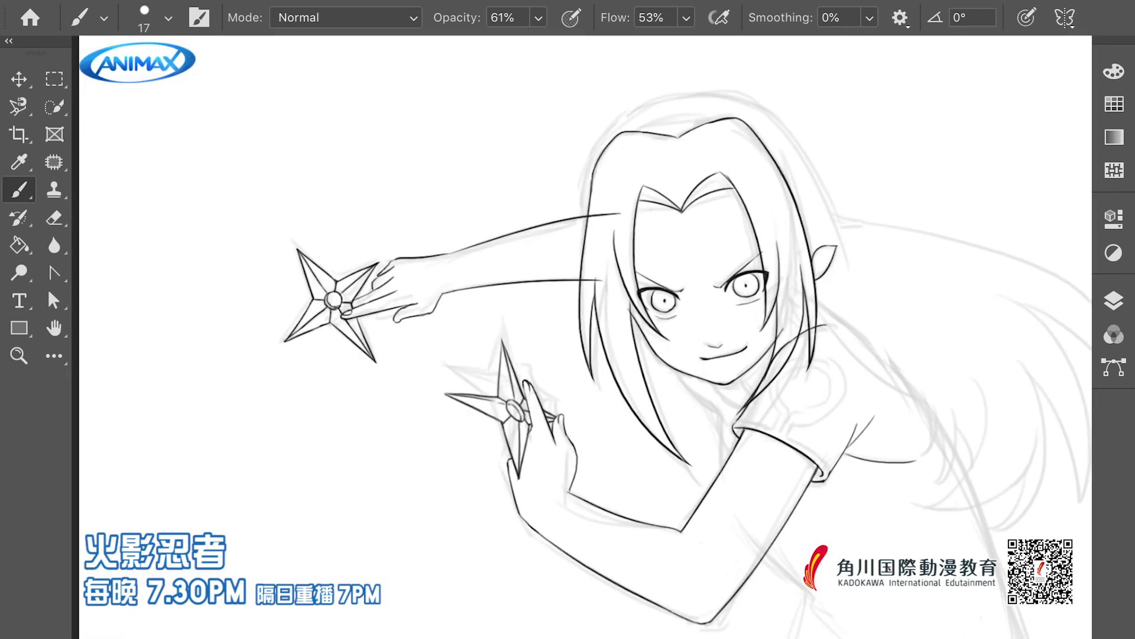
left_click_drag(329, 321, 379, 310)
key("ctrl+t")
key("Return")
scroll(378, 310, "down", 2)
scroll(354, 314, "up", 4)
scroll(302, 315, "down", 5)
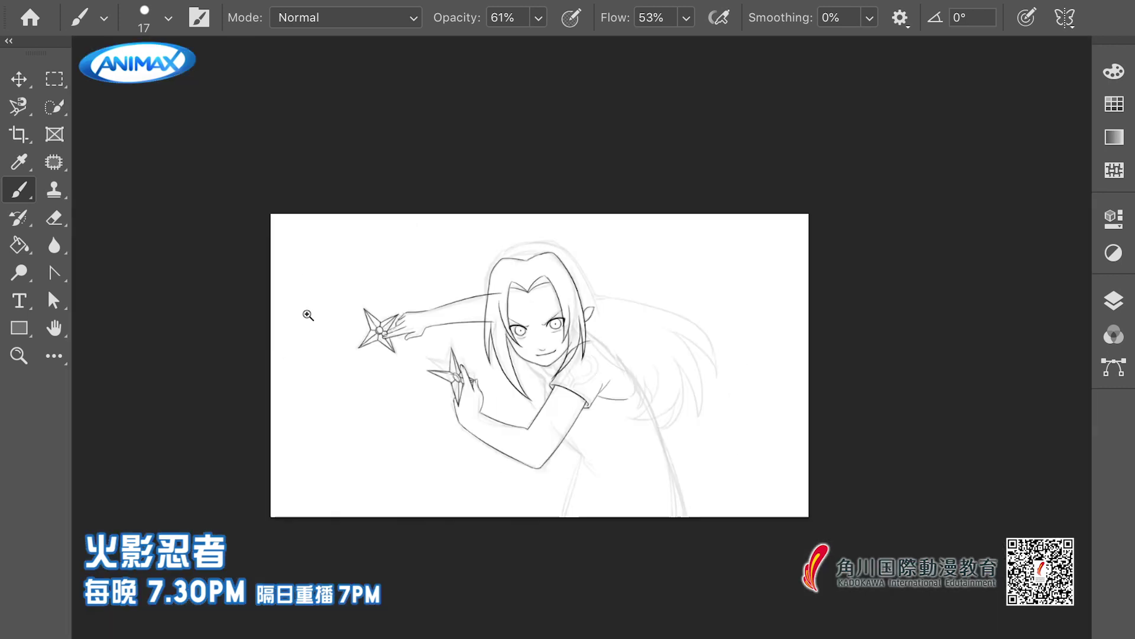
Ink the torso with its collar, chest line, long back contour and the upper legs
scroll(301, 315, "up", 3)
scroll(662, 422, "right", 3)
mouse_move(565, 396)
left_mouse_down()
mouse_move(566, 460)
mouse_move(642, 534)
mouse_move(630, 482)
left_mouse_up()
mouse_move(630, 272)
left_mouse_down()
mouse_move(727, 402)
mouse_move(803, 582)
left_mouse_up()
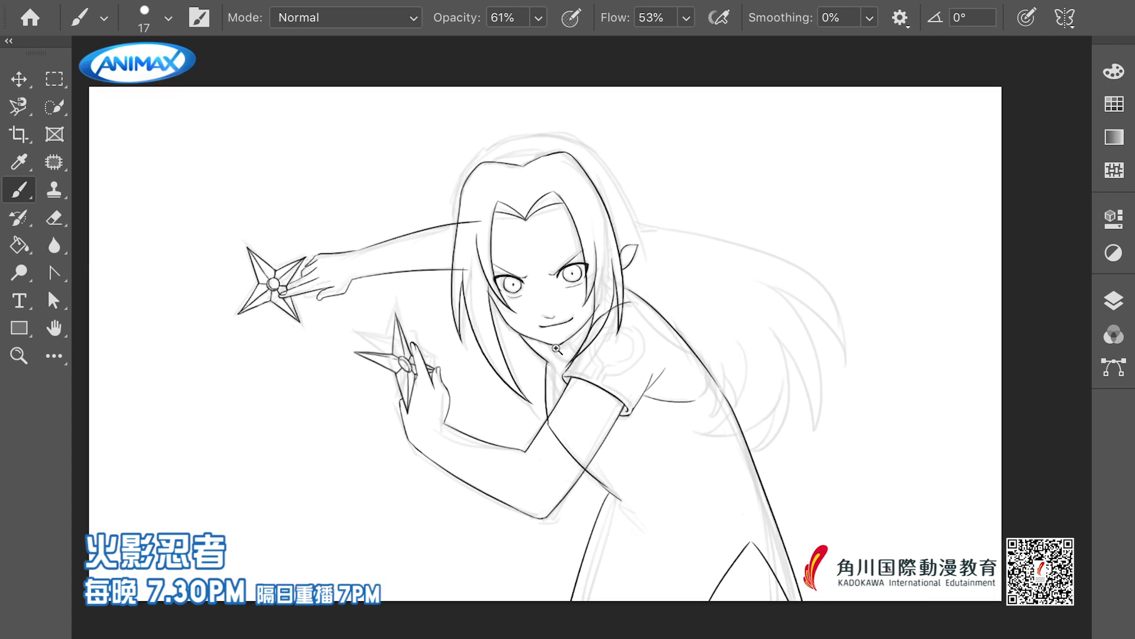
Ink the double-outlined round emblem on the shoulder and connect it to the band along the sleeve cuff
scroll(565, 331, "up", 2)
mouse_move(614, 376)
left_mouse_down()
mouse_move(663, 306)
mouse_move(697, 349)
mouse_move(638, 389)
left_mouse_up()
key("ctrl+z")
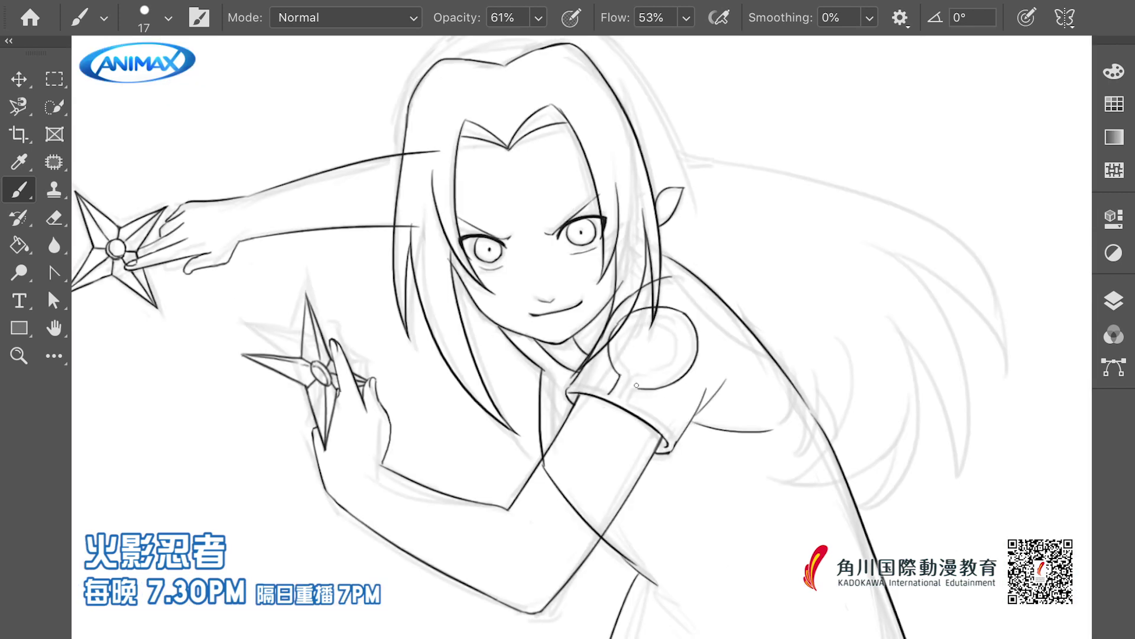
key("ctrl+z")
mouse_move(630, 401)
left_mouse_down()
mouse_move(667, 434)
mouse_move(664, 421)
left_mouse_up()
key("ctrl+z")
left_click_drag(570, 388, 608, 388)
mouse_move(618, 355)
left_mouse_down()
mouse_move(629, 317)
mouse_move(623, 328)
mouse_move(656, 313)
mouse_move(680, 329)
mouse_move(631, 372)
mouse_move(685, 340)
mouse_move(657, 372)
mouse_move(683, 345)
mouse_move(622, 323)
left_mouse_up()
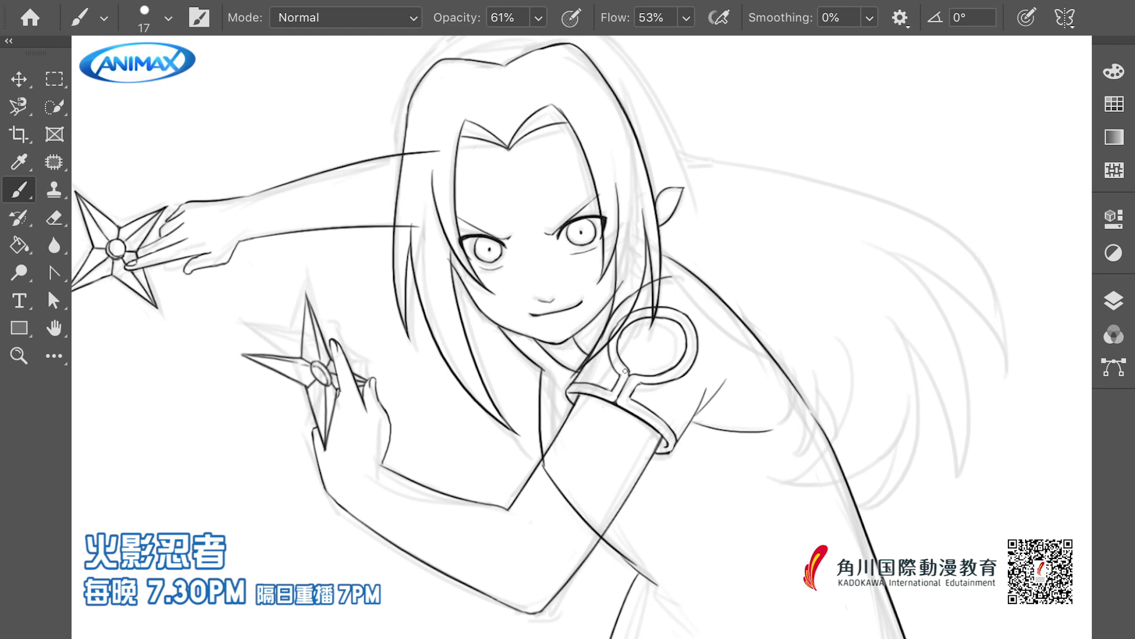
Ink the doubled front edge of the garment from below the arm, past the waist and down the leg
scroll(625, 371, "down", 3)
mouse_move(590, 448)
left_mouse_down()
mouse_move(619, 514)
mouse_move(593, 618)
left_mouse_up()
left_click_drag(628, 516, 596, 619)
left_click(625, 521, "ctrl")
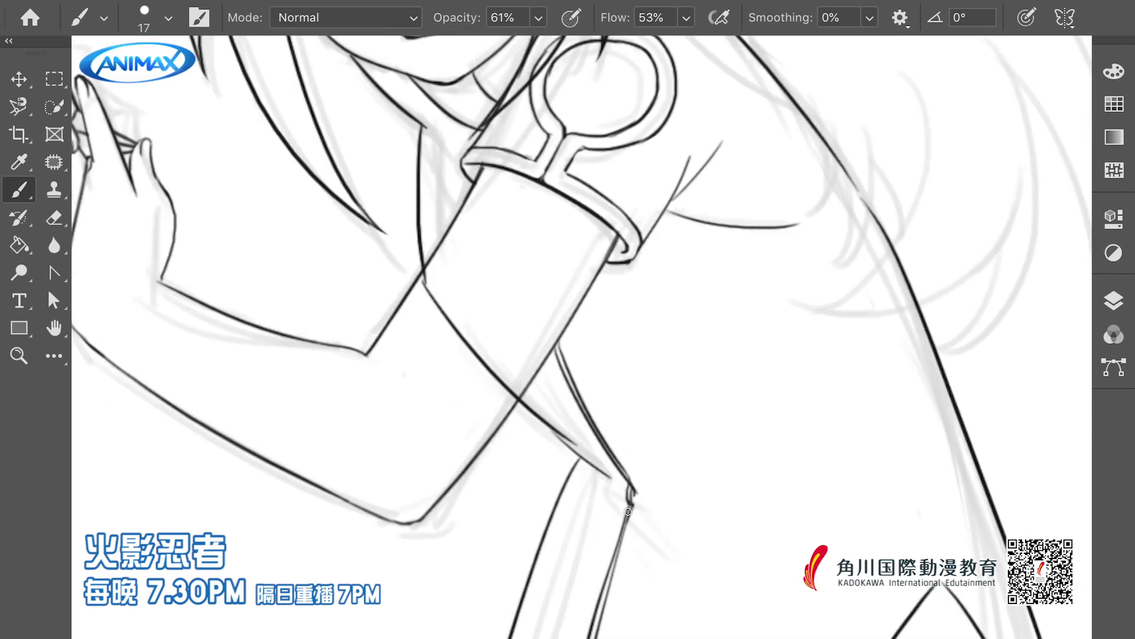
Ink the waistline and the pointed hem of the top between the front edge and the back contour
scroll(625, 515, "down", 3)
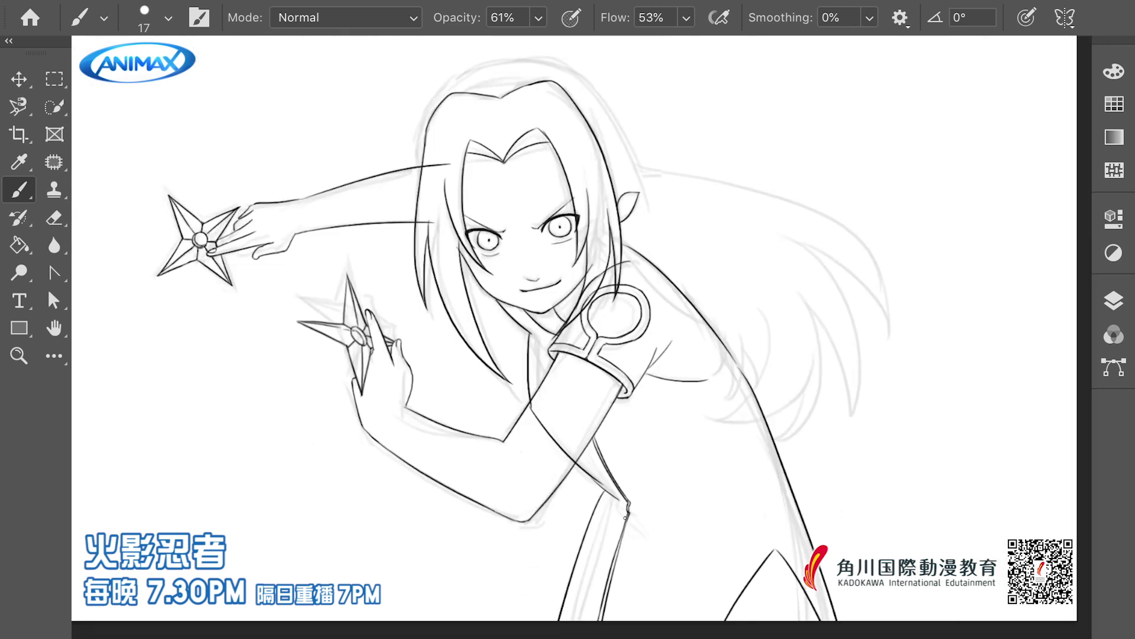
mouse_move(628, 503)
left_mouse_down()
mouse_move(697, 541)
mouse_move(725, 516)
left_mouse_up()
left_click_drag(626, 507, 713, 564)
key("ctrl+z")
left_click_drag(775, 489, 720, 568)
key("ctrl+z")
left_click_drag(775, 488, 720, 567)
left_click_drag(776, 488, 736, 512)
key("ctrl+z")
Erase the torso line crossing the raised arm and the outstretched arm's lines running into the hair
scroll(736, 512, "down", 3)
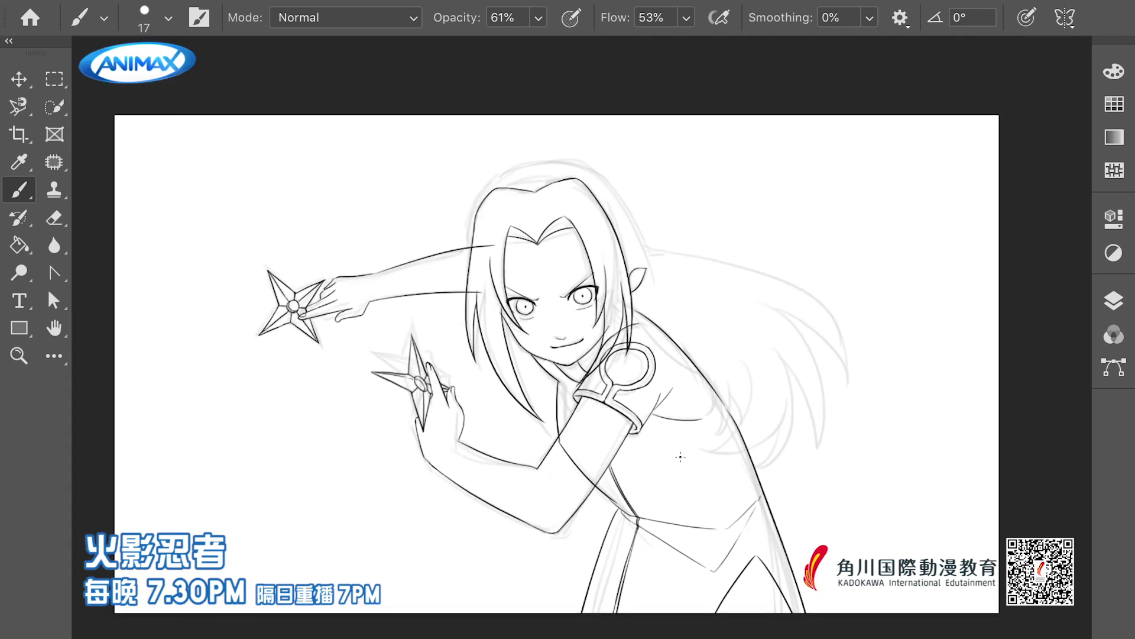
left_click_drag(562, 447, 590, 484)
scroll(487, 270, "up", 2)
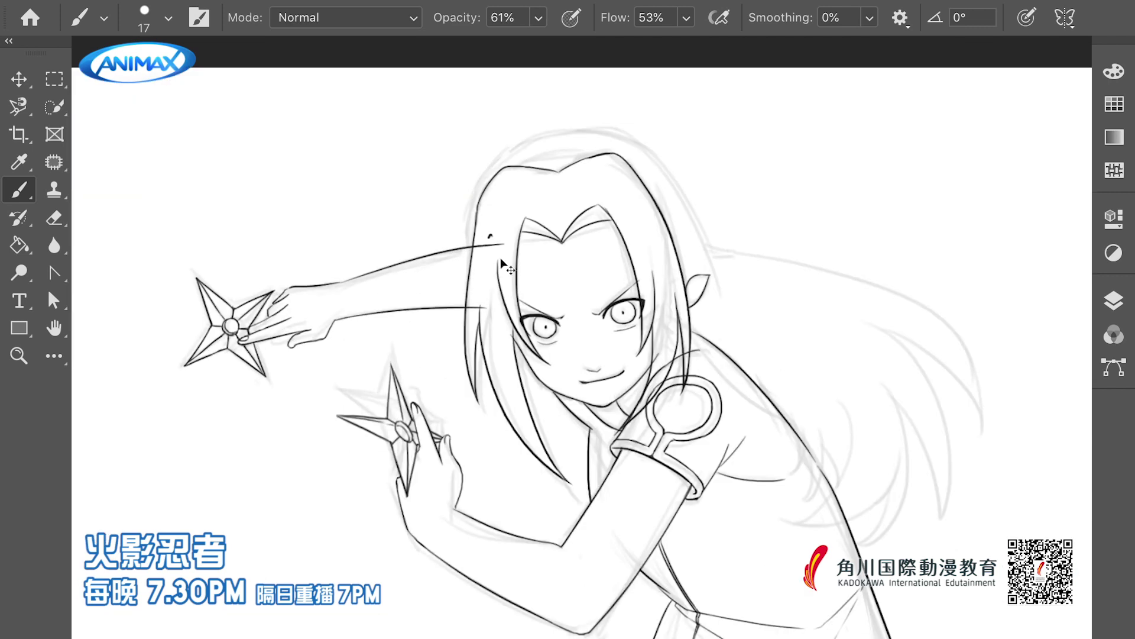
scroll(481, 315, "down", 2)
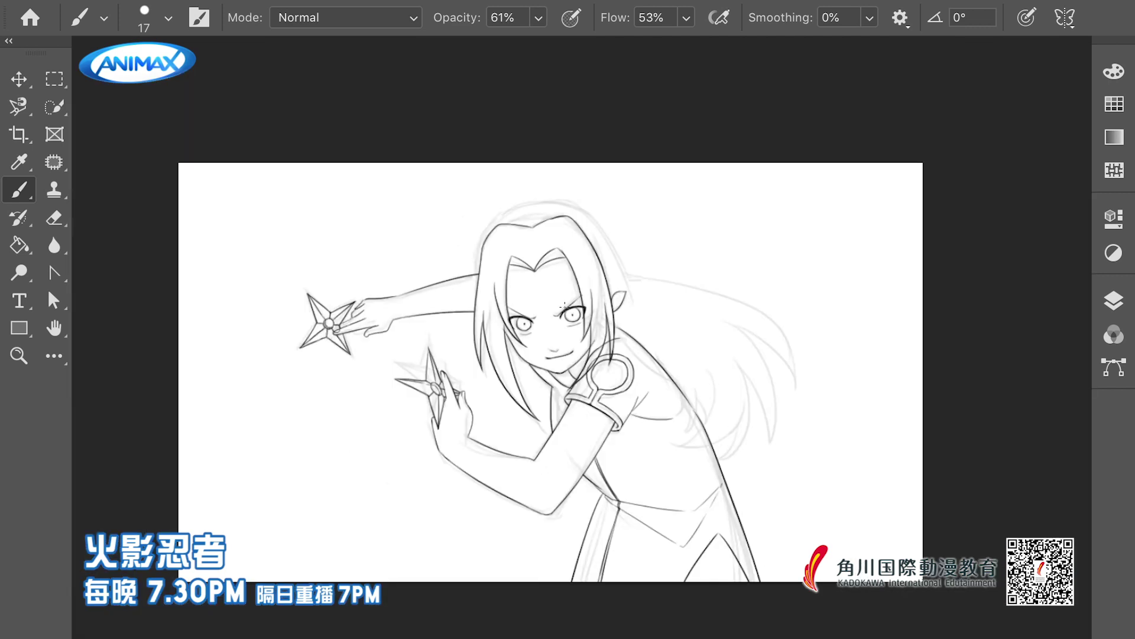
Ink a curved band over the crown with a short arc behind the parting, and fit it to the head
scroll(564, 306, "up", 2)
left_click_drag(555, 216, 605, 254)
key("ctrl+z")
left_click_drag(555, 216, 604, 256)
mouse_move(465, 243)
left_mouse_down()
mouse_move(502, 220)
mouse_move(585, 238)
left_mouse_up()
key("ctrl+z")
left_click_drag(511, 244, 564, 247)
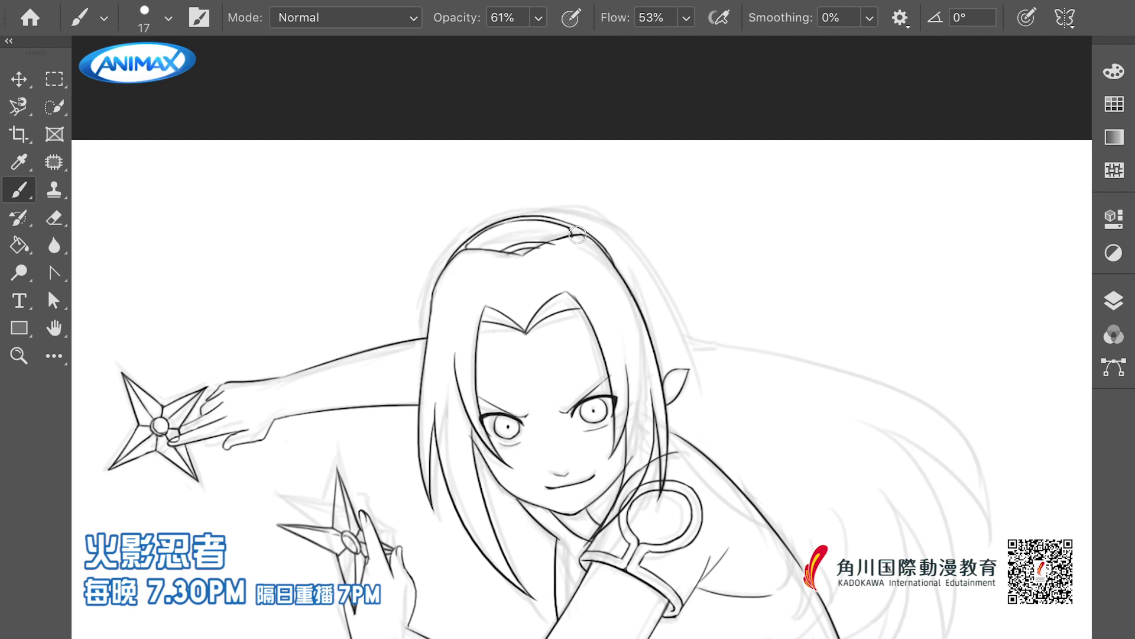
scroll(573, 243, "down", 2)
mouse_move(579, 220)
left_mouse_down()
mouse_move(497, 215)
mouse_move(505, 253)
mouse_move(579, 207)
left_mouse_up()
key("ctrl+t")
key("Return")
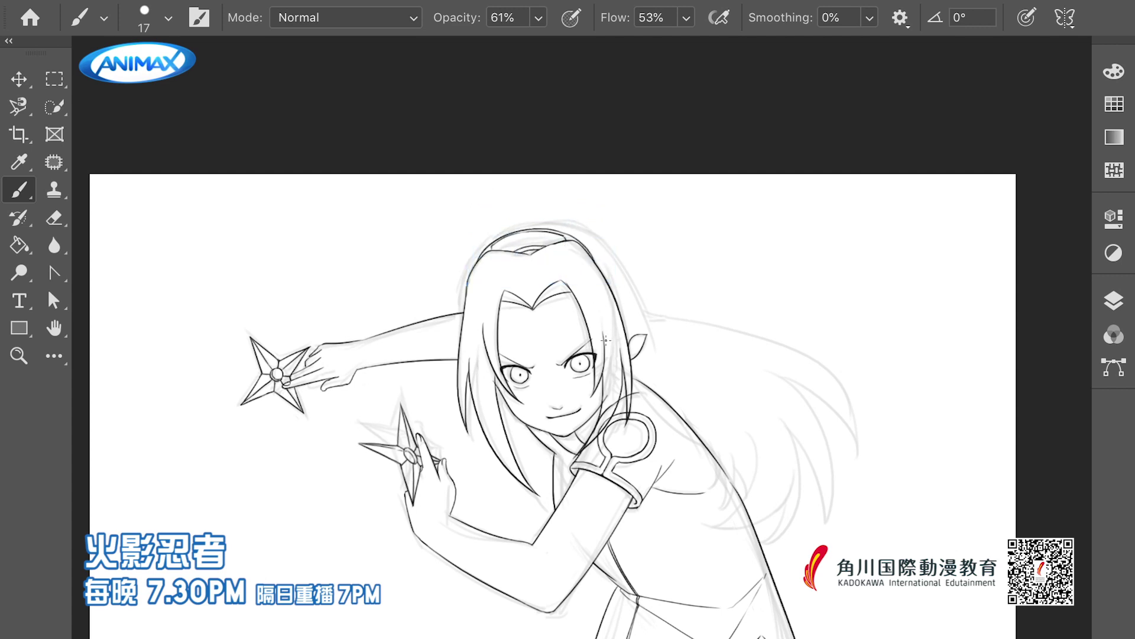
Ink the outer hair contour around the back of the head down past the ear, adjusting its fit with Free Transform
mouse_move(470, 263)
left_mouse_down()
mouse_move(562, 220)
mouse_move(656, 358)
mouse_move(460, 320)
left_mouse_up()
scroll(491, 287, "down", 1)
key("ctrl+t")
mouse_move(457, 225)
left_mouse_down()
mouse_move(571, 222)
mouse_move(562, 236)
mouse_move(495, 241)
mouse_move(463, 213)
mouse_move(515, 227)
left_mouse_up()
key("Return")
key("ctrl+t")
key("Return")
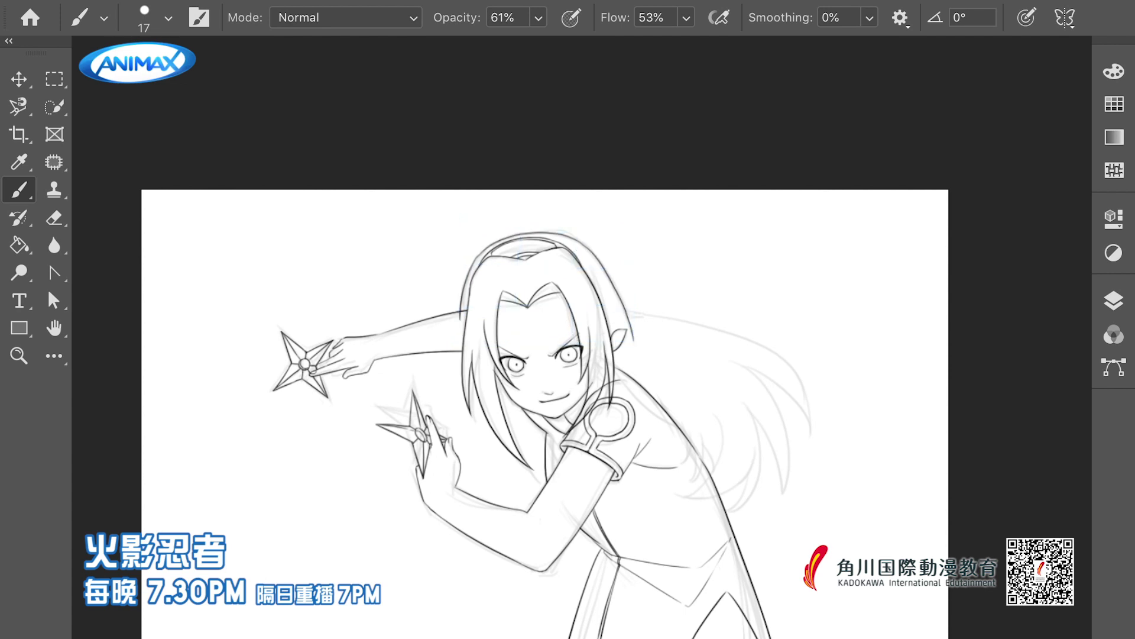
Ink the long upper contour of the flowing hair from behind the head to its outermost tip
scroll(593, 374, "down", 3)
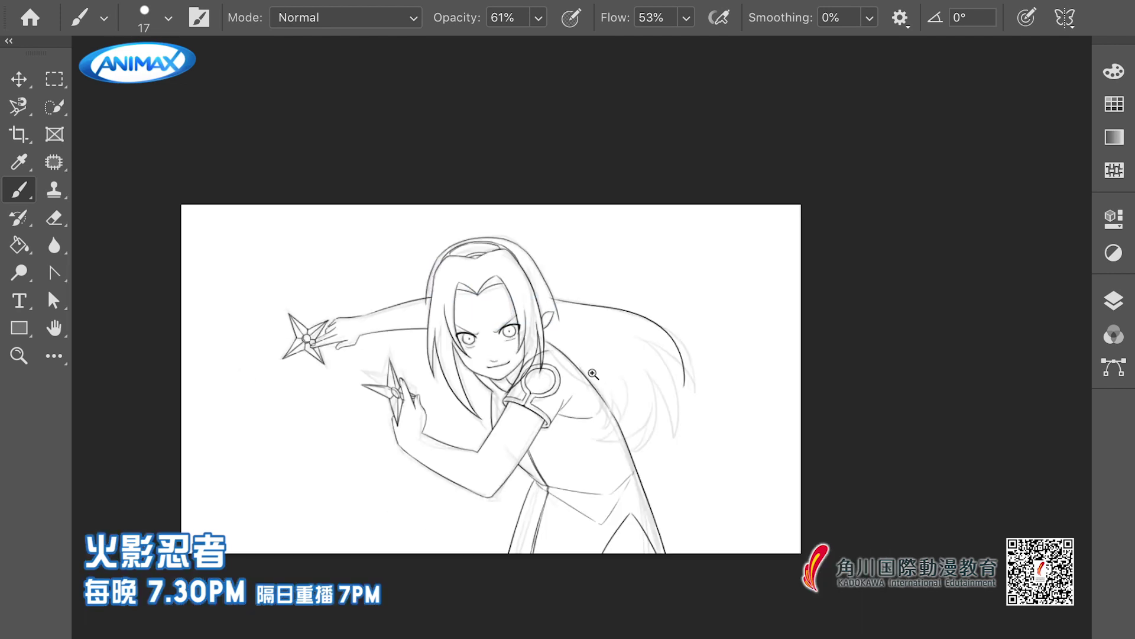
scroll(593, 374, "down", 1)
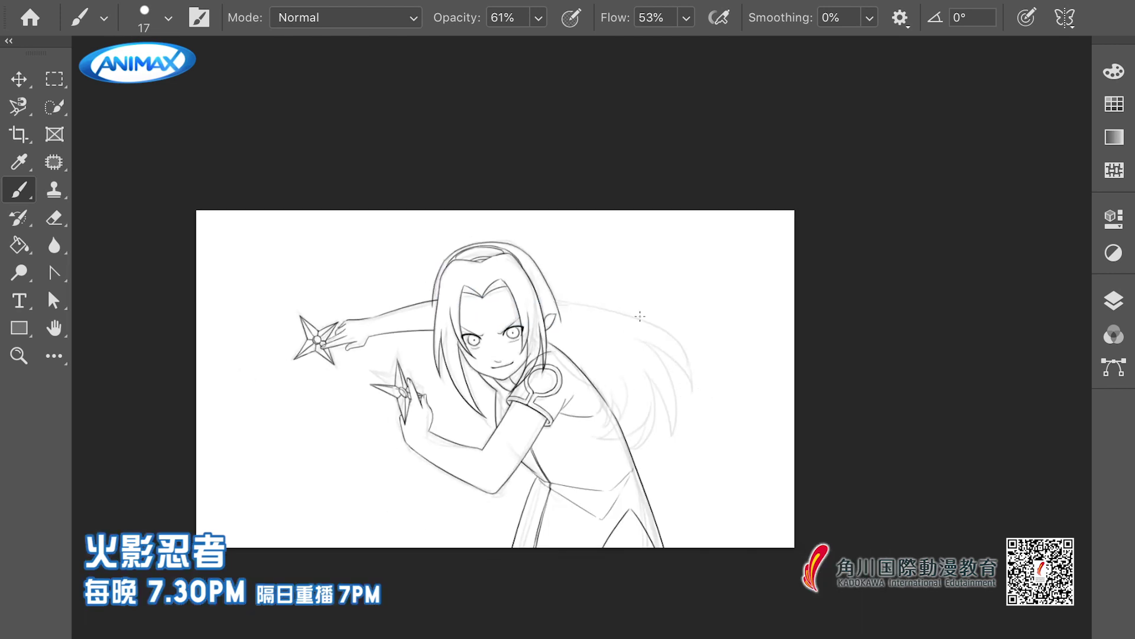
scroll(694, 355, "up", 3)
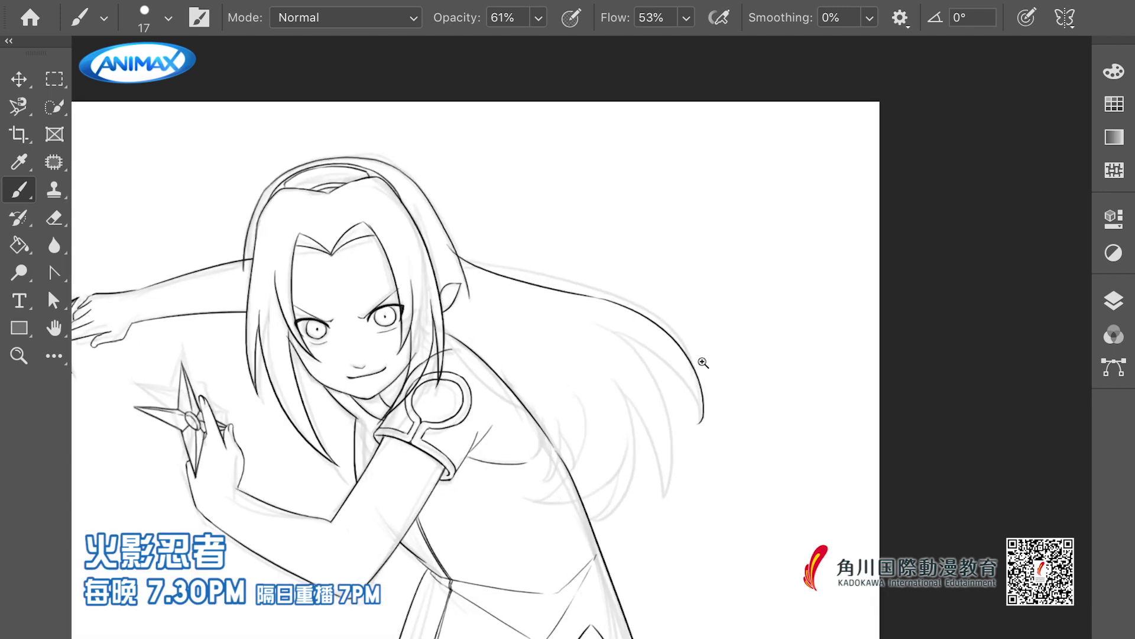
key("ctrl+z")
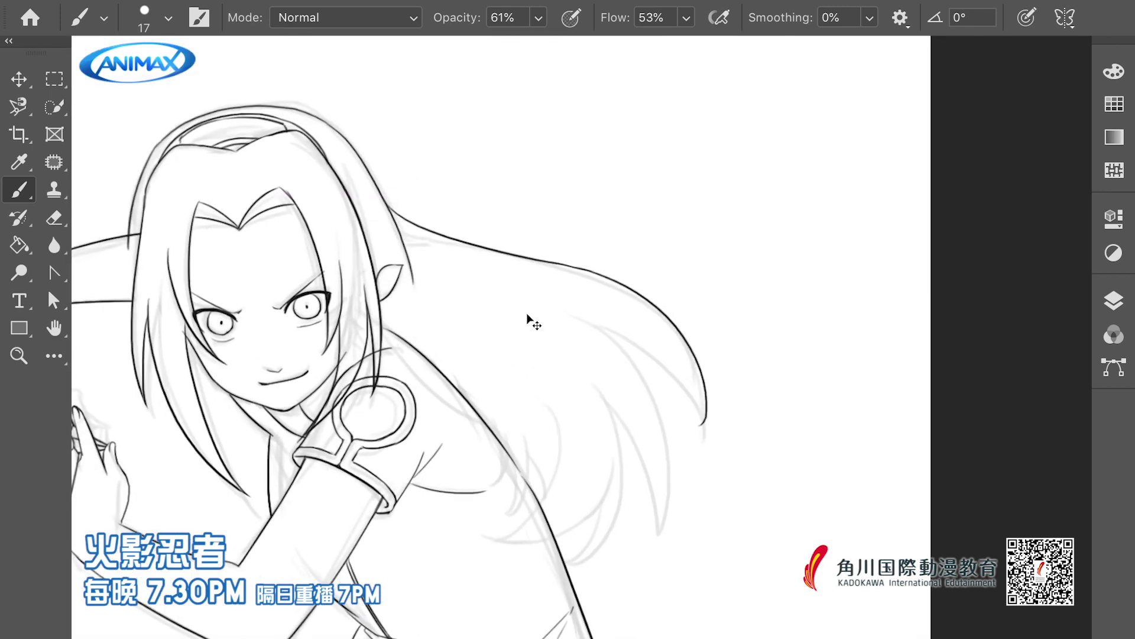
Ink the undersides of the outermost hair tip and the second long pointed lock
left_click_drag(594, 324, 707, 419)
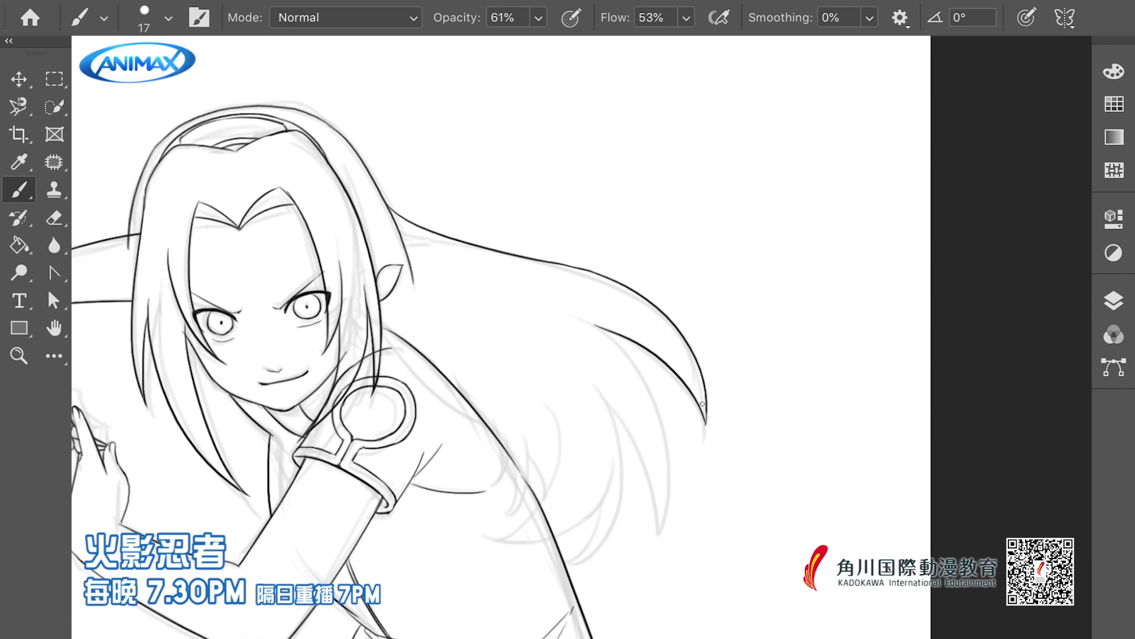
scroll(625, 353, "down", 2)
left_click_drag(604, 335, 650, 497)
left_click_drag(606, 378, 648, 508)
scroll(590, 306, "down", 2)
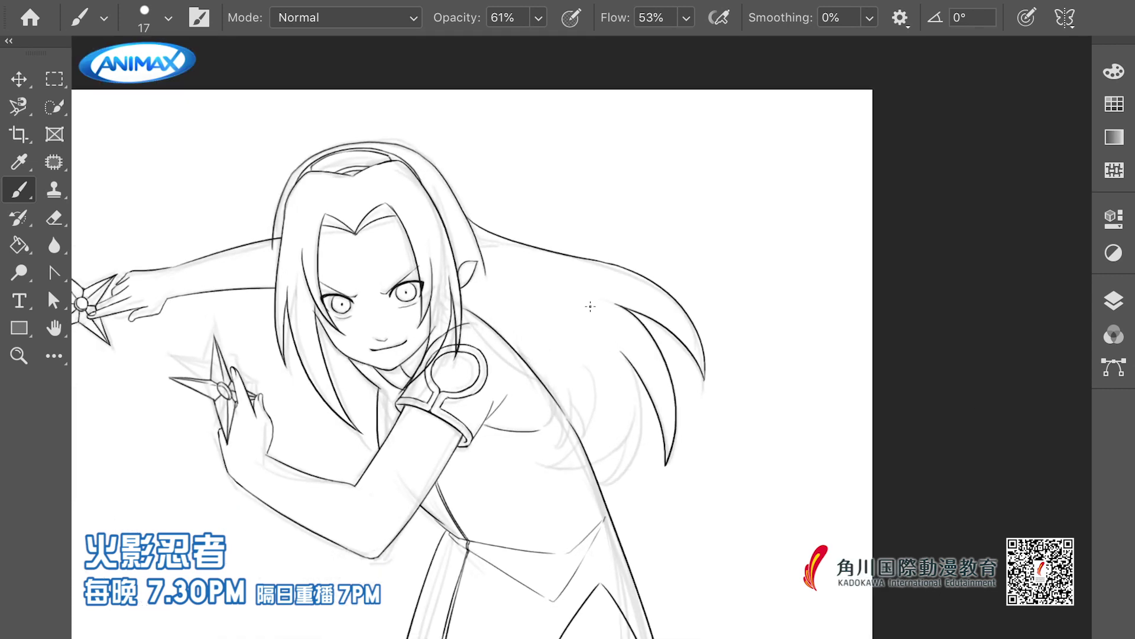
Ink the lower curled locks of the flowing hair with their pointed tips near the back
left_click_drag(635, 377, 603, 486)
left_click_drag(624, 444, 604, 490)
left_click_drag(540, 466, 624, 442)
mouse_move(585, 359)
left_mouse_down()
mouse_move(589, 430)
mouse_move(542, 467)
left_mouse_up()
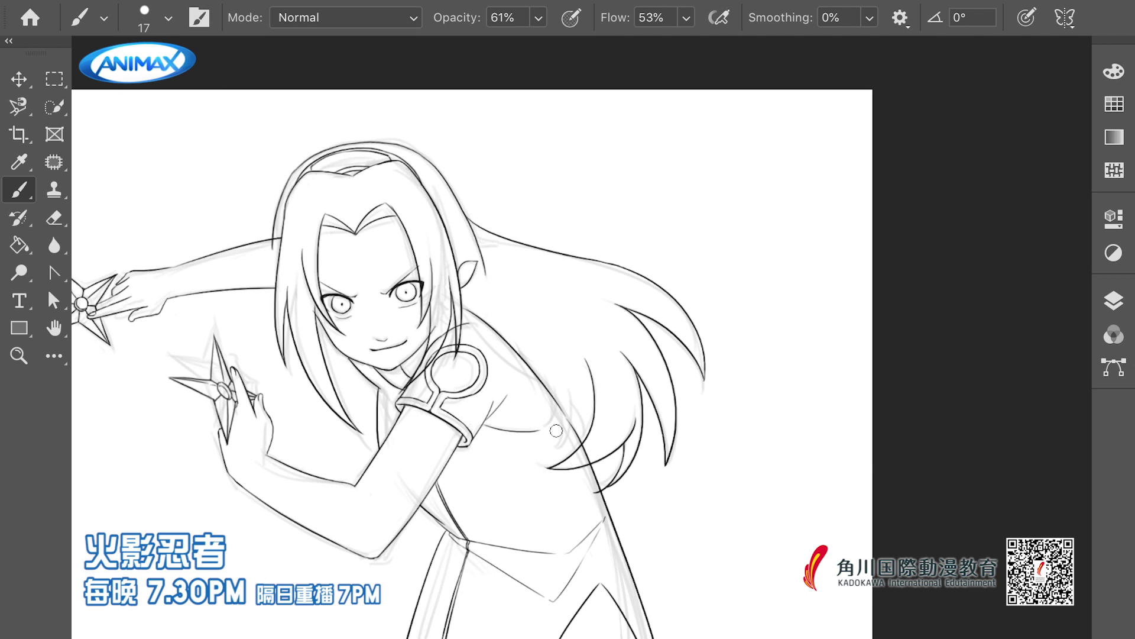
Ink the hair's lower edge over the shoulder with small pointed strands, and erase the back contour behind the hair
scroll(512, 301, "left", 2)
mouse_move(499, 322)
left_mouse_down()
mouse_move(587, 387)
mouse_move(590, 440)
left_mouse_up()
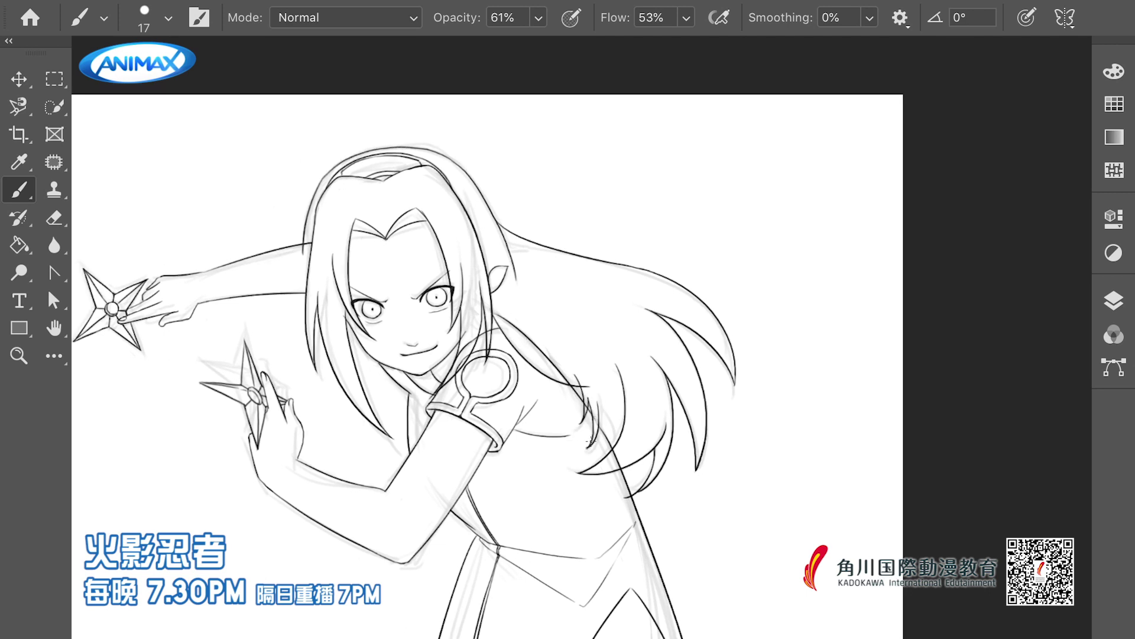
scroll(576, 407, "up", 3)
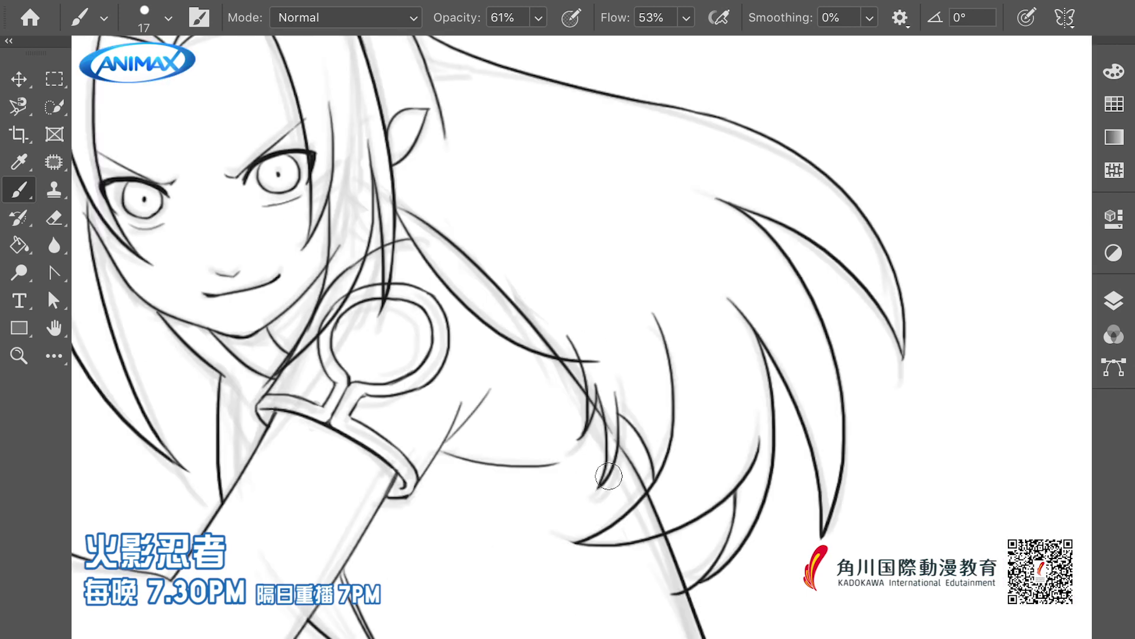
scroll(650, 532, "down", 1)
scroll(651, 532, "left", 1)
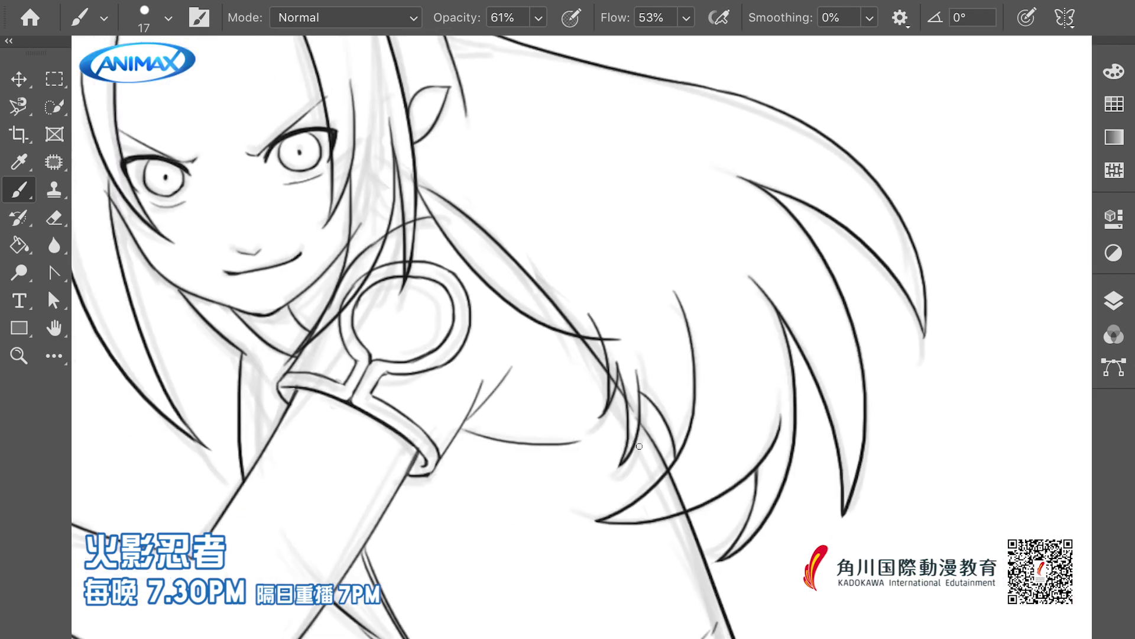
key("ctrl+z")
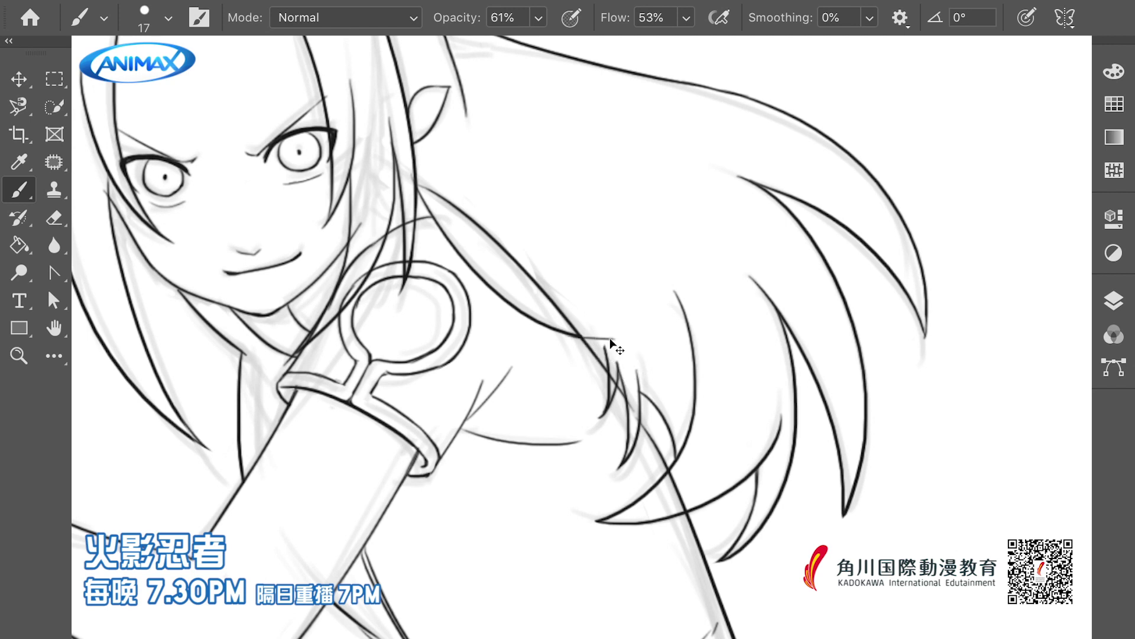
scroll(609, 343, "down", 1)
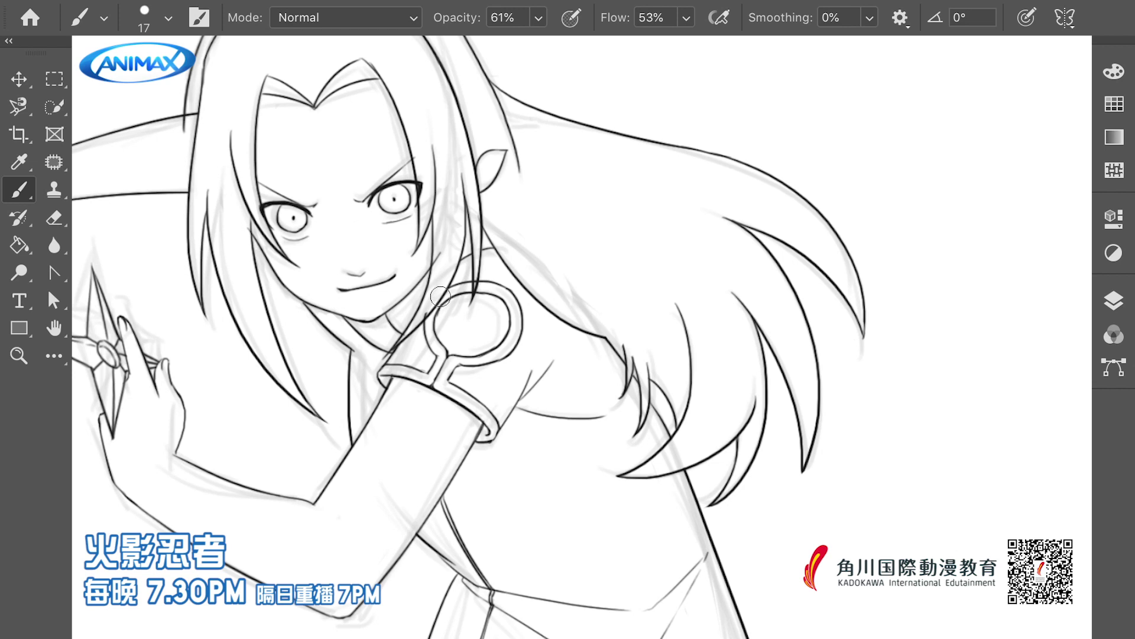
Compare the drawing with and without the latest edits by undoing and redoing them
key("ctrl+z")
key("ctrl+shift+z")
key("ctrl+z")
key("ctrl+shift+z")
key("ctrl+z")
key("ctrl+z")
key("ctrl+shift+z")
key("ctrl+shift+z")
Ink additional hair strands behind the front locks, beside the jaw and under the outstretched arm
left_click_drag(254, 253, 377, 310)
key("ctrl+0")
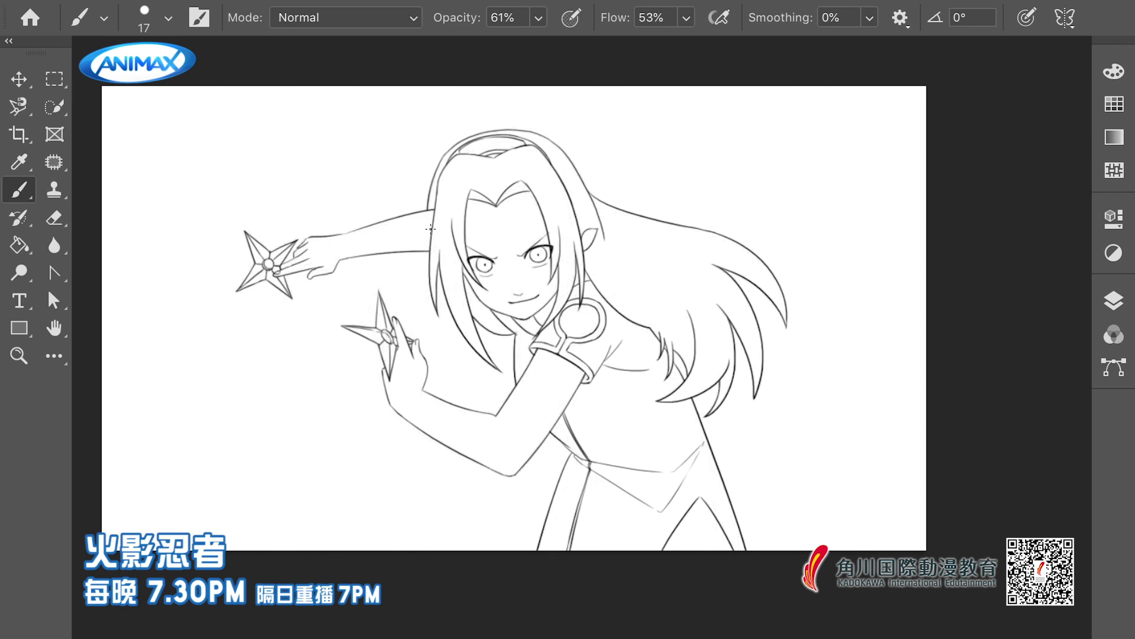
mouse_move(428, 241)
left_mouse_down()
mouse_move(465, 324)
mouse_move(506, 356)
left_mouse_up()
key("ctrl+plus")
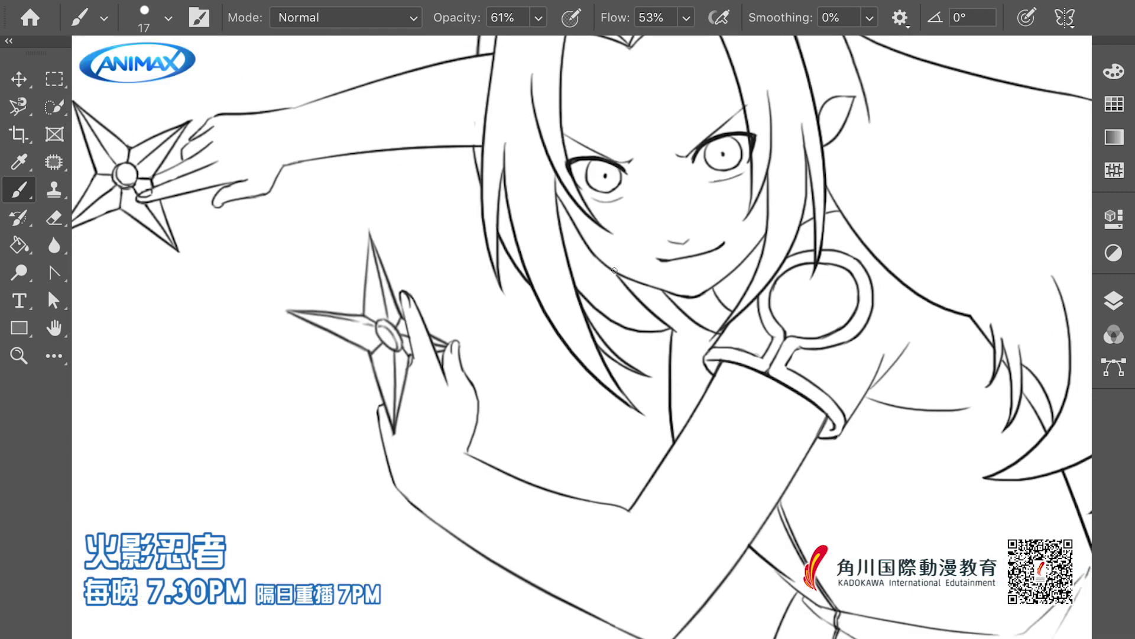
Fill the whole hair with flat pink and check its coverage from the front bangs to the flowing lock tips
key("ctrl+minus")
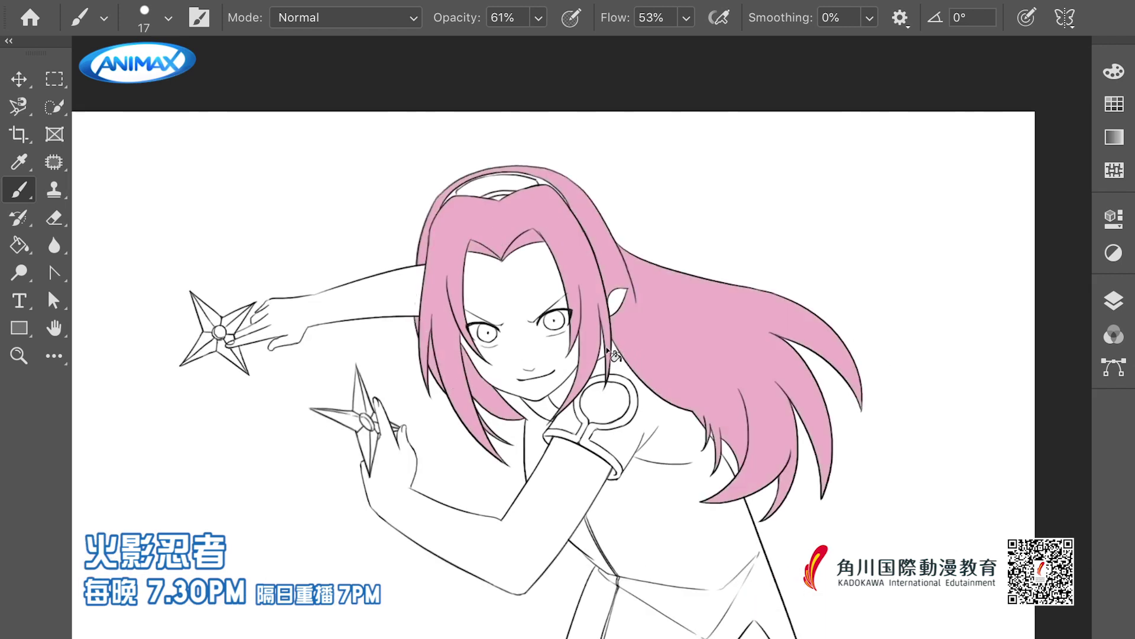
key("ctrl+plus")
key("ctrl+minus")
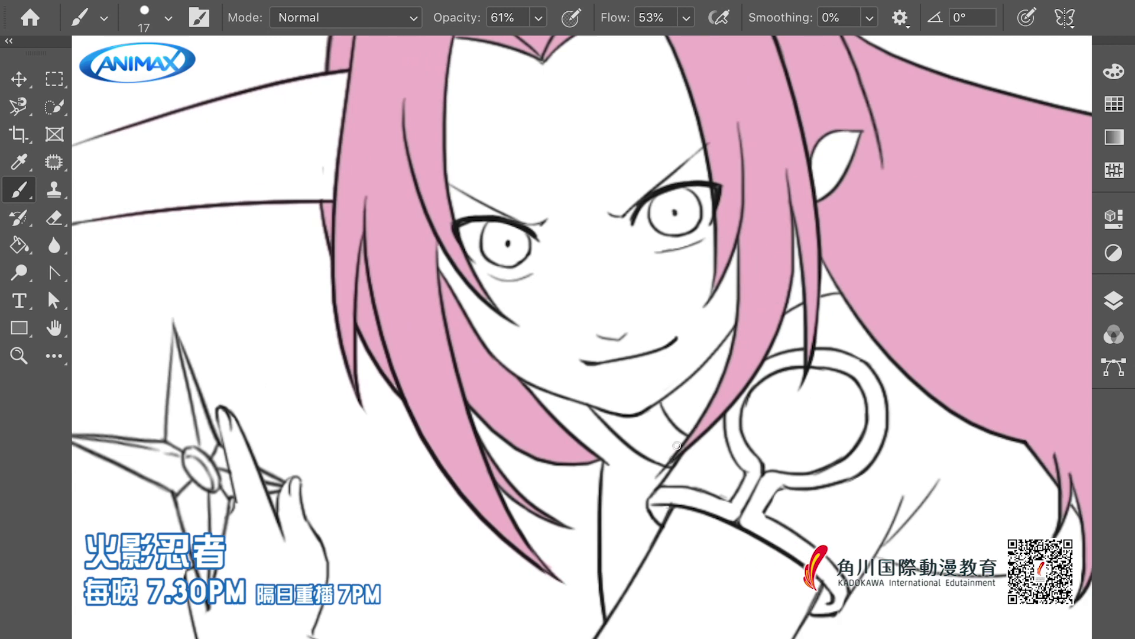
key("ctrl+plus")
key("ctrl+minus")
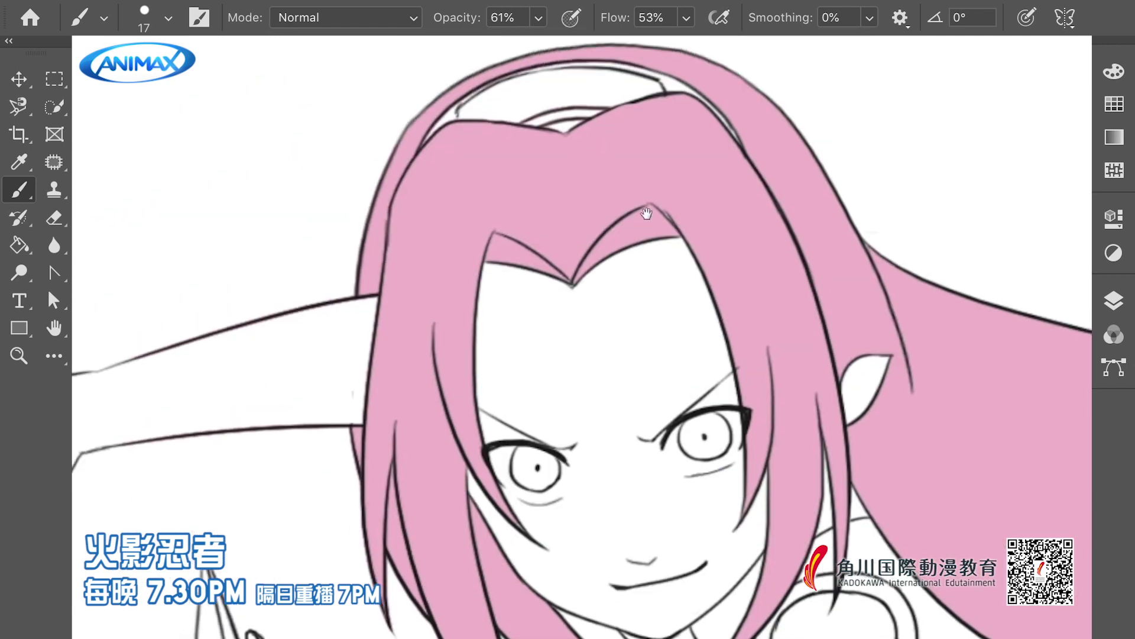
key("ctrl+plus")
key("ctrl+minus")
key("ctrl+plus")
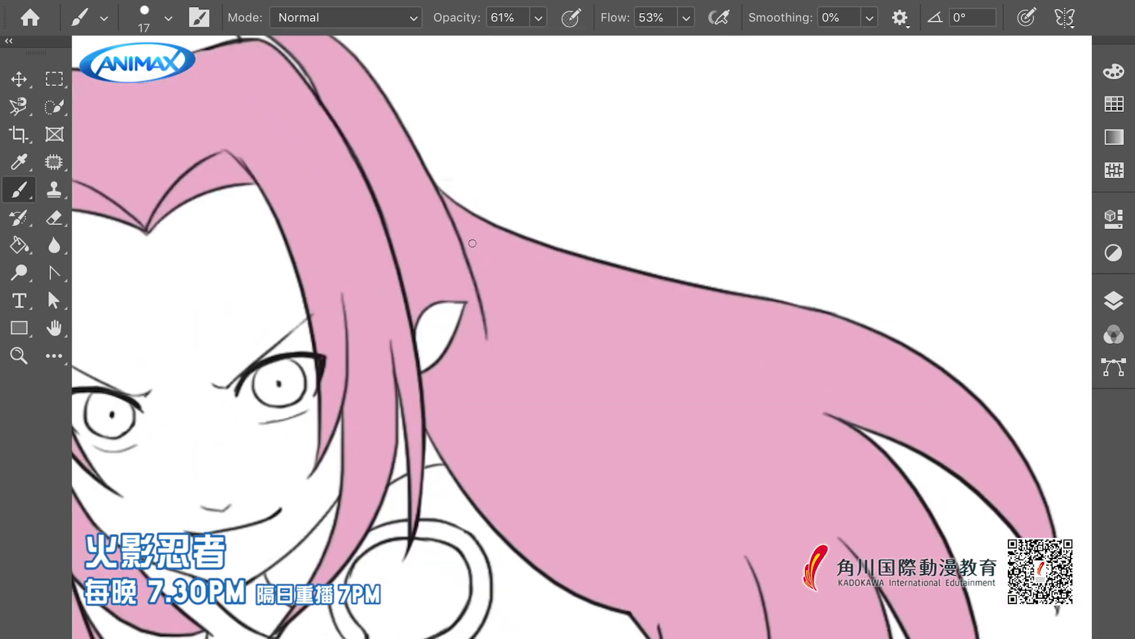
key("ctrl+minus")
key("ctrl+plus")
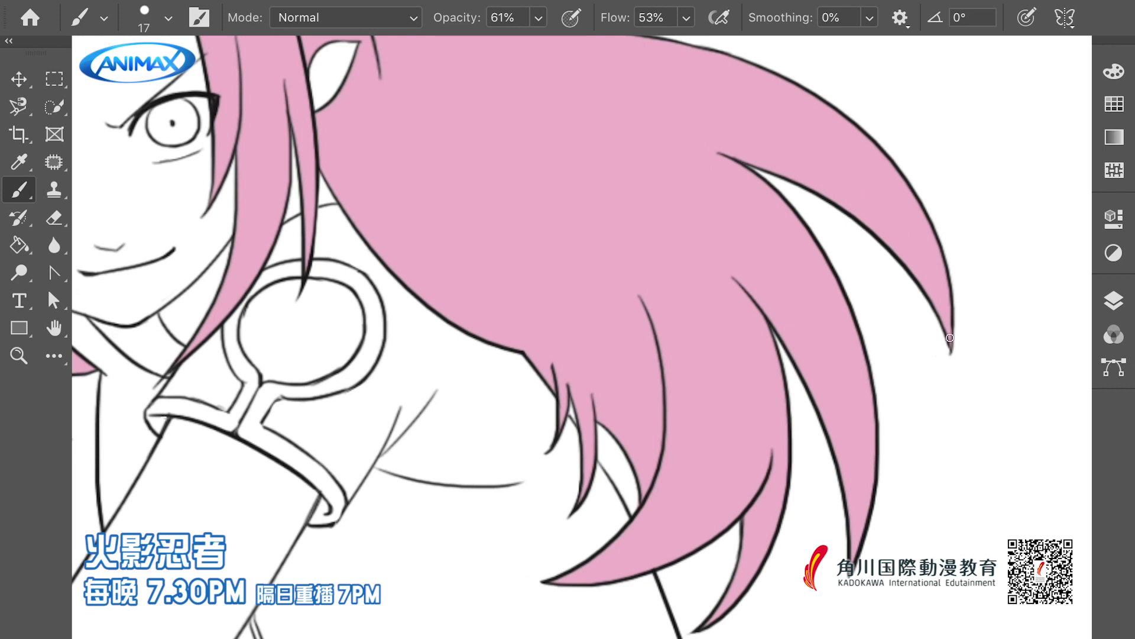
key("ctrl+minus")
key("ctrl+plus")
key("ctrl+0")
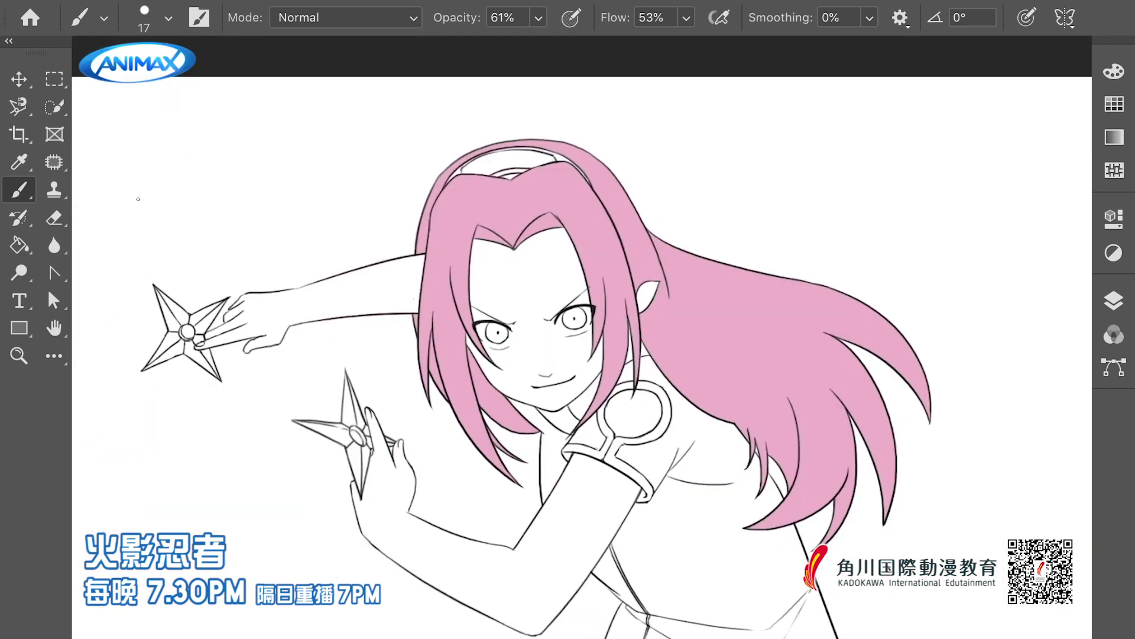
Fill the face, both arms and hands with a pale peach skin tone, and put a dark grey background behind the figure
key("ctrl+plus")
key("ctrl+plus")
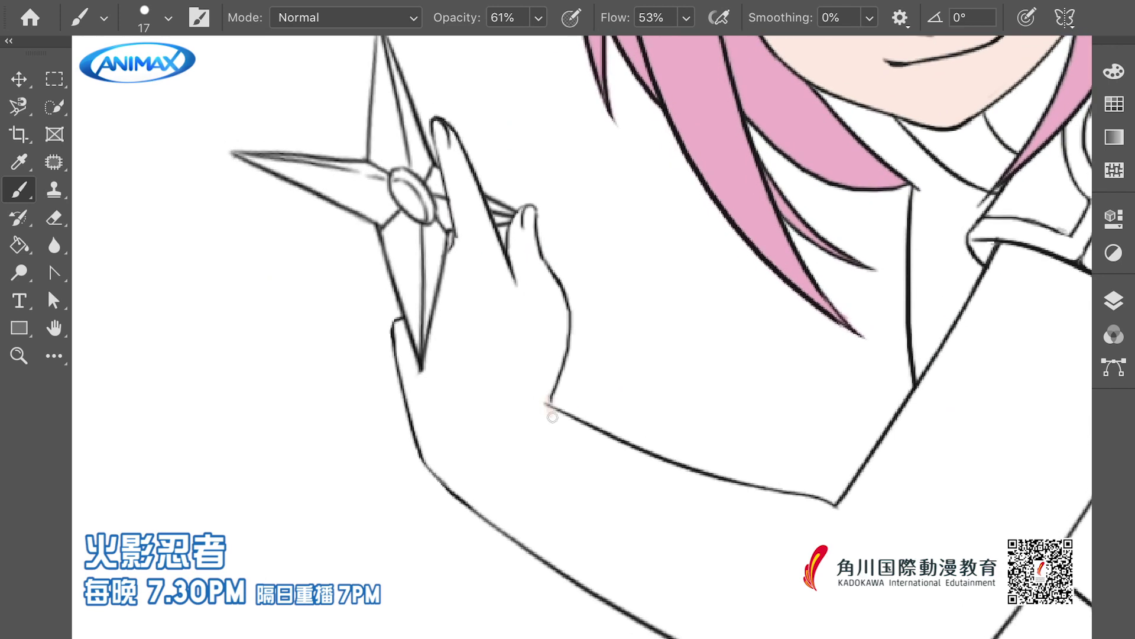
scroll(499, 246, "down", 3)
left_click_drag(485, 74, 700, 529)
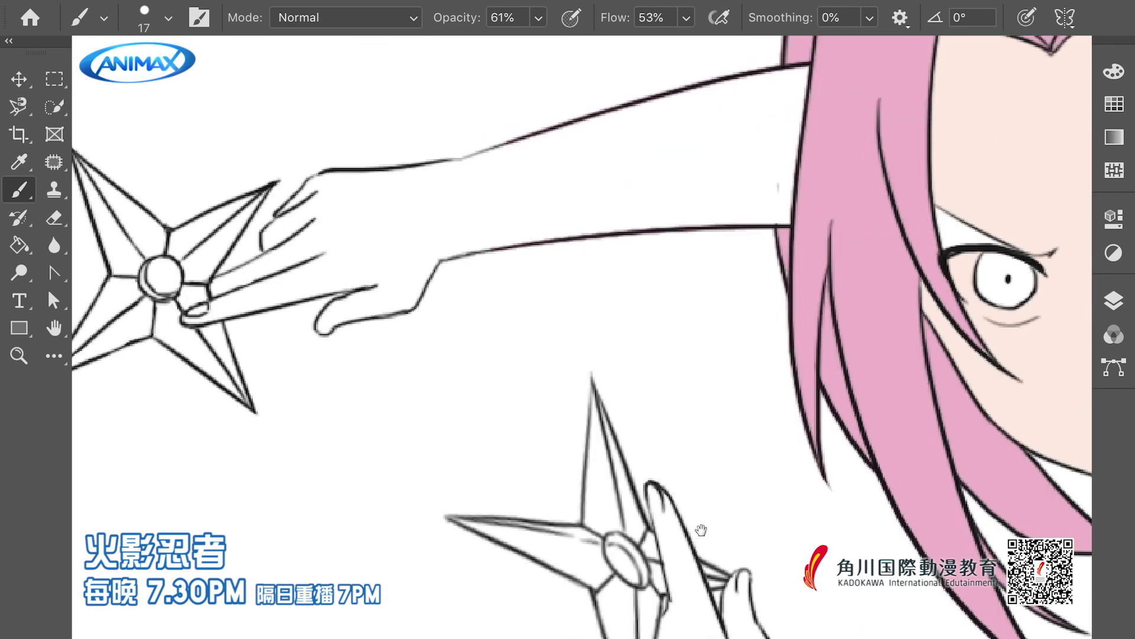
left_click_drag(379, 176, 485, 181)
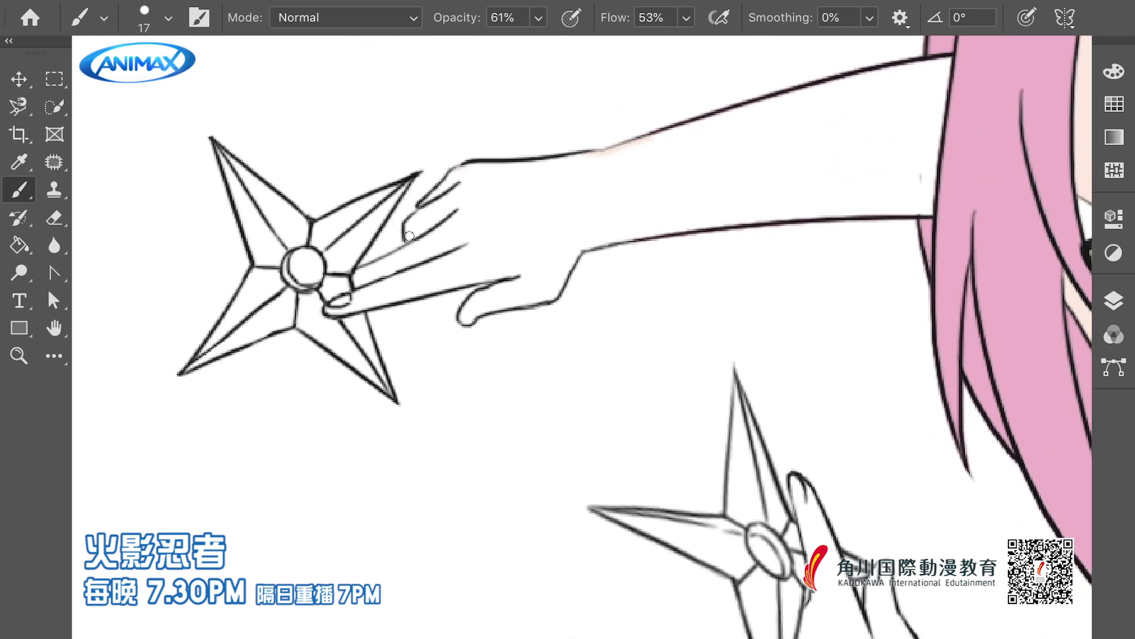
key("ctrl+minus")
key("ctrl+minus")
key("ctrl+minus")
key("ctrl+plus")
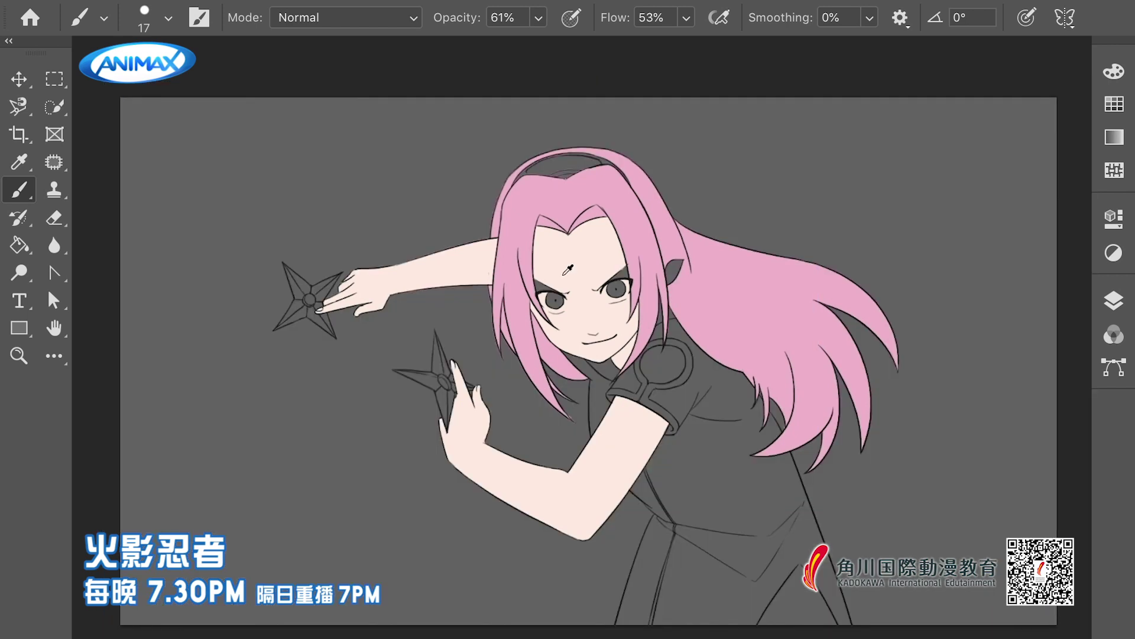
Fill the uncolored eye and brow areas of the face with the same pale peach skin tone
left_click_drag(568, 270, 537, 329)
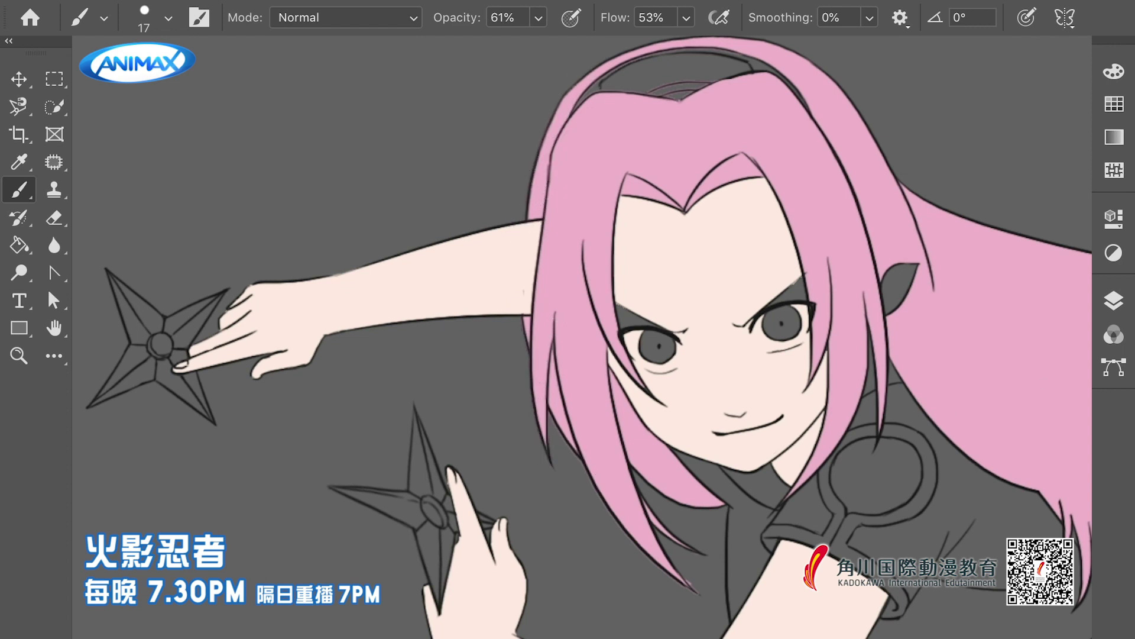
scroll(524, 278, "down", 5)
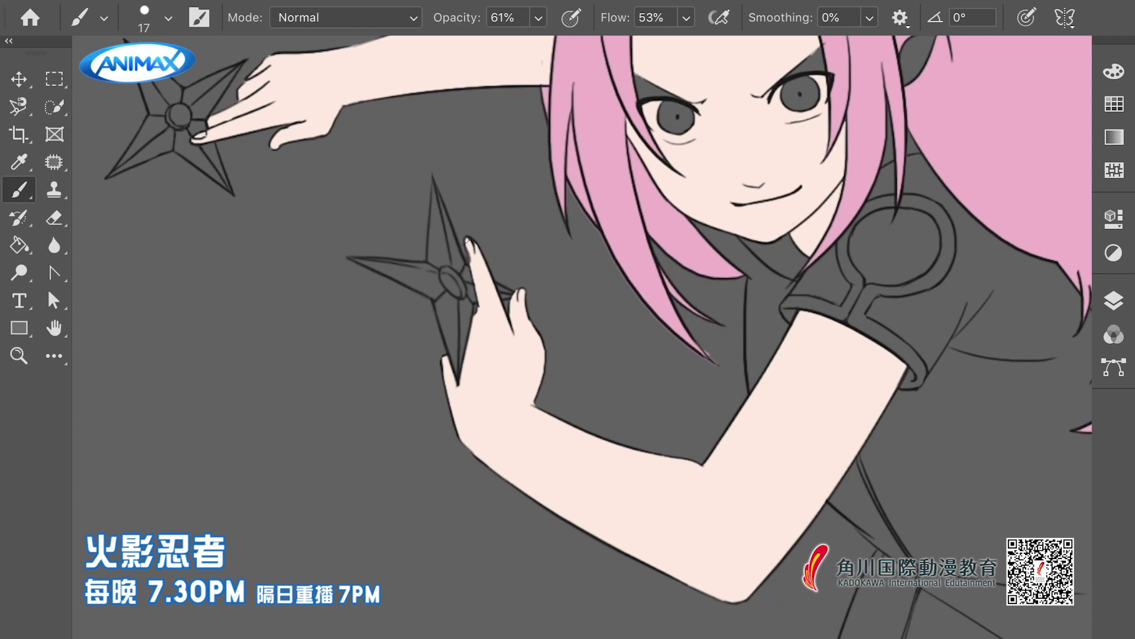
scroll(515, 396, "up", 3)
left_click_drag(595, 278, 629, 294)
mouse_move(699, 252)
left_mouse_down()
mouse_move(715, 270)
mouse_move(766, 257)
left_mouse_up()
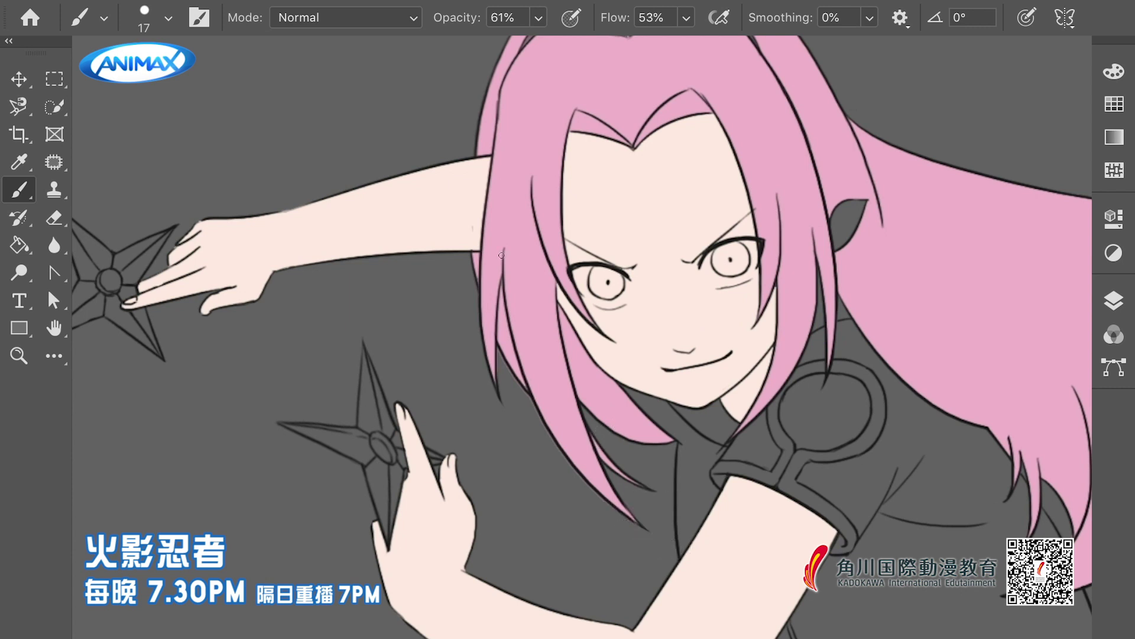
Fill the dress with flat crimson red, starting by painting its edge at the waist beneath the bent arm
scroll(907, 381, "right", 5)
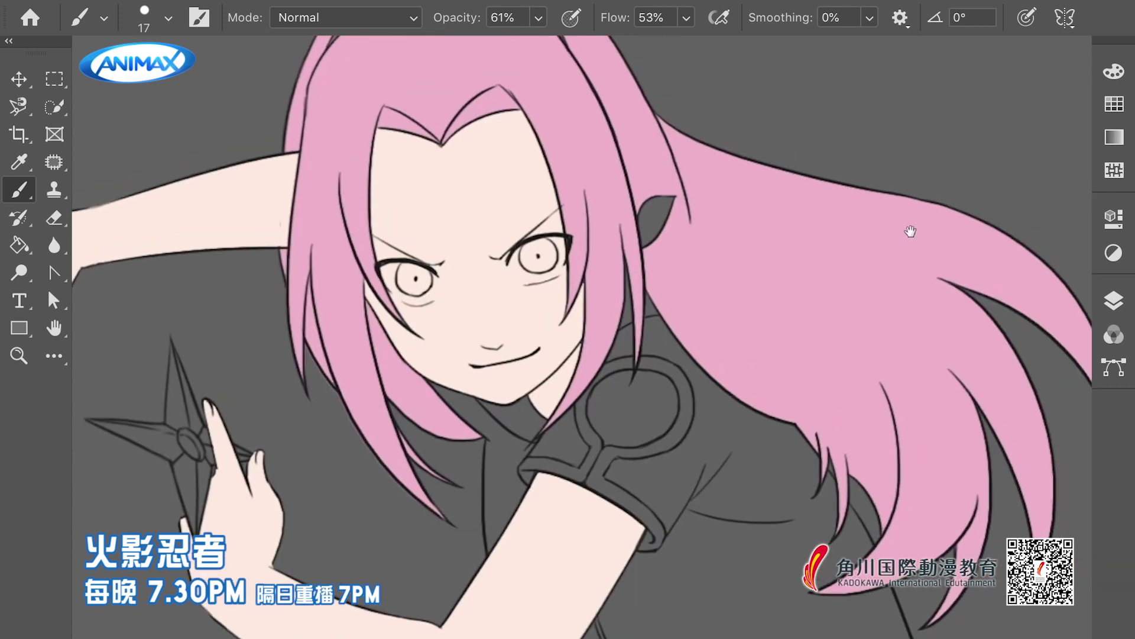
scroll(804, 279, "up", 4)
scroll(805, 278, "left", 5)
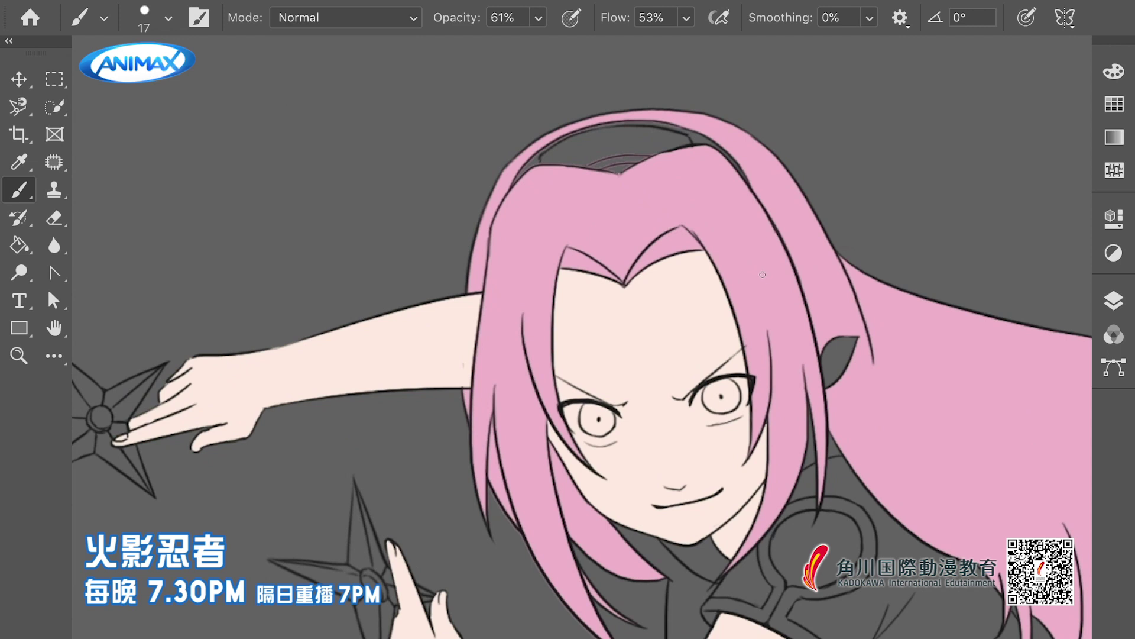
scroll(581, 337, "down", 3)
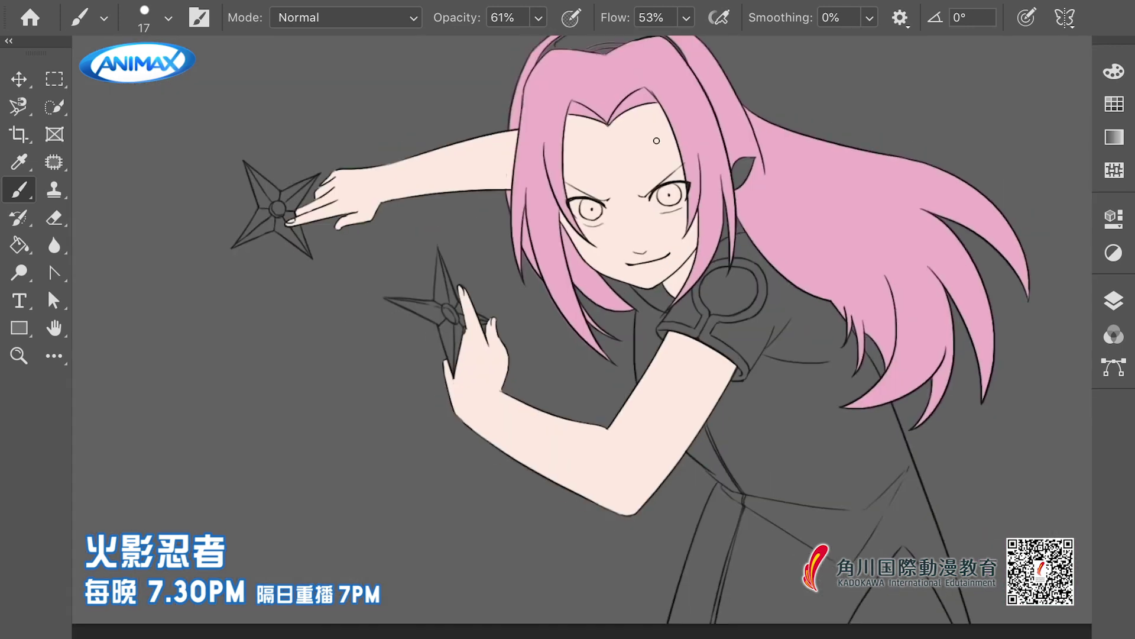
scroll(745, 519, "up", 3)
left_click_drag(668, 422, 709, 459)
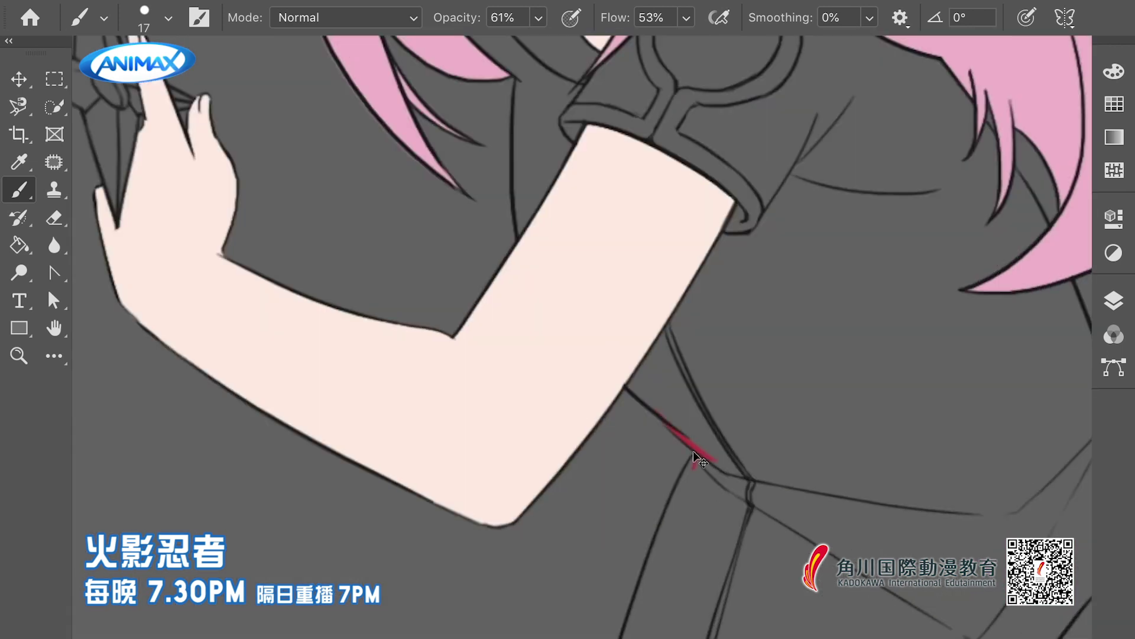
scroll(693, 450, "down", 3)
scroll(720, 320, "down", 3)
scroll(753, 307, "up", 8)
scroll(563, 386, "up", 2)
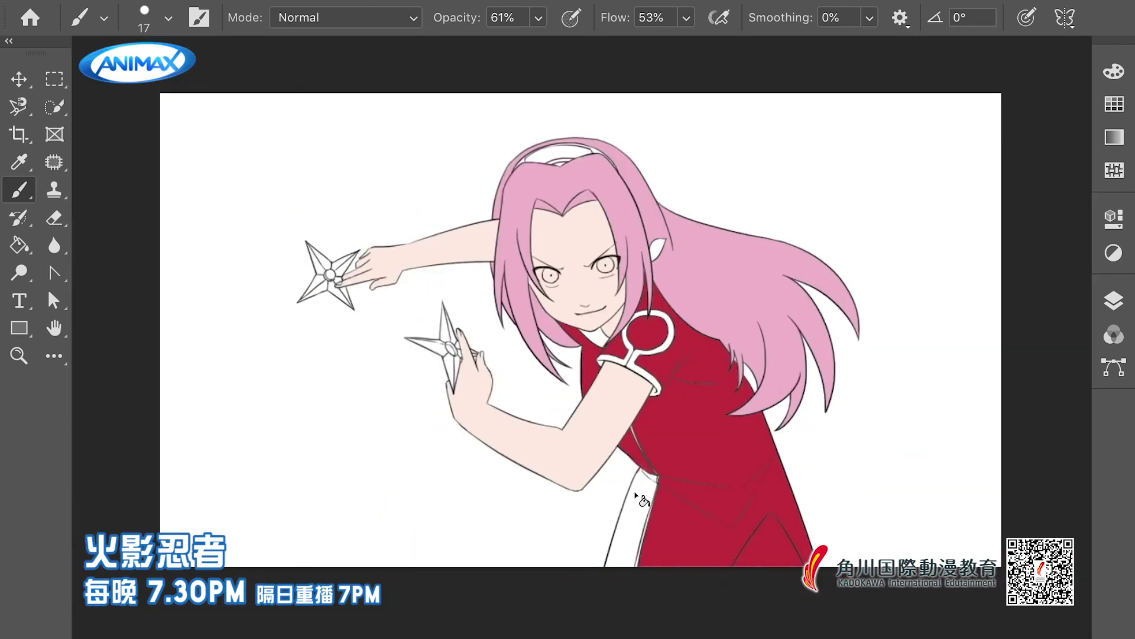
Erase the red from the slit opening between the skirt panels and tidy the dress fill along its outlines
scroll(641, 494, "up", 3)
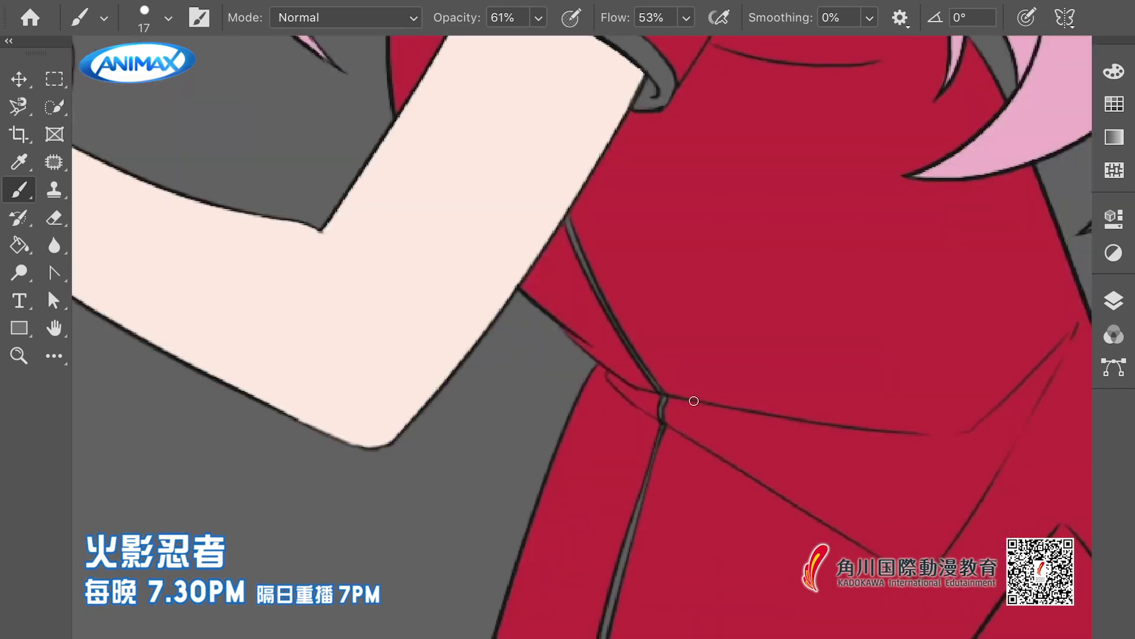
scroll(691, 400, "up", 4)
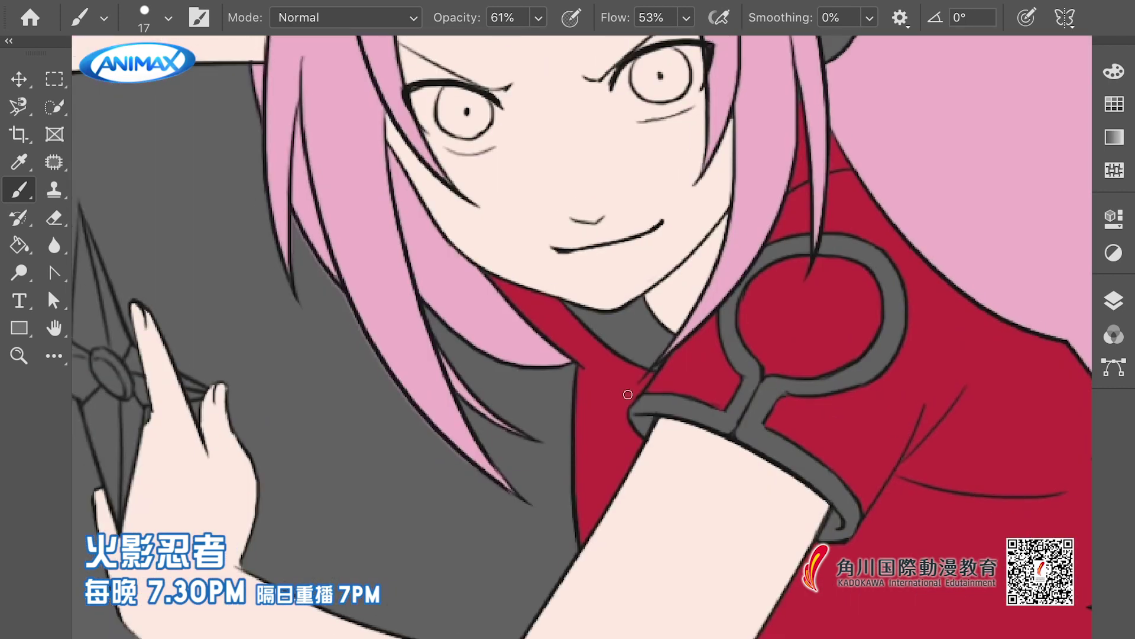
scroll(628, 394, "down", 5)
mouse_move(749, 531)
left_mouse_down()
mouse_move(718, 606)
mouse_move(689, 618)
left_mouse_up()
mouse_move(749, 529)
left_mouse_down()
mouse_move(739, 592)
mouse_move(765, 565)
mouse_move(761, 541)
mouse_move(793, 597)
mouse_move(757, 526)
left_mouse_up()
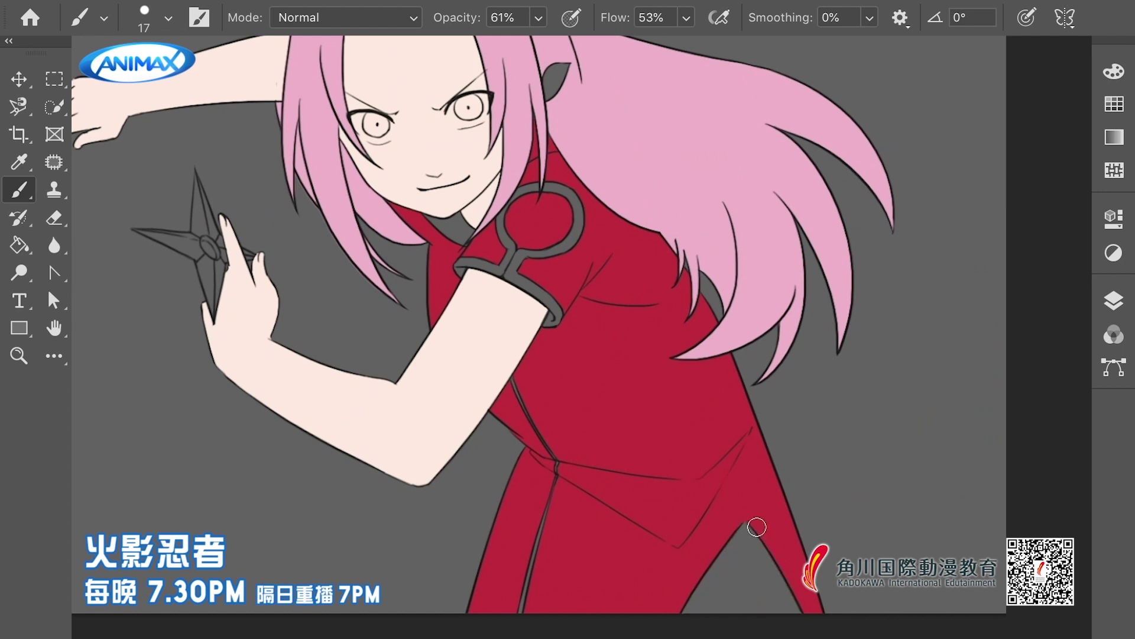
scroll(757, 526, "up", 3)
scroll(742, 508, "down", 2)
left_click_drag(770, 482, 799, 491)
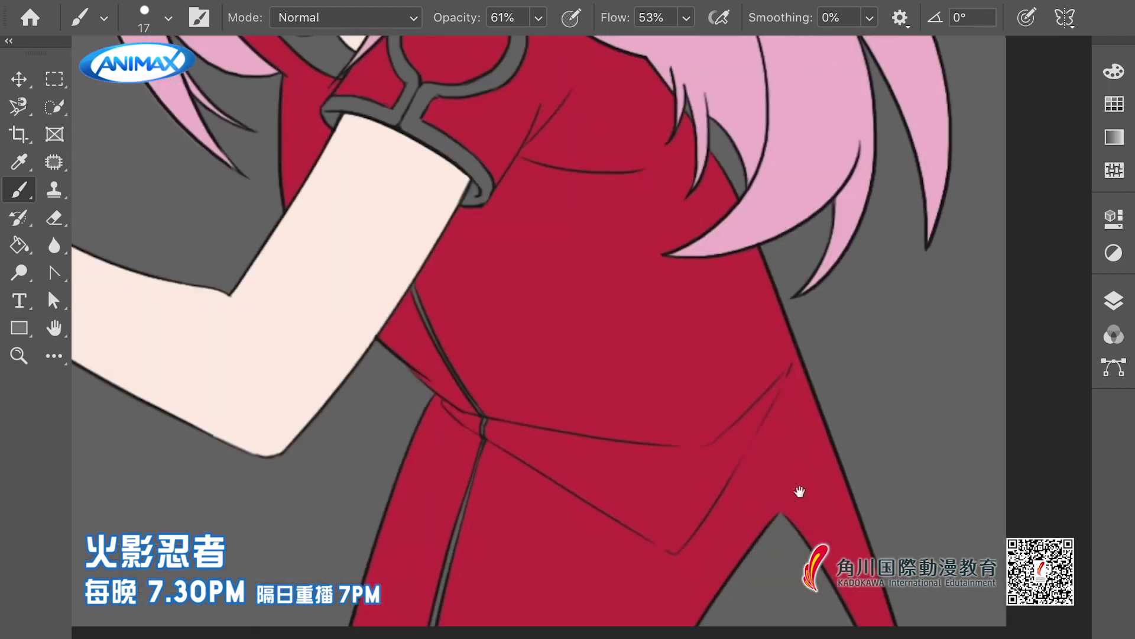
Color the headband above the bangs blue, painting into the corners around its curved emblem lines
scroll(708, 461, "down", 3)
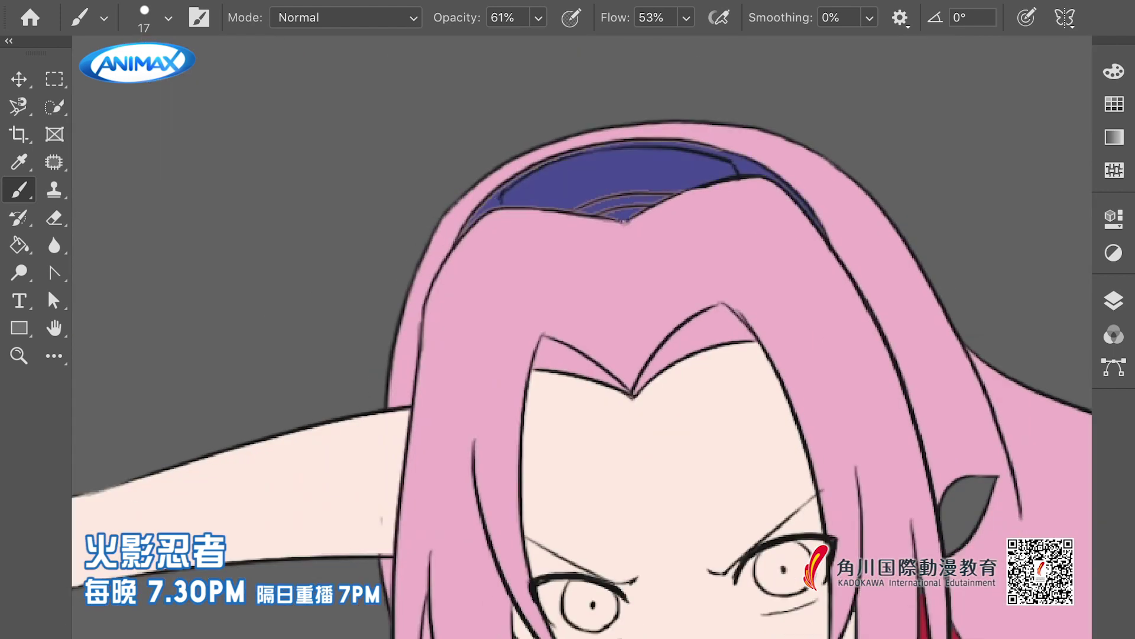
left_click_drag(668, 195, 627, 220)
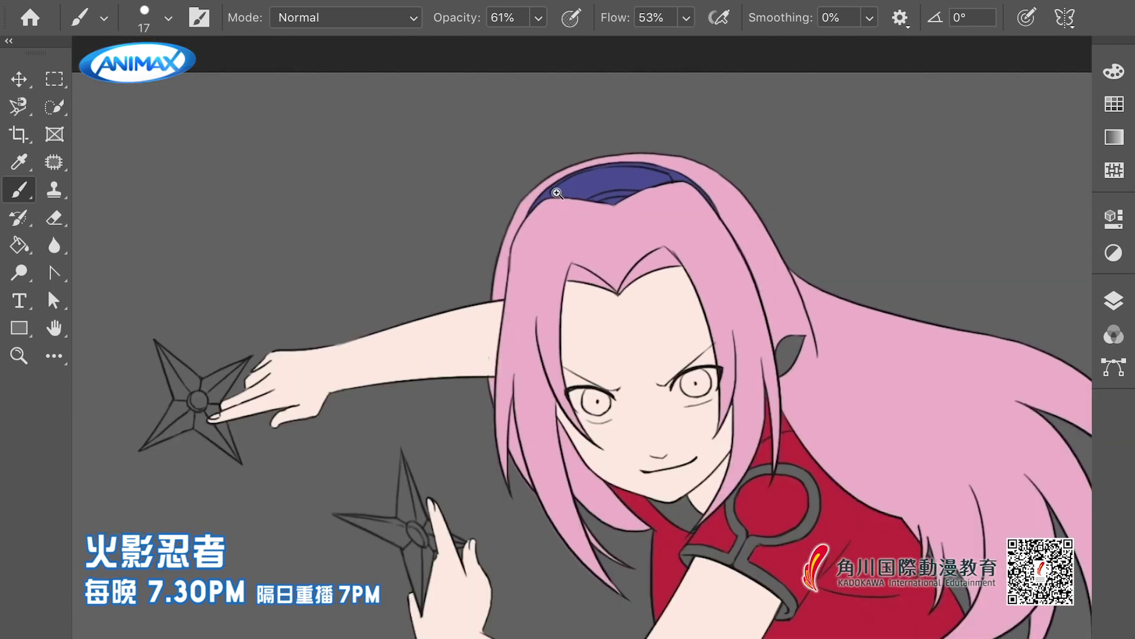
key("ctrl+minus")
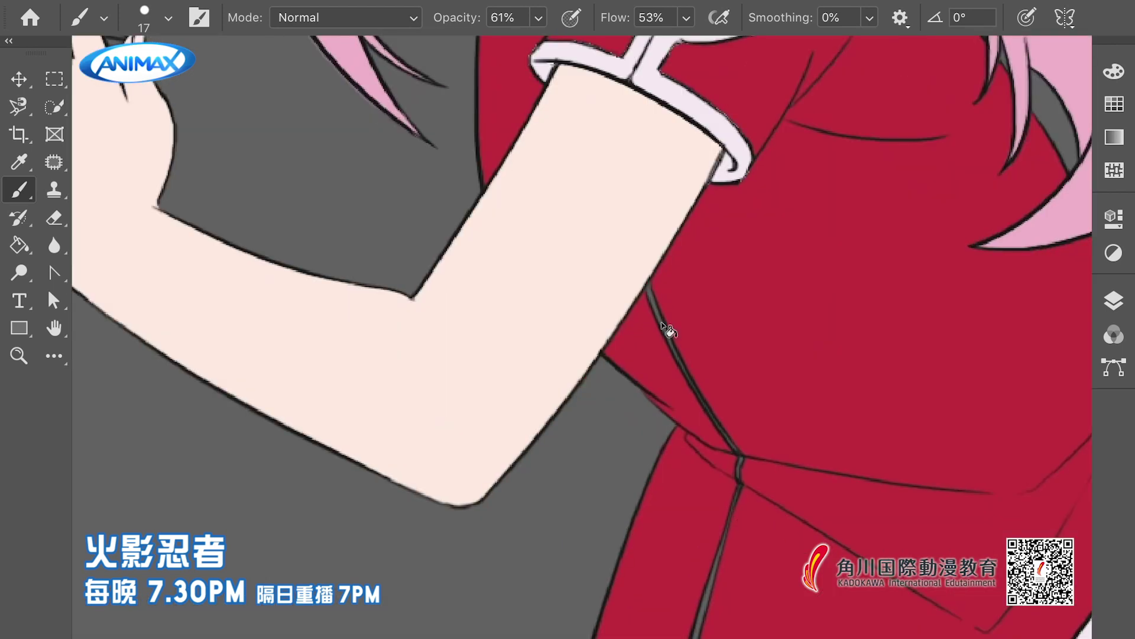
Paint the narrow trim down the dress front off-white, from beneath the arm through the waist to the hem
left_click_drag(647, 283, 732, 444)
scroll(733, 385, "down", 3)
left_click_drag(731, 374, 728, 396)
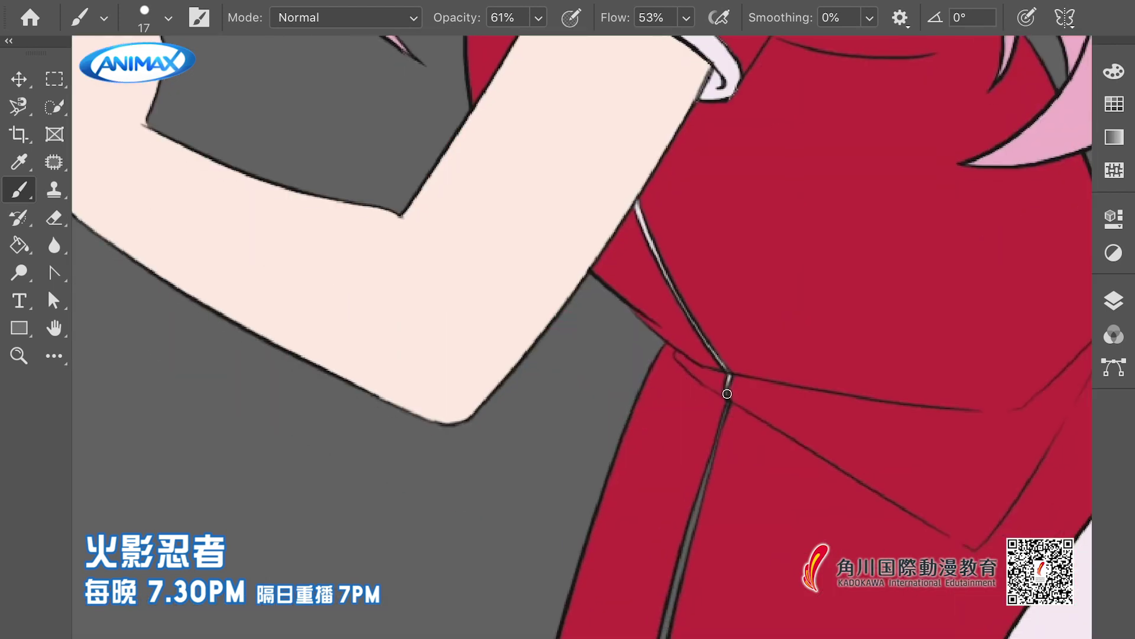
scroll(730, 355, "down", 3)
left_click_drag(729, 333, 663, 576)
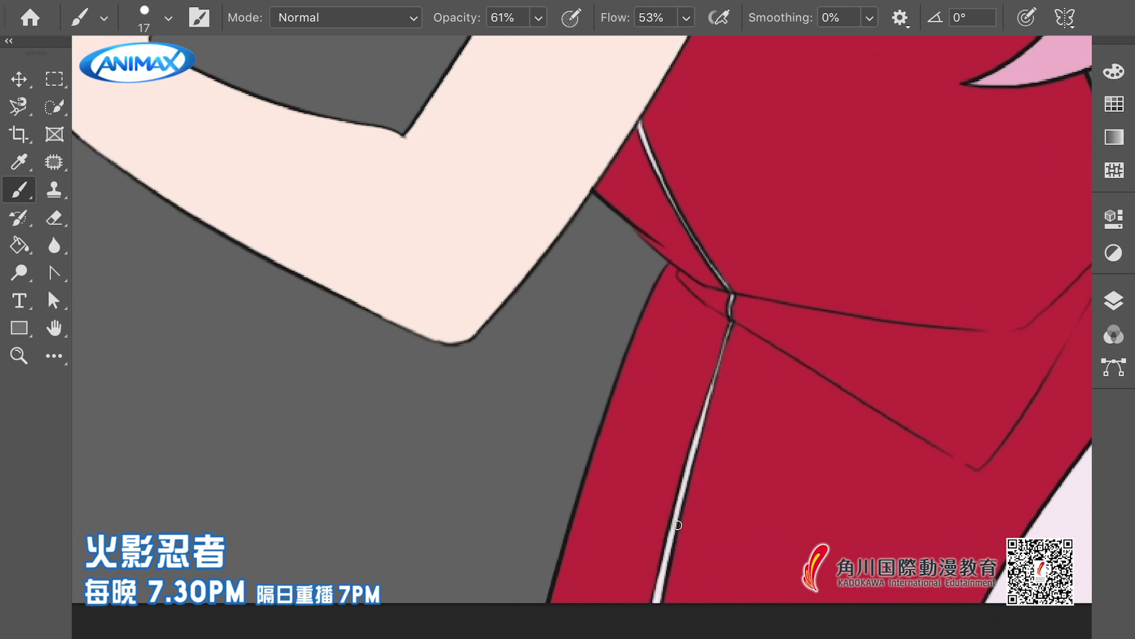
scroll(677, 525, "up", 5)
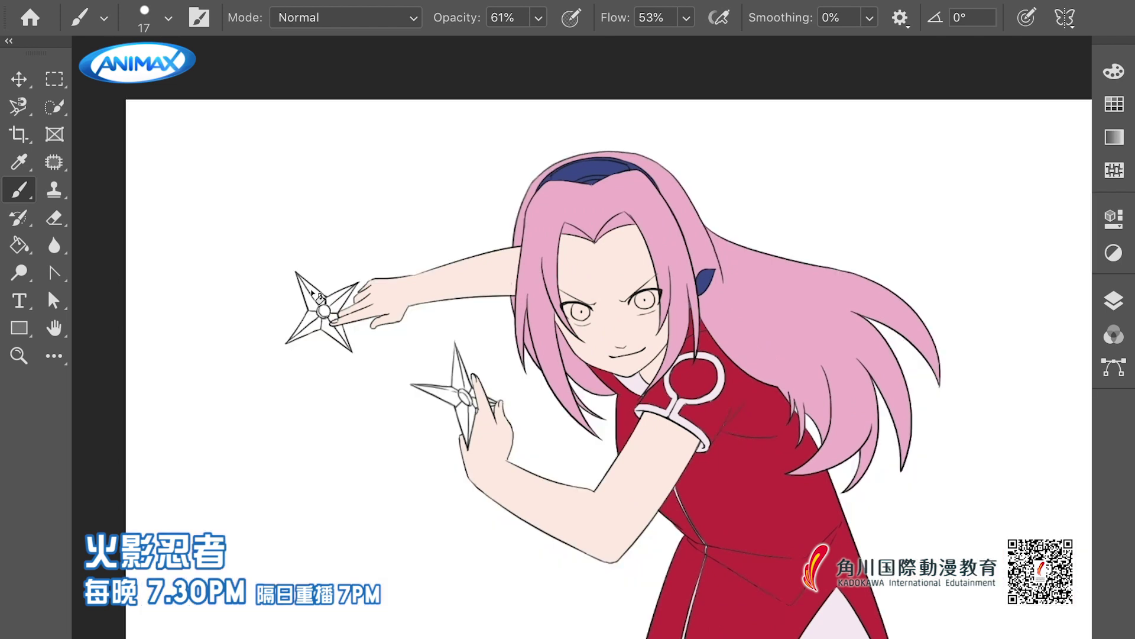
Fill the blades of both shuriken with flat dark grey
left_click_drag(301, 284, 340, 337)
scroll(319, 311, "up", 3)
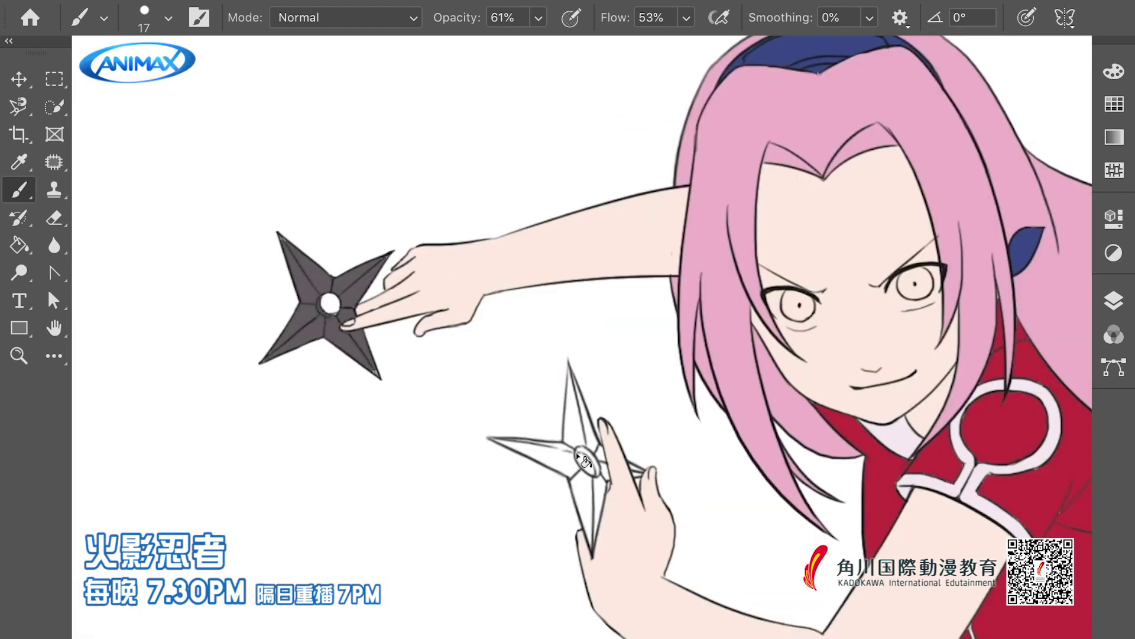
left_click(533, 448)
left_click(591, 509)
left_click(637, 473)
left_click(586, 425)
left_click(571, 387)
scroll(585, 484, "up", 1)
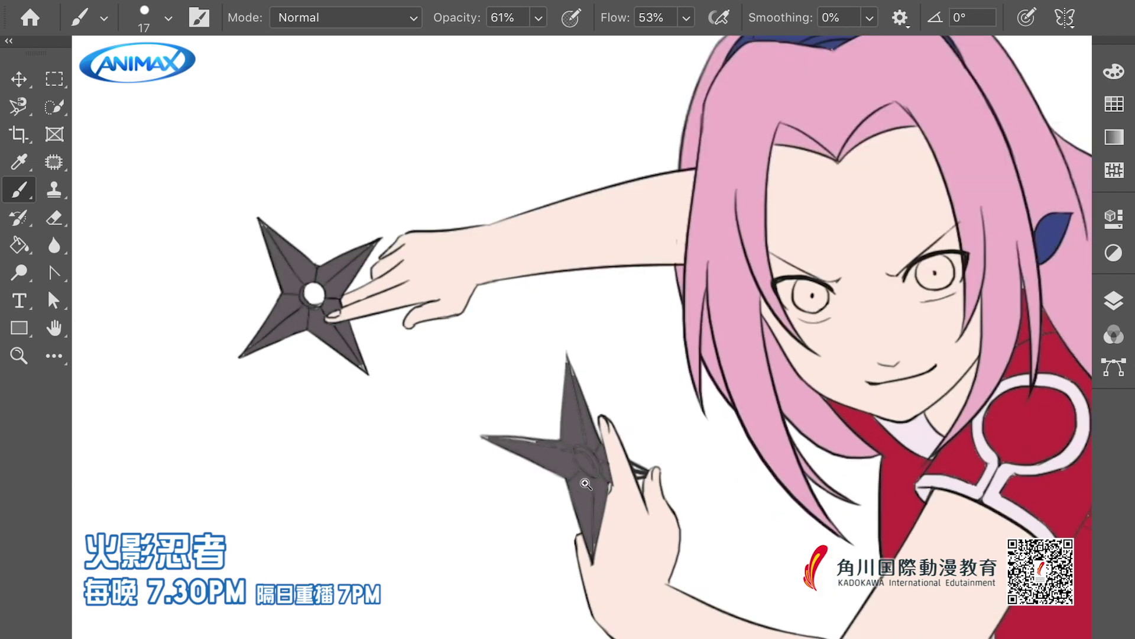
scroll(579, 384, "up", 1)
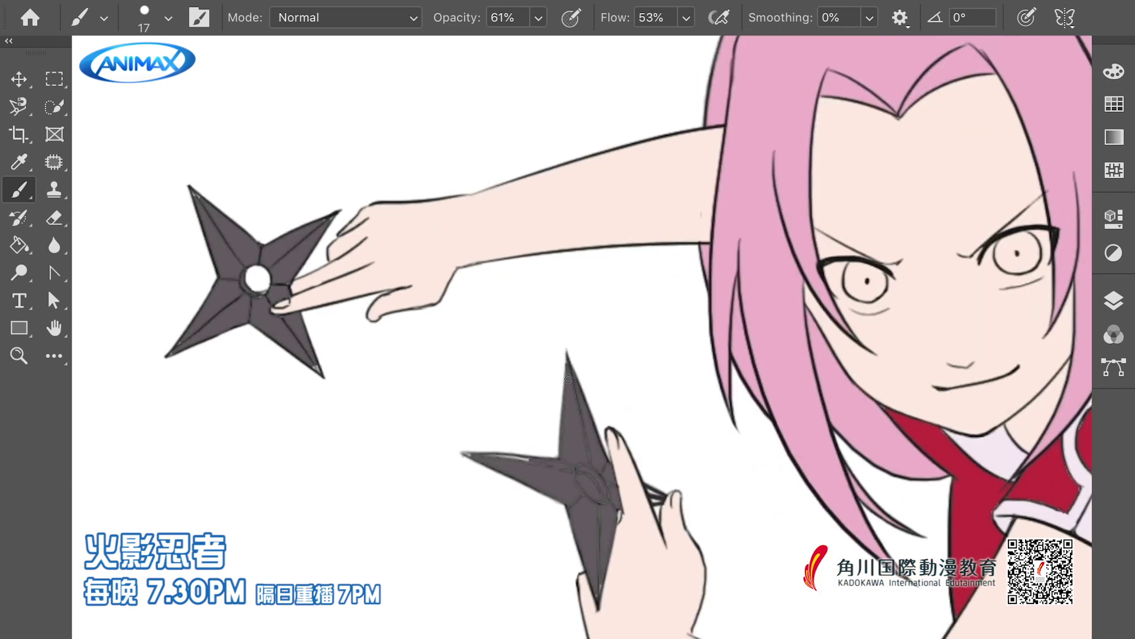
Touch up the dark grey along the edges of the lower shuriken's blades and make its center hole white
mouse_move(467, 454)
left_mouse_down()
mouse_move(593, 485)
mouse_move(606, 502)
mouse_move(588, 472)
mouse_move(601, 505)
mouse_move(617, 503)
mouse_move(599, 591)
mouse_move(588, 575)
mouse_move(596, 594)
mouse_move(596, 504)
left_mouse_up()
left_click(451, 396, "alt")
mouse_move(540, 461)
left_mouse_down()
mouse_move(568, 378)
mouse_move(578, 461)
left_mouse_up()
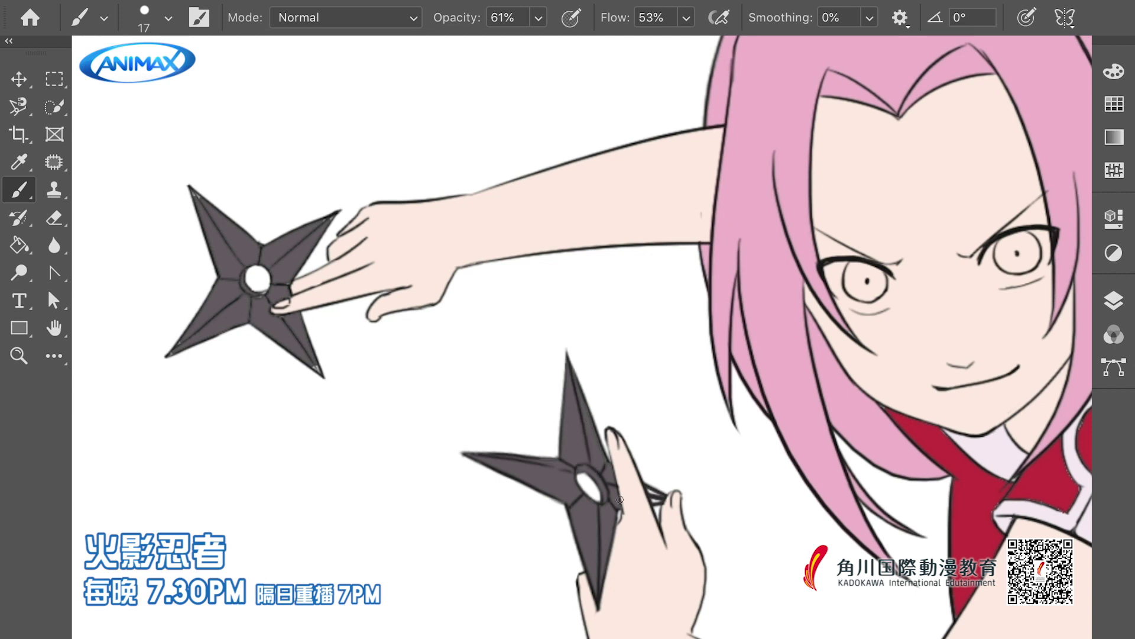
left_click_drag(569, 369, 589, 440)
left_click_drag(305, 341, 559, 435)
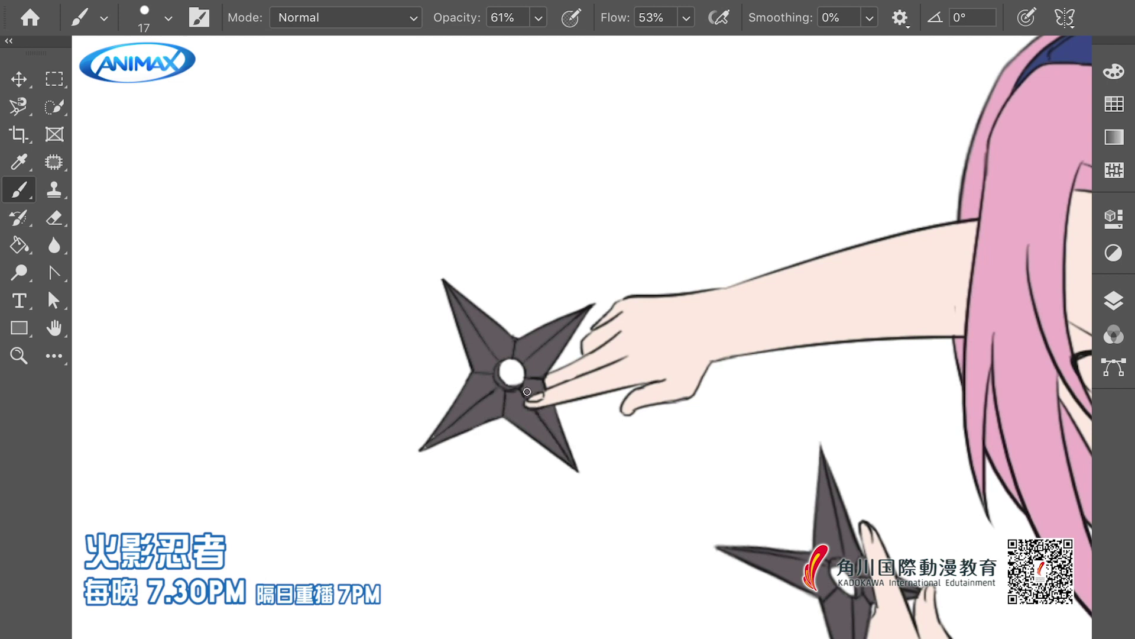
Paint the headband's metal plate light grey, keeping the blue band around it and the curved emblem lines
scroll(495, 396, "right", 8)
scroll(495, 395, "up", 2)
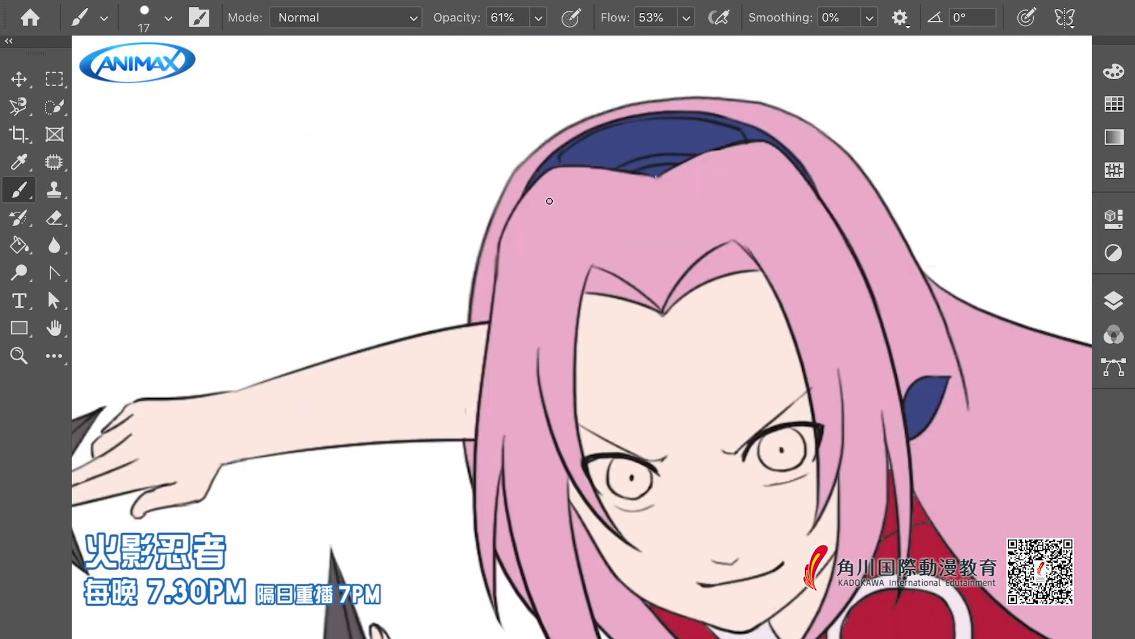
scroll(621, 123, "up", 1)
mouse_move(540, 172)
left_mouse_down()
mouse_move(632, 117)
mouse_move(789, 135)
mouse_move(799, 146)
mouse_move(697, 161)
mouse_move(676, 143)
mouse_move(617, 184)
mouse_move(553, 167)
mouse_move(654, 128)
mouse_move(711, 154)
mouse_move(685, 123)
mouse_move(640, 129)
mouse_move(718, 123)
mouse_move(717, 139)
mouse_move(793, 151)
left_mouse_up()
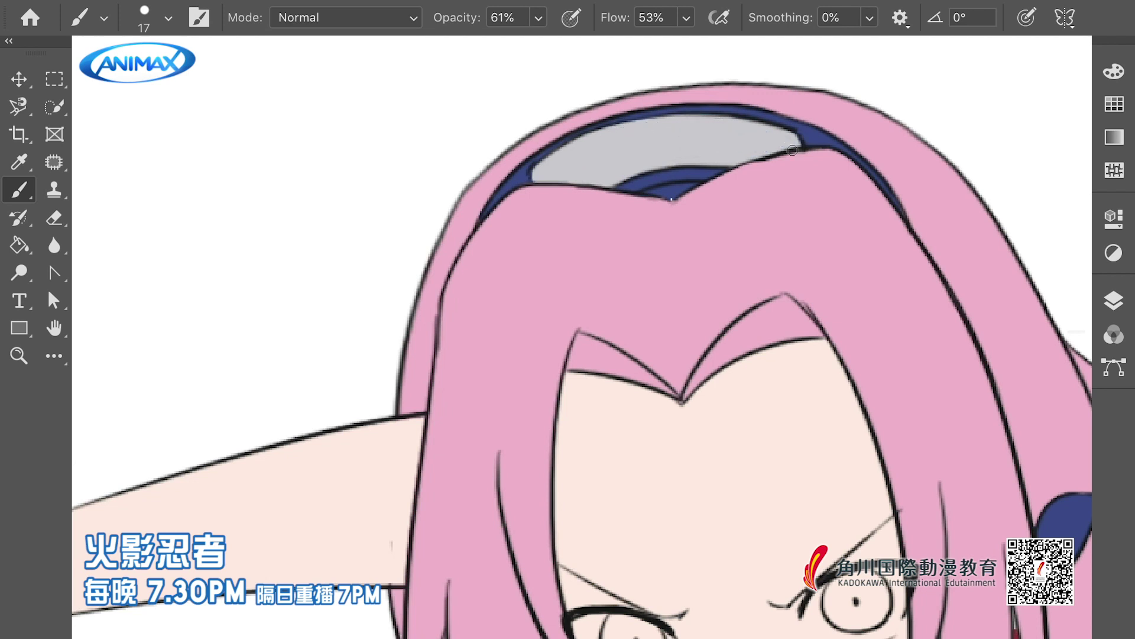
Paint the small gap between the headband's lower edge and the pointed hair parting with the hair's pink
mouse_move(645, 192)
left_mouse_down()
mouse_move(677, 191)
mouse_move(633, 194)
mouse_move(689, 186)
left_mouse_up()
left_click(667, 184, "alt")
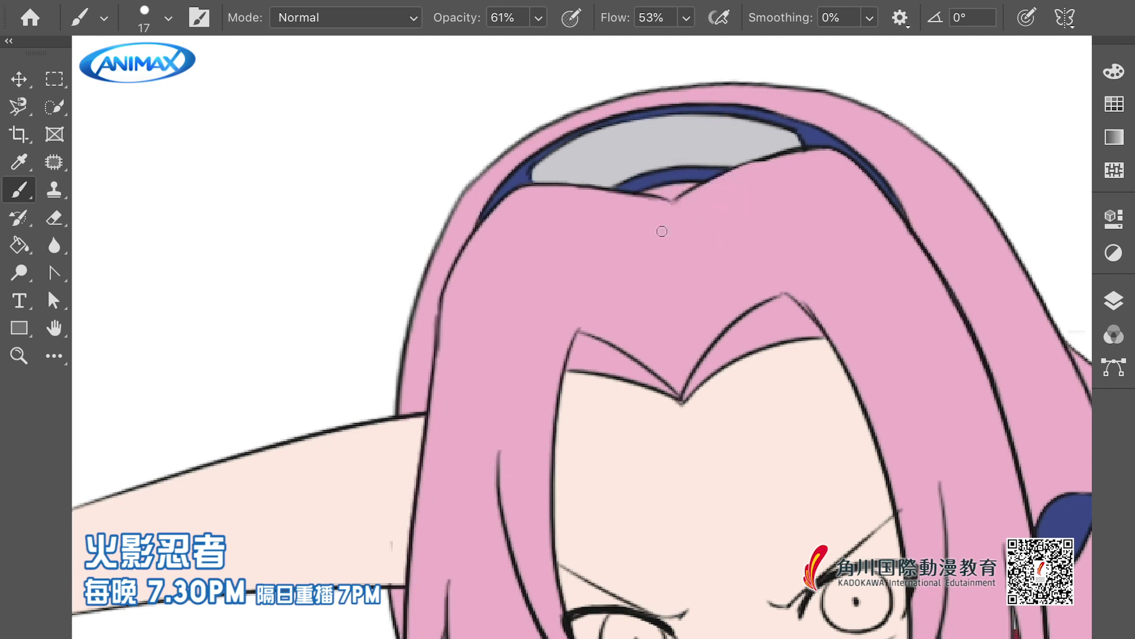
key("ctrl+0")
scroll(483, 348, "up", 5)
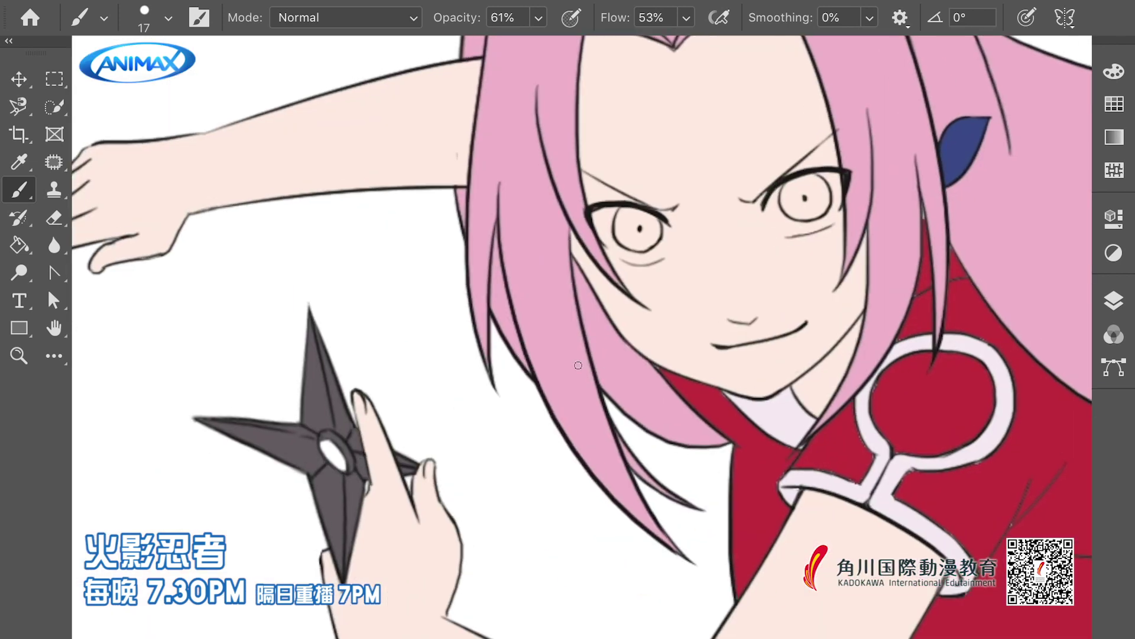
Hide the white background and check the flat colors of the face, dress and hair for unpainted gaps
key("ctrl+comma")
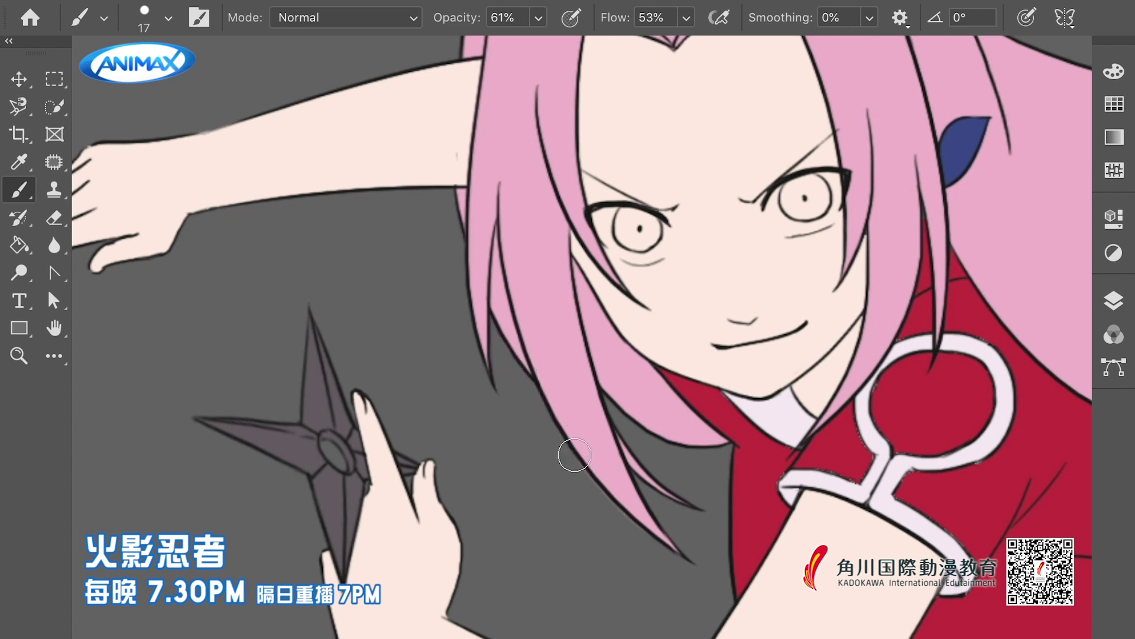
mouse_move(702, 580)
left_mouse_down()
mouse_move(732, 535)
mouse_move(803, 293)
left_mouse_up()
left_click_drag(505, 411, 615, 406)
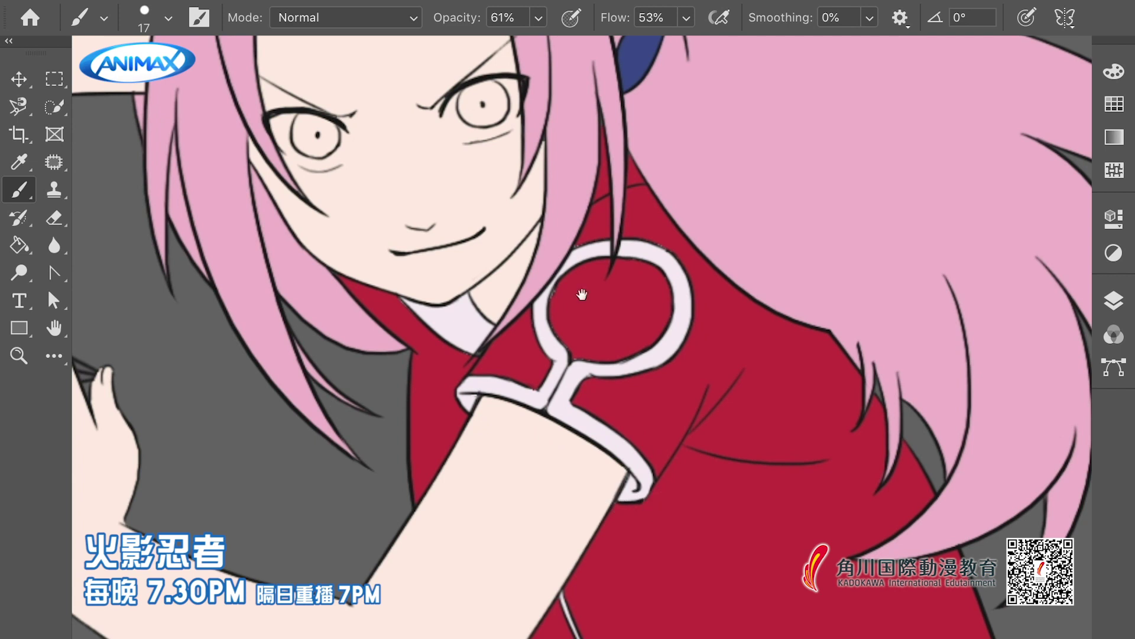
left_click_drag(582, 295, 579, 342)
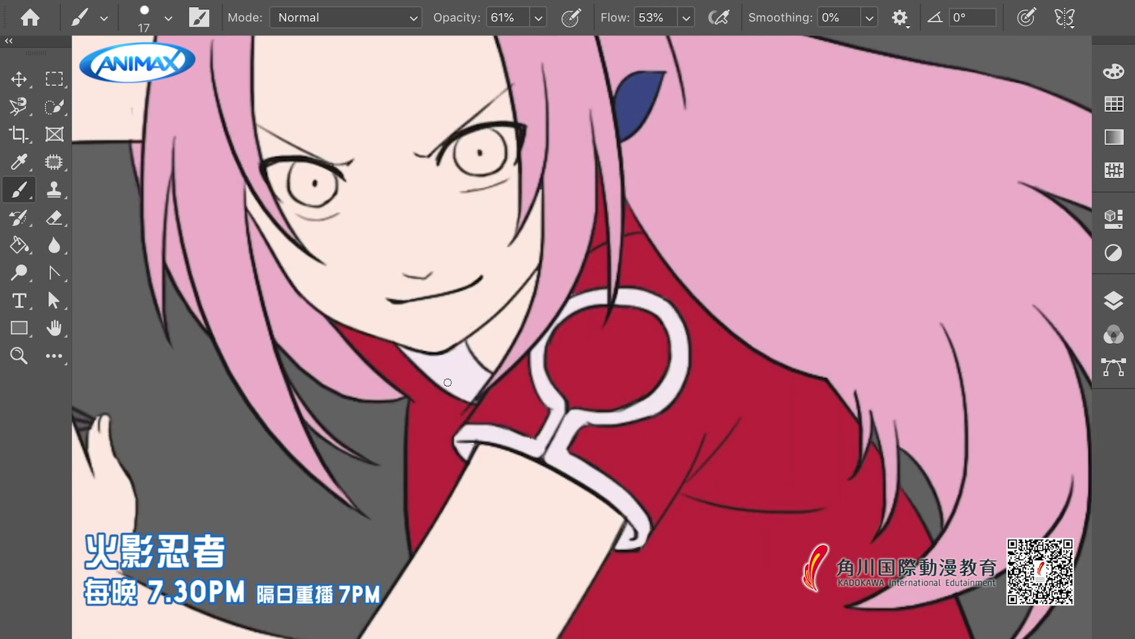
key("ctrl+0")
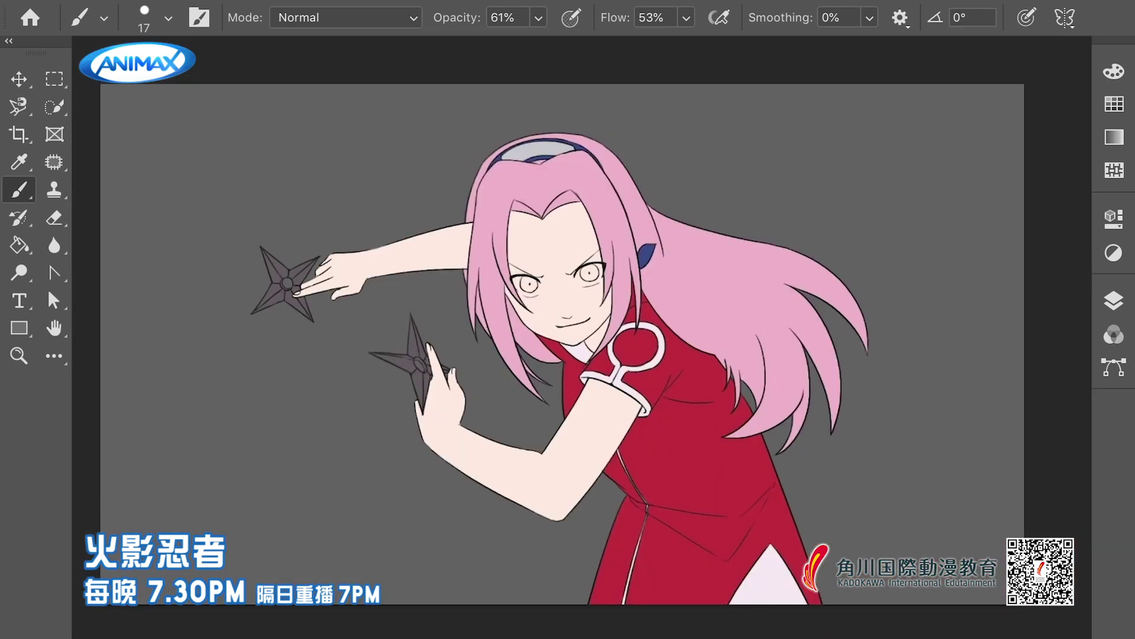
Paint the whites of both eyes around the irises, down to the lower eyelid lines
scroll(572, 267, "up", 5)
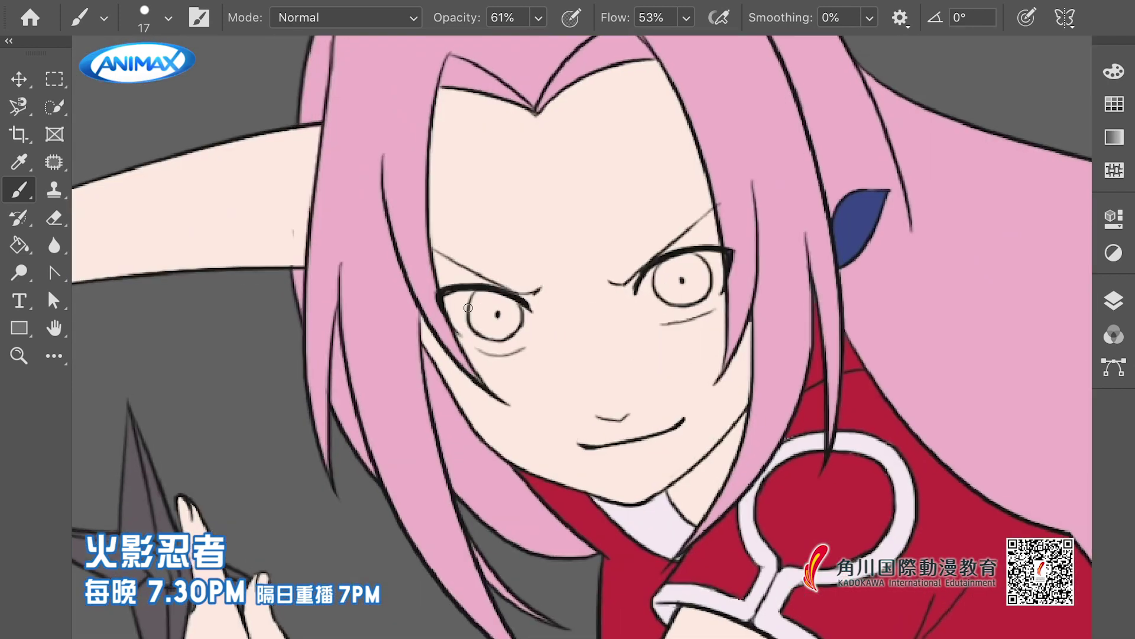
mouse_move(476, 290)
left_mouse_down()
mouse_move(468, 316)
mouse_move(518, 303)
mouse_move(498, 350)
mouse_move(482, 342)
mouse_move(530, 315)
left_mouse_up()
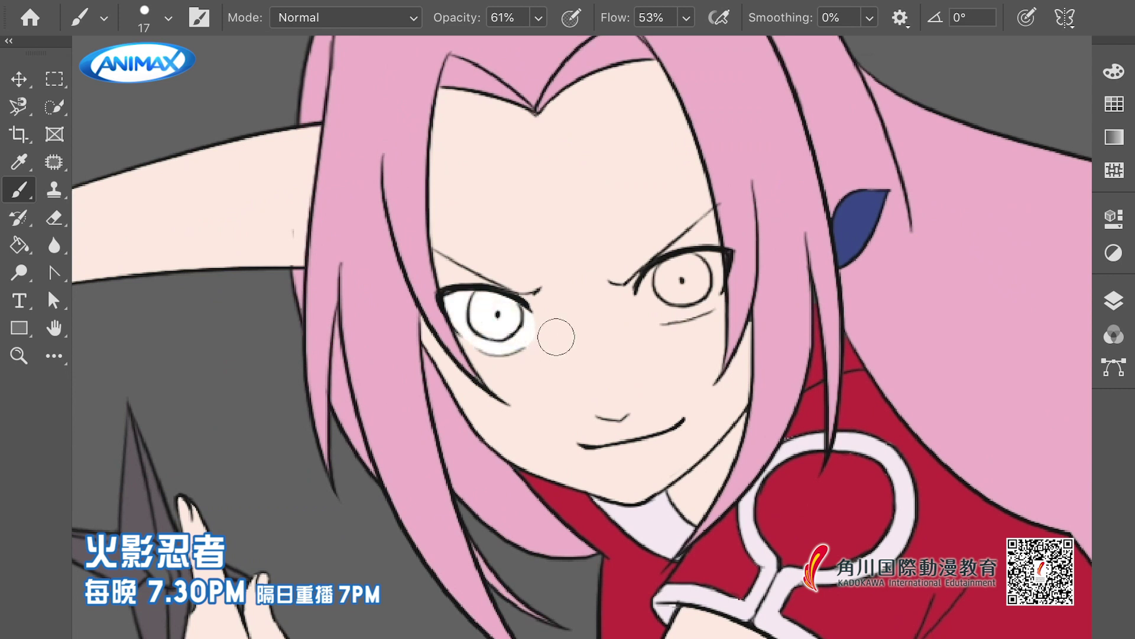
mouse_move(647, 307)
left_mouse_down()
mouse_move(709, 305)
mouse_move(689, 258)
mouse_move(654, 272)
mouse_move(701, 264)
mouse_move(701, 303)
mouse_move(680, 318)
left_mouse_up()
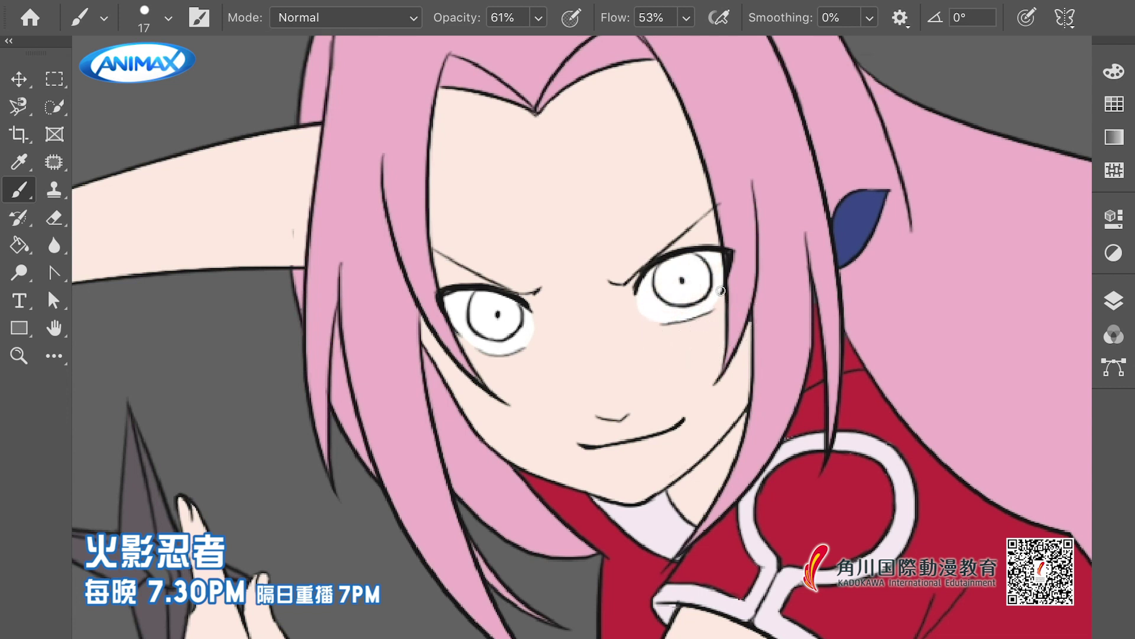
Fill both irises with flat mint green and show the white background again
scroll(654, 288, "down", 1)
scroll(654, 288, "down", 3)
left_click_drag(568, 305, 578, 310)
left_click_drag(668, 284, 680, 293)
scroll(561, 275, "down", 1)
scroll(561, 275, "up", 2)
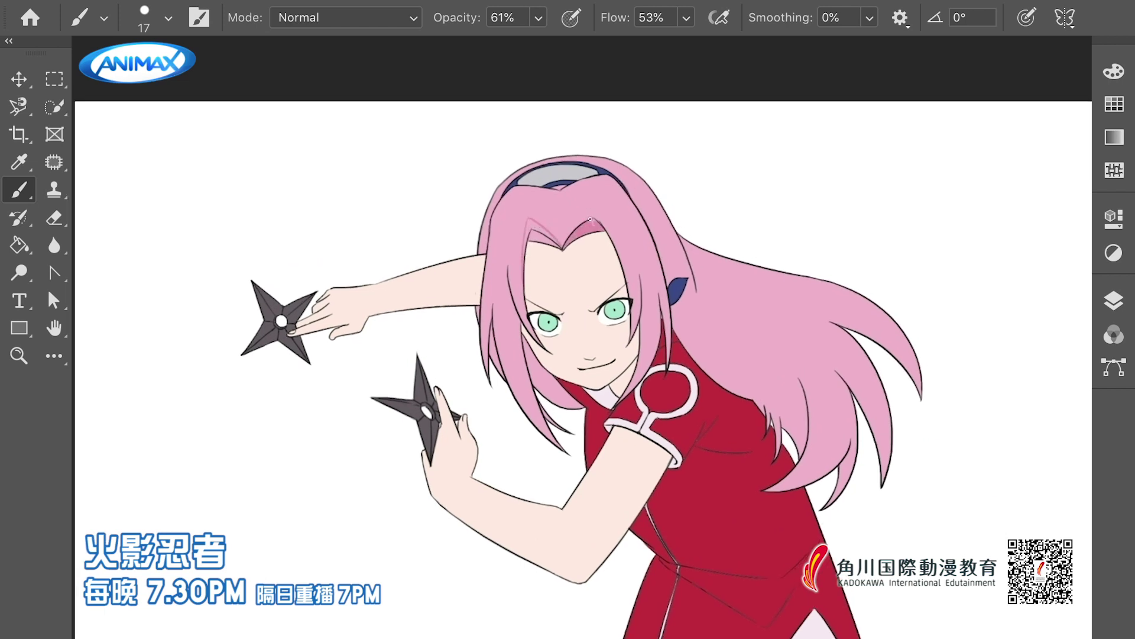
Shade the parted fringe above the forehead with darker pink along its pointed edges
scroll(590, 218, "up", 3)
left_click_drag(530, 204, 519, 281)
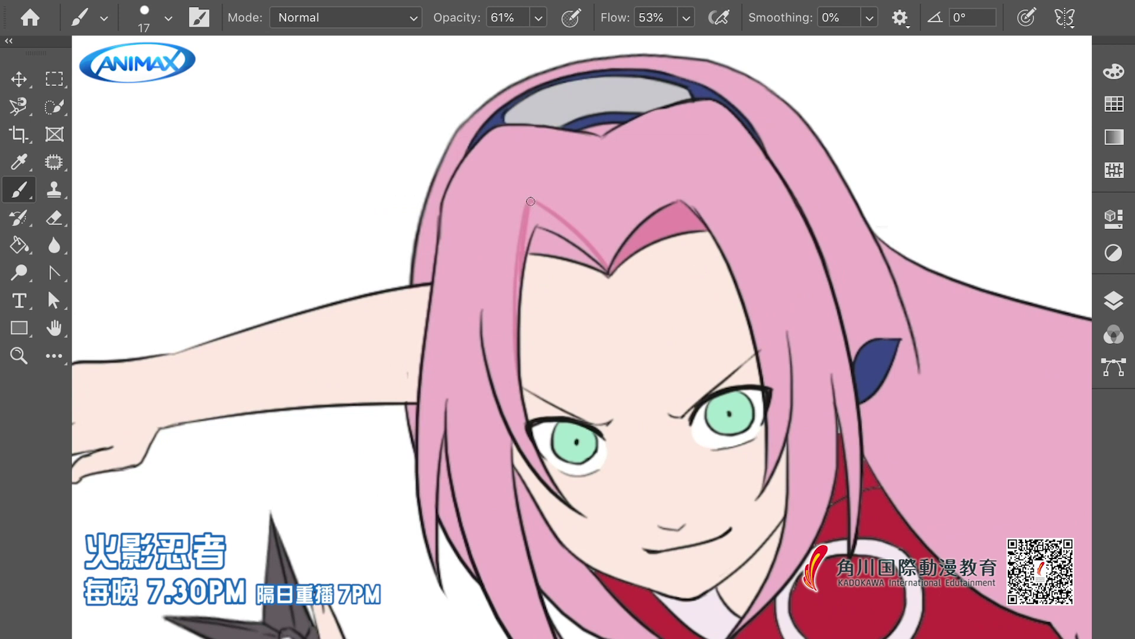
mouse_move(531, 204)
left_mouse_down()
mouse_move(585, 249)
mouse_move(565, 228)
mouse_move(578, 237)
left_mouse_up()
Paint a long darker pink shadow down the front lock beside the throwing arm, from the cheek to its tip
scroll(596, 275, "down", 5)
left_click_drag(488, 314, 471, 195)
left_click_drag(500, 357, 466, 185)
left_click_drag(485, 277, 520, 393)
left_click_drag(473, 254, 559, 488)
left_click_drag(455, 142, 530, 445)
left_click_drag(490, 340, 520, 432)
left_click_drag(463, 259, 538, 467)
mouse_move(468, 235)
left_mouse_down()
mouse_move(496, 377)
mouse_move(535, 467)
left_mouse_up()
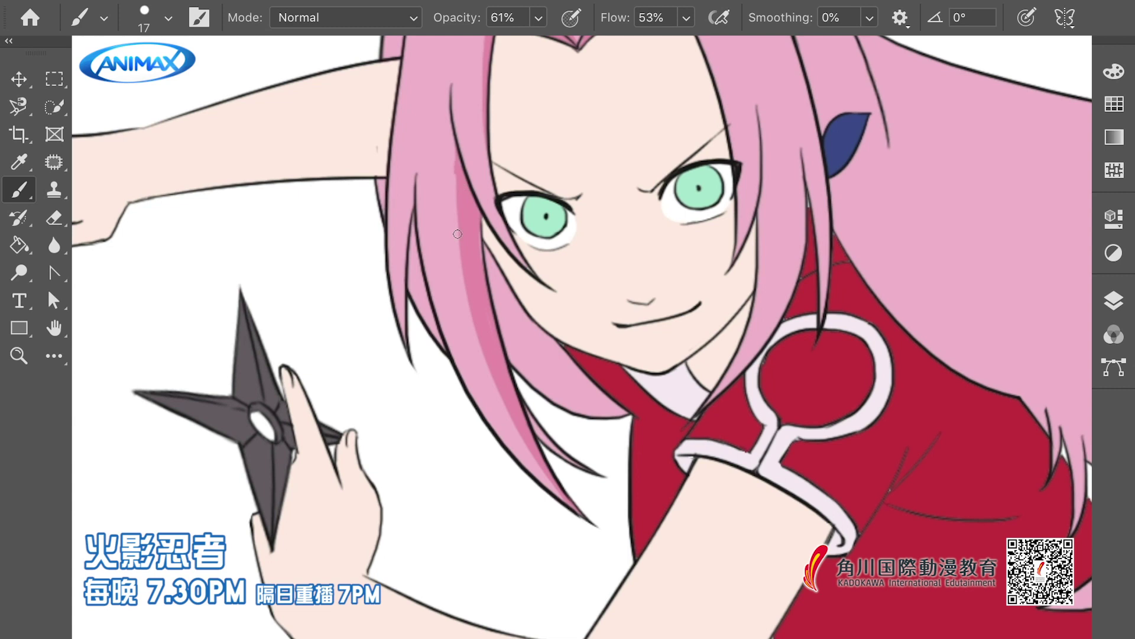
left_click_drag(530, 414, 583, 467)
Shade the hair behind the cheek and the outer strands on the throwing-arm side with darker pink
key("ctrl+minus")
mouse_move(509, 325)
left_mouse_down()
mouse_move(576, 405)
mouse_move(521, 337)
mouse_move(527, 365)
mouse_move(598, 414)
left_mouse_up()
scroll(568, 384, "down", 3)
scroll(567, 384, "up", 2)
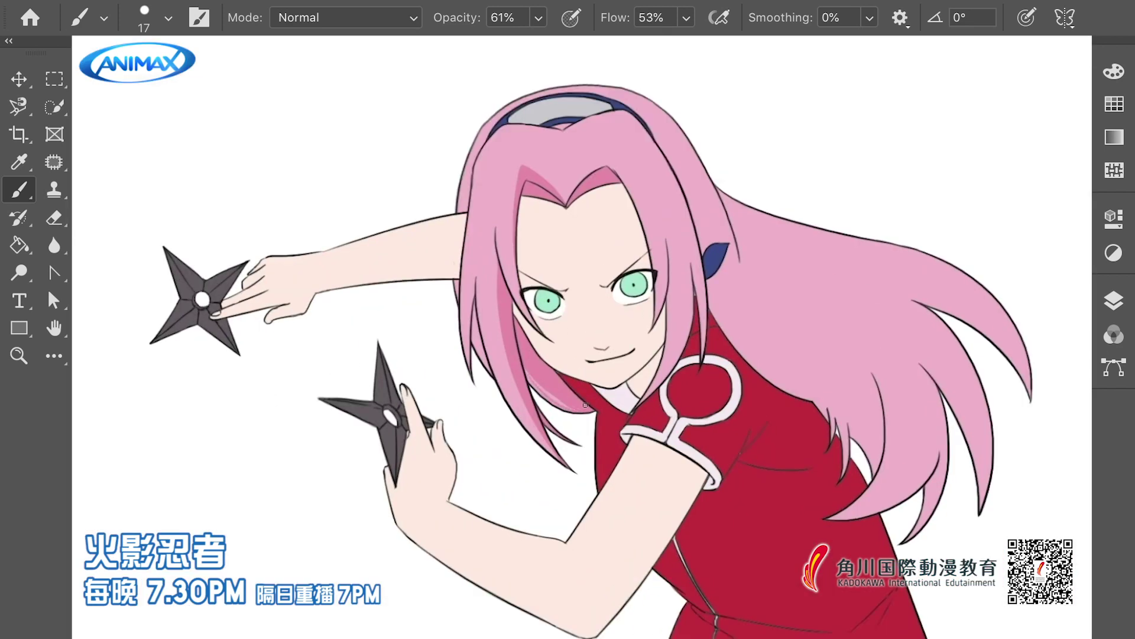
mouse_move(537, 404)
left_mouse_down()
mouse_move(597, 426)
mouse_move(537, 383)
left_mouse_up()
mouse_move(472, 312)
left_mouse_down()
mouse_move(486, 359)
mouse_move(473, 276)
left_mouse_up()
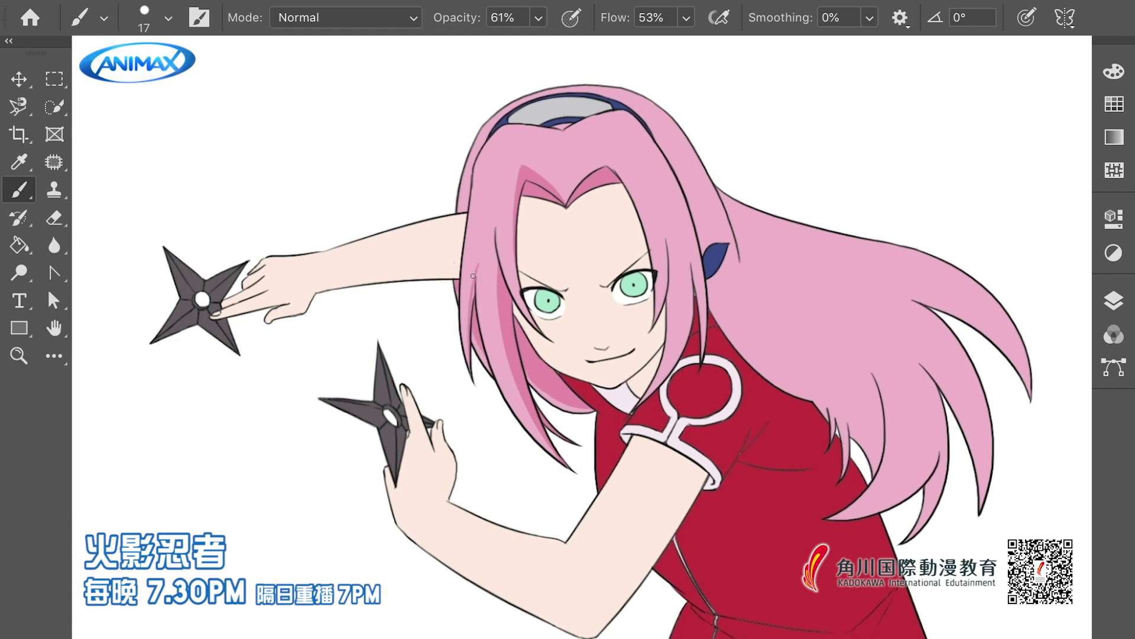
mouse_move(476, 358)
left_mouse_down()
mouse_move(473, 274)
mouse_move(488, 261)
left_mouse_up()
Shade the front lock on the dress-sleeve side of the face with darker pink, redoing strokes that miss
scroll(593, 165, "right", 3)
scroll(594, 165, "up", 1)
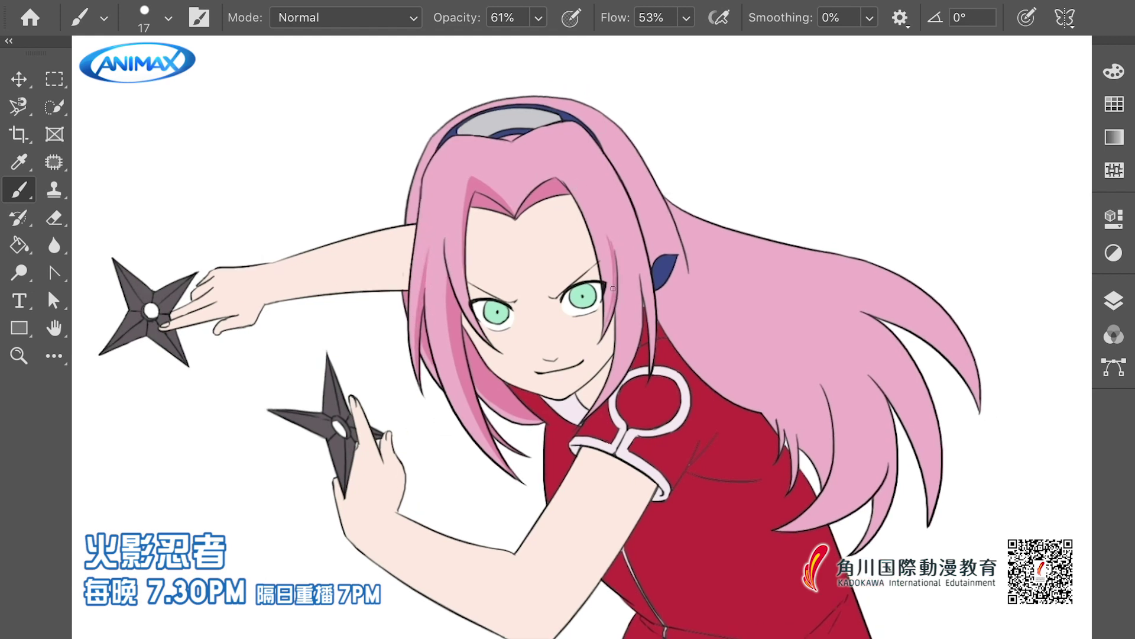
left_click_drag(605, 232, 609, 319)
key("ctrl+z")
left_click_drag(624, 384, 616, 283)
scroll(621, 274, "up", 2)
key("ctrl+z")
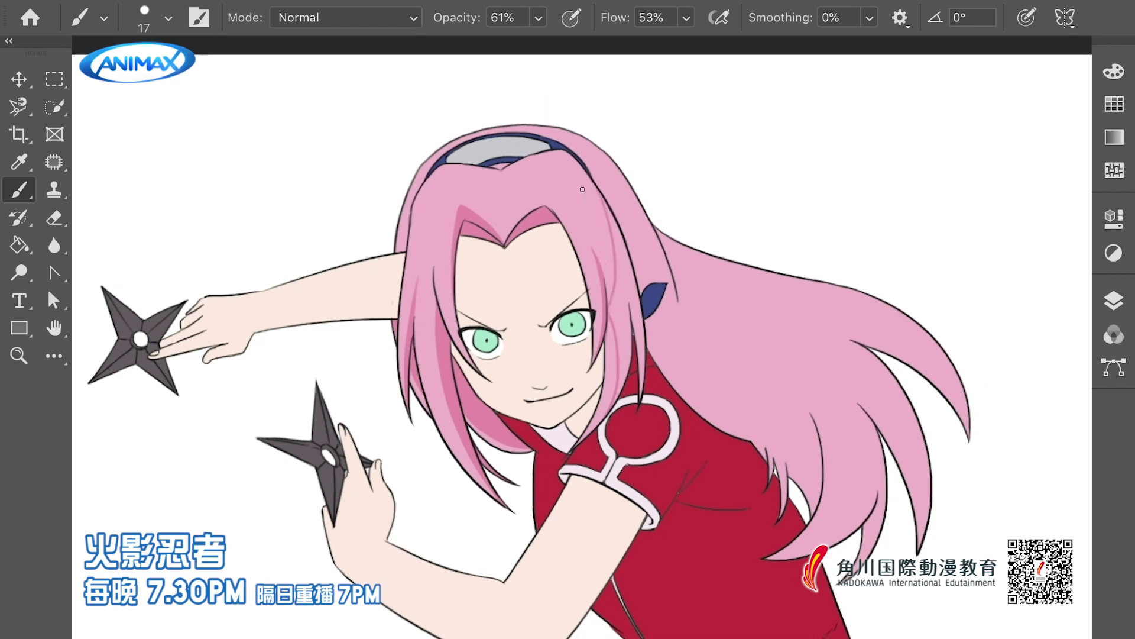
left_click_drag(610, 283, 617, 324)
left_click_drag(603, 200, 638, 355)
left_click_drag(636, 279, 642, 394)
left_click_drag(621, 313, 624, 353)
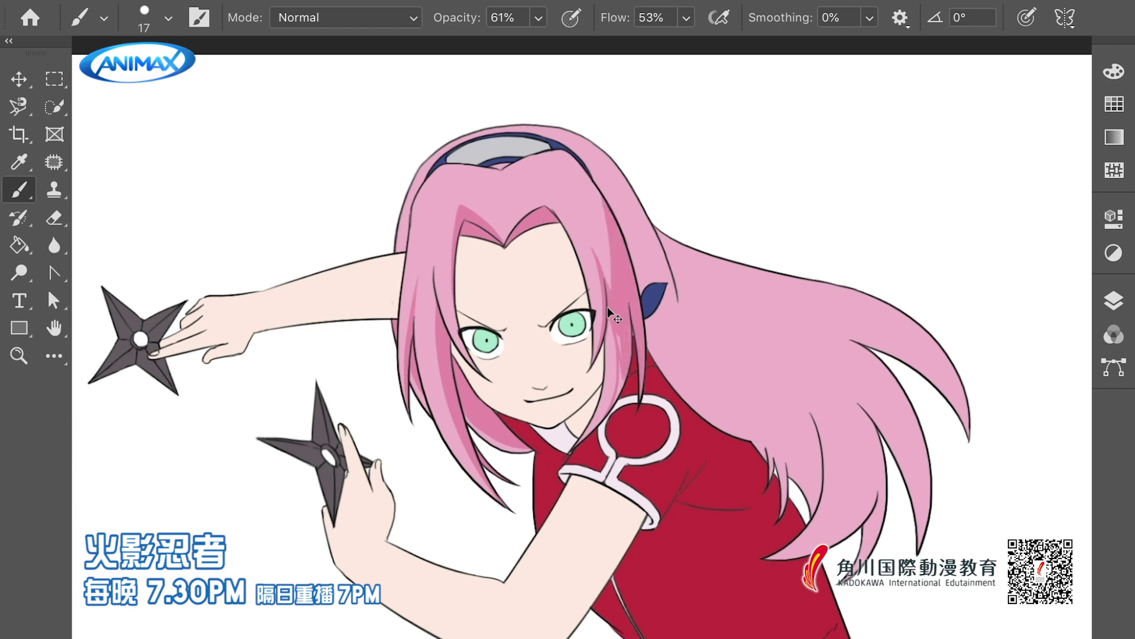
Paint darker pink pointed shadows on the hair behind the headband, down to the blue knot
key("ctrl+minus")
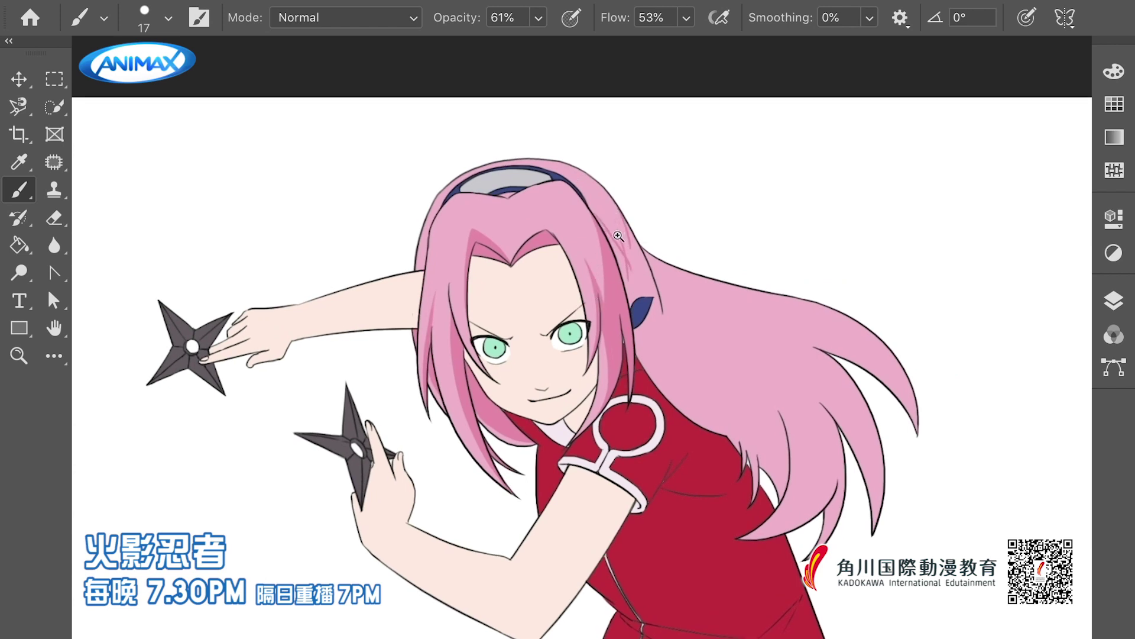
left_click_drag(625, 238, 637, 298)
left_click_drag(612, 220, 645, 313)
left_click_drag(649, 267, 660, 320)
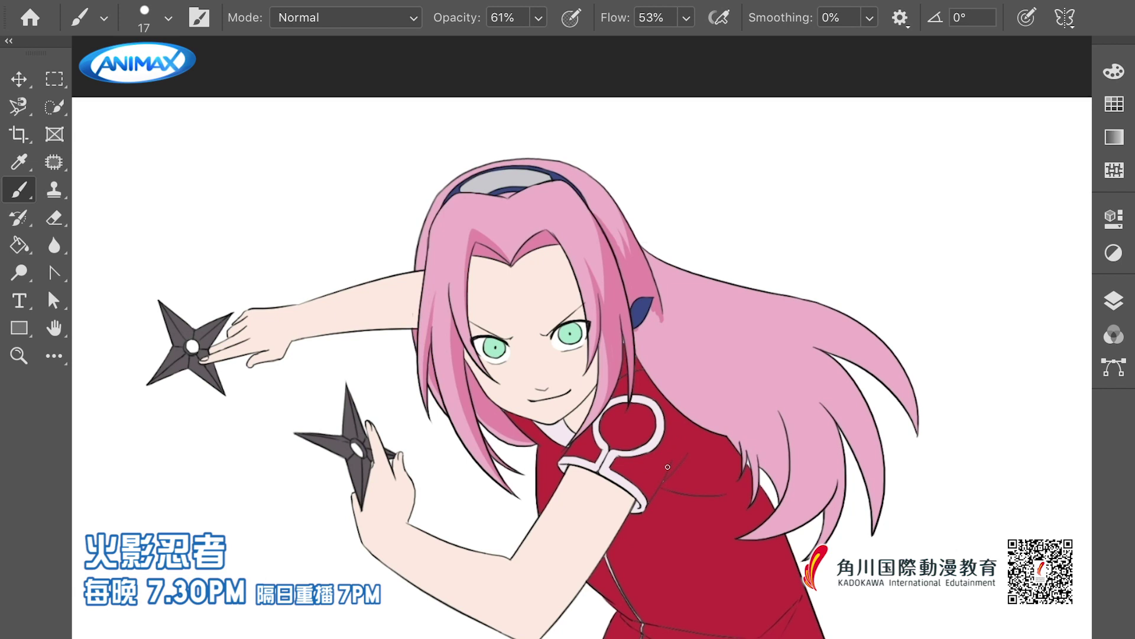
Outline shadow shapes in darker pink across the flowing back hair, from the neck toward the strands over the back
scroll(623, 522, "down", 3)
scroll(623, 523, "right", 1)
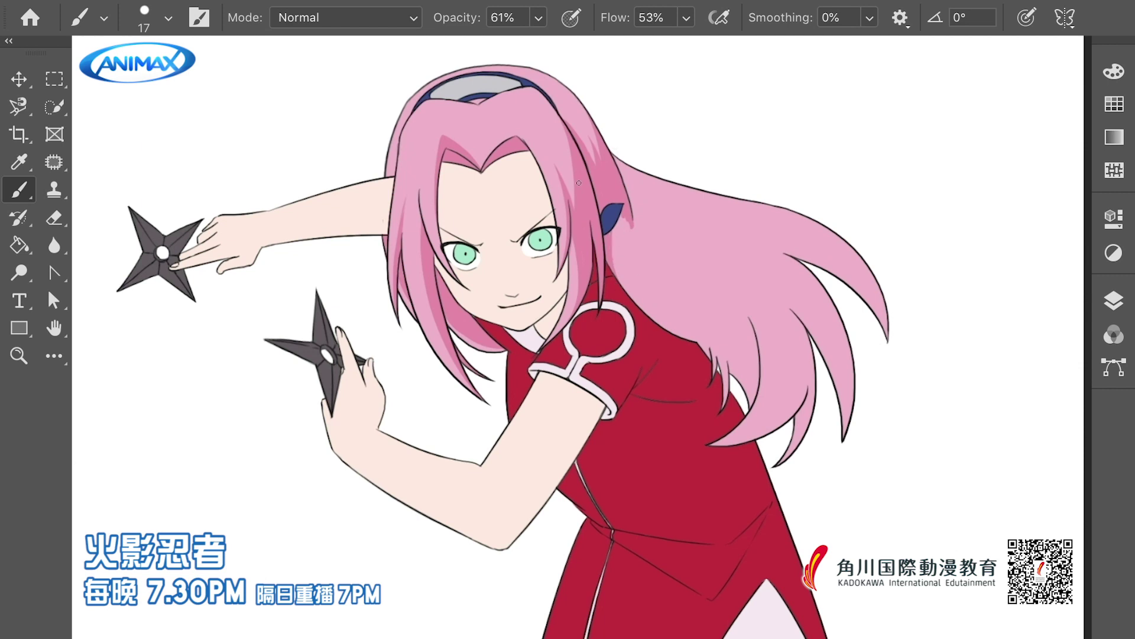
left_click_drag(658, 282, 722, 351)
left_click_drag(702, 306, 757, 379)
mouse_move(647, 267)
left_mouse_down()
mouse_move(692, 294)
mouse_move(717, 341)
left_mouse_up()
scroll(678, 241, "right", 1)
scroll(678, 241, "up", 1)
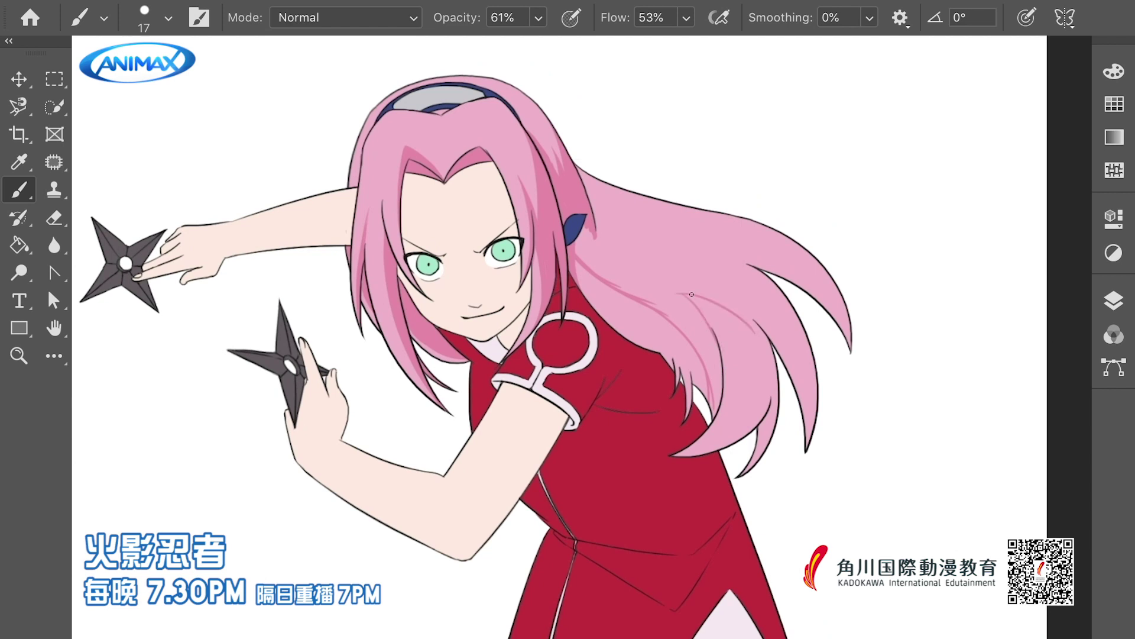
Outline the shadows in the lower hair tips and fill the flowing hair's shadow areas with darker pink
scroll(734, 319, "down", 1)
mouse_move(749, 333)
left_mouse_down()
mouse_move(746, 383)
mouse_move(755, 342)
left_mouse_up()
left_click_drag(767, 392, 738, 451)
mouse_move(759, 335)
left_mouse_down()
mouse_move(769, 408)
mouse_move(763, 313)
mouse_move(769, 397)
left_mouse_up()
scroll(746, 274, "up", 1)
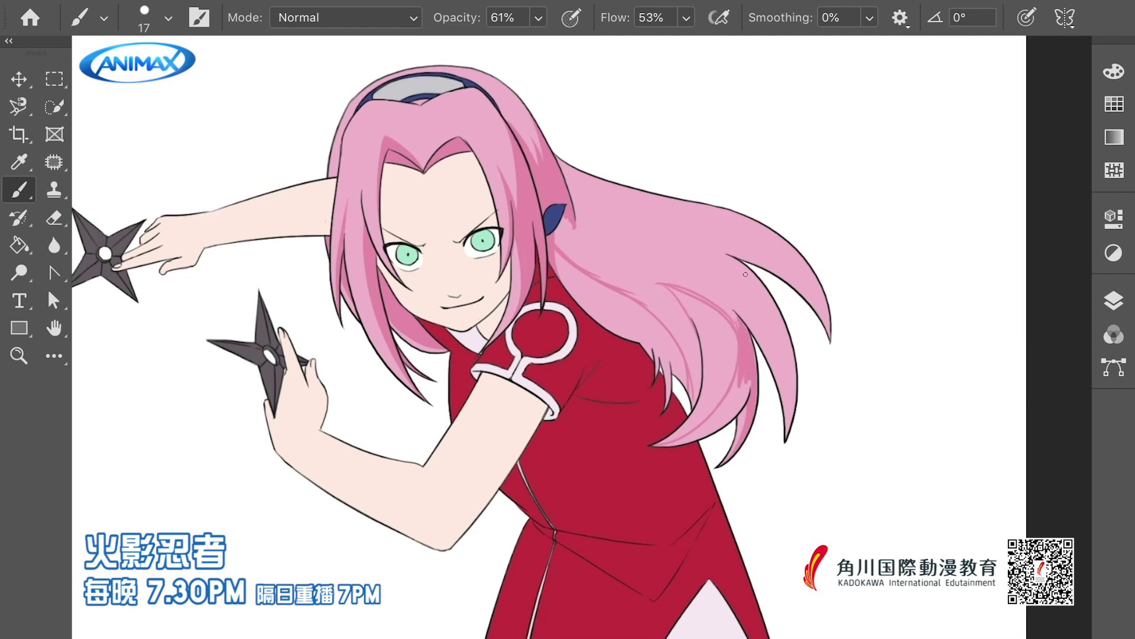
mouse_move(724, 217)
left_mouse_down()
mouse_move(766, 263)
mouse_move(789, 355)
mouse_move(800, 222)
mouse_move(750, 390)
mouse_move(696, 449)
left_mouse_up()
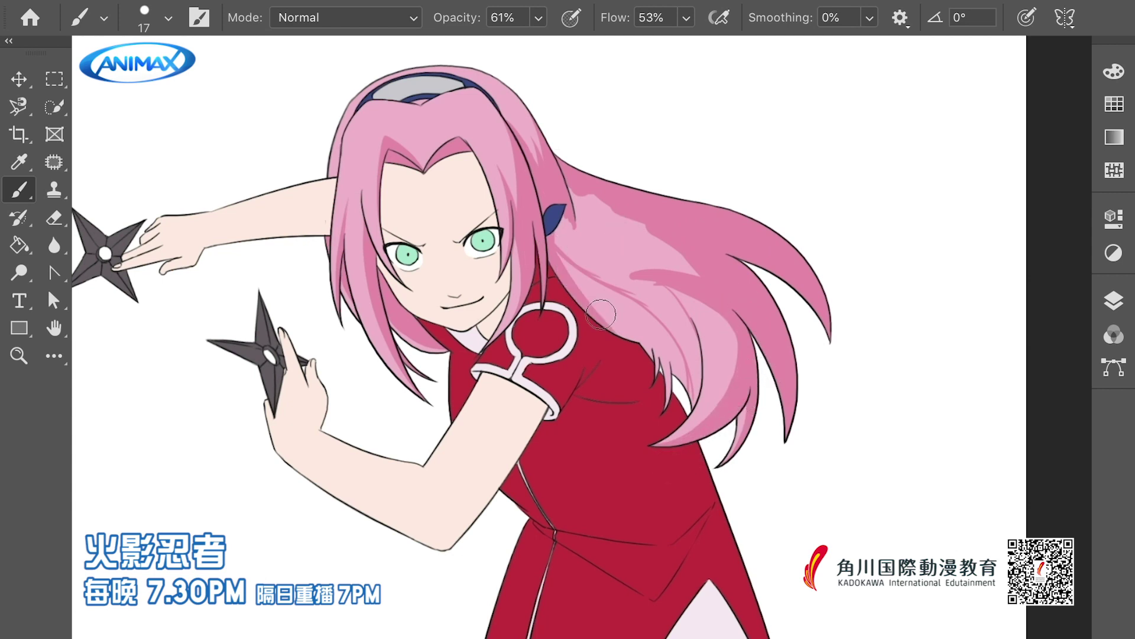
mouse_move(634, 340)
left_mouse_down()
mouse_move(612, 268)
mouse_move(700, 268)
mouse_move(630, 270)
mouse_move(584, 210)
mouse_move(614, 278)
mouse_move(633, 289)
mouse_move(585, 257)
mouse_move(631, 267)
mouse_move(688, 330)
mouse_move(675, 288)
mouse_move(651, 284)
mouse_move(685, 314)
mouse_move(662, 323)
mouse_move(687, 348)
mouse_move(695, 384)
mouse_move(681, 323)
mouse_move(641, 276)
mouse_move(669, 328)
mouse_move(578, 263)
mouse_move(650, 335)
mouse_move(650, 353)
mouse_move(638, 323)
mouse_move(658, 349)
mouse_move(625, 326)
mouse_move(658, 360)
left_mouse_up()
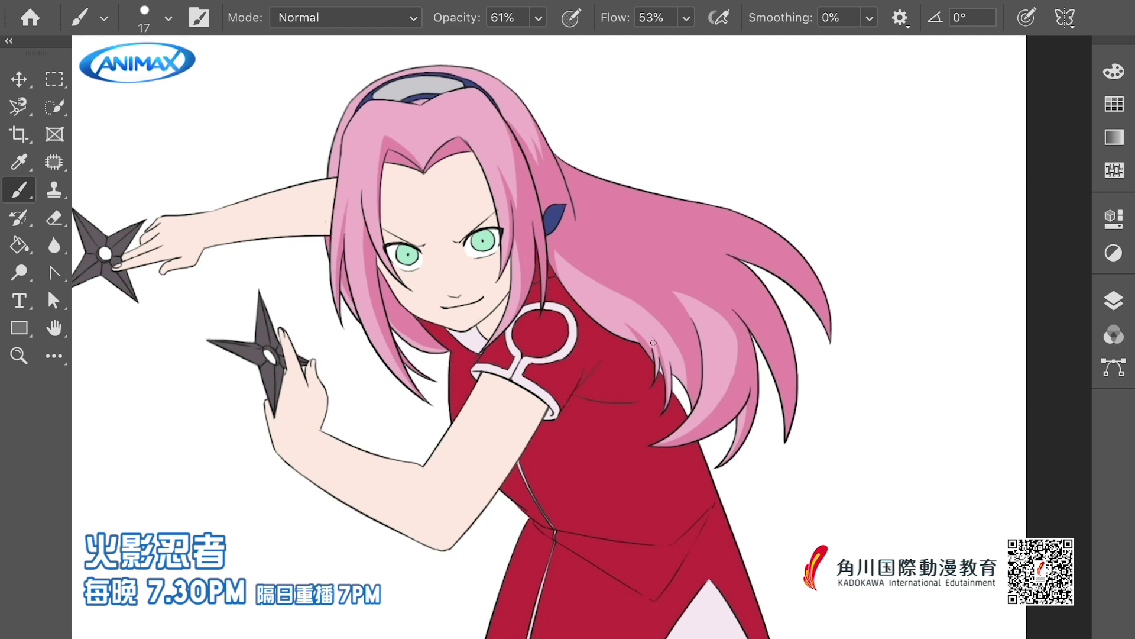
Shade the back hair's outer edge between the headband and the outstretched arm with darker pink
scroll(654, 342, "down", 1)
left_click_drag(411, 203, 404, 222)
left_click_drag(421, 171, 408, 216)
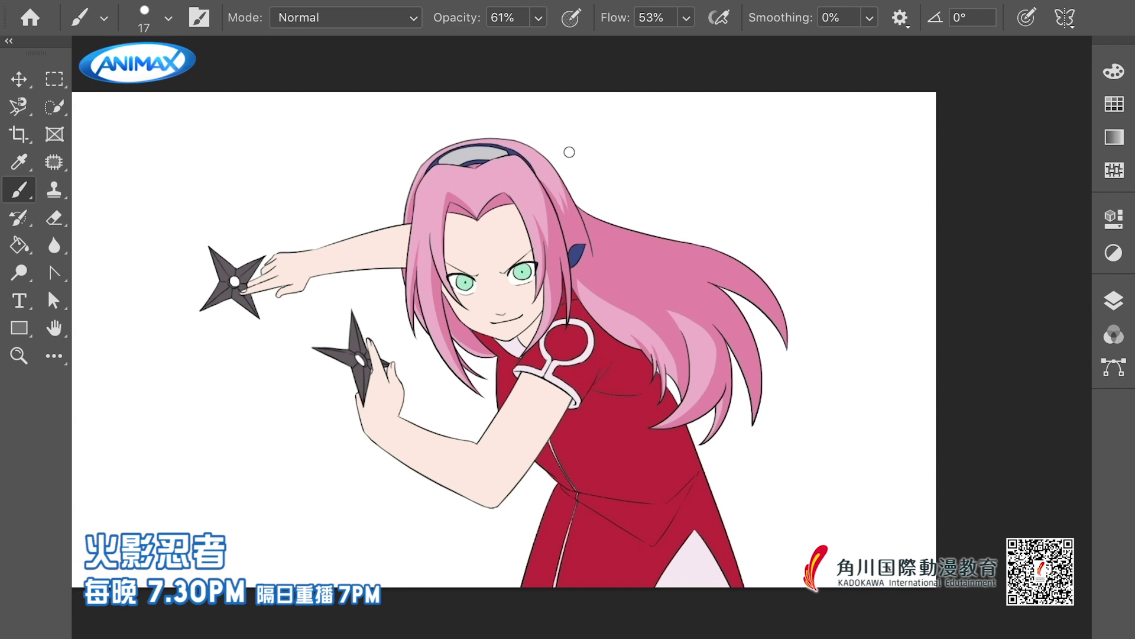
Paint the lit facets of both shuriken's blades light grey, leaving the opposite facets dark
scroll(217, 311, "up", 2)
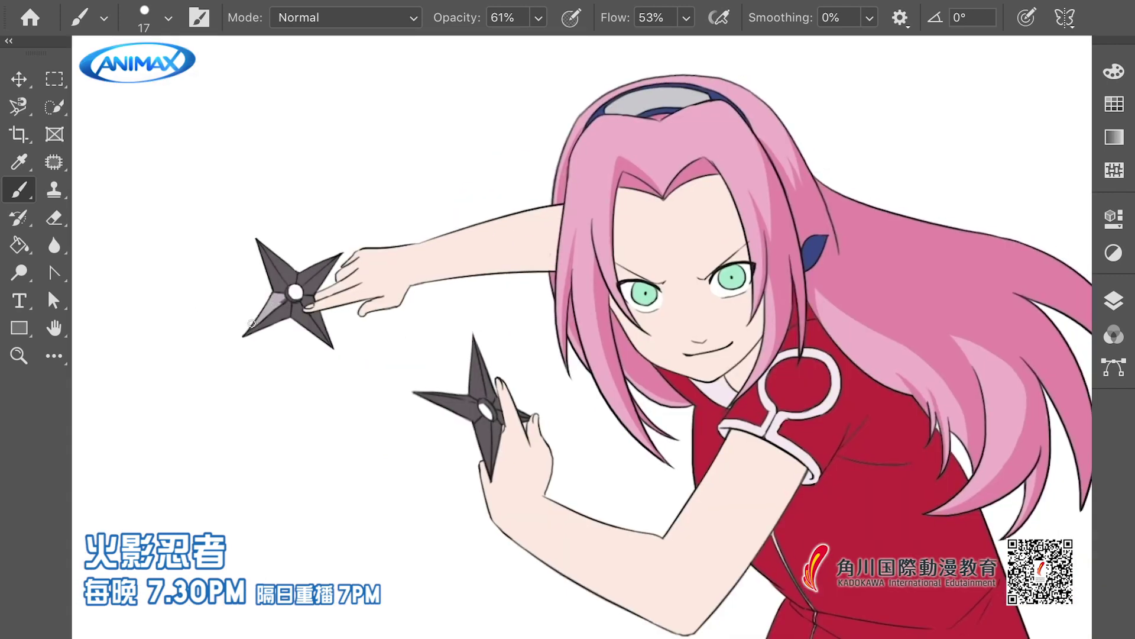
mouse_move(259, 242)
left_mouse_down()
mouse_move(275, 277)
mouse_move(305, 282)
mouse_move(304, 270)
left_mouse_up()
mouse_move(416, 393)
left_mouse_down()
mouse_move(478, 415)
mouse_move(468, 397)
left_mouse_up()
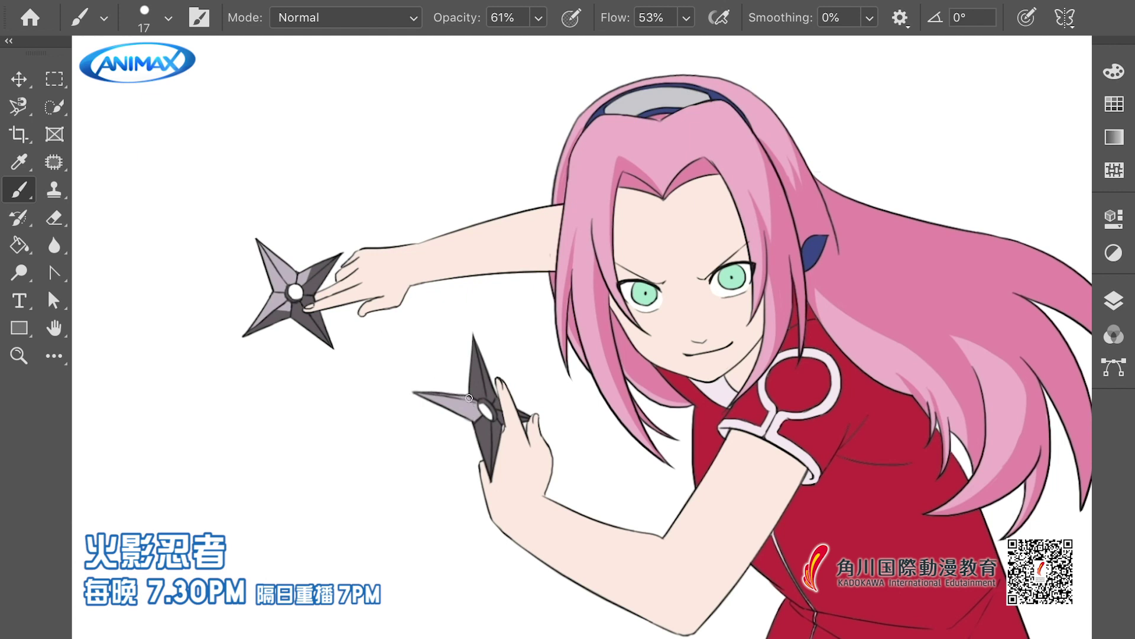
mouse_move(474, 338)
left_mouse_down()
mouse_move(485, 452)
mouse_move(480, 422)
left_mouse_up()
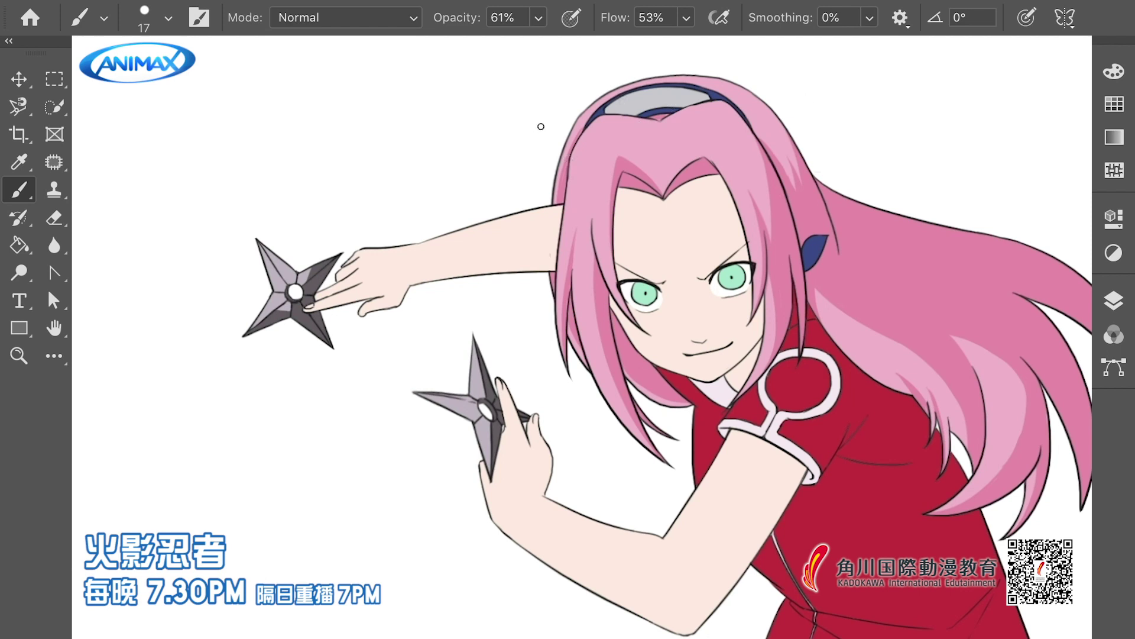
Add small white glints to the light facets and blade tips of both shuriken
mouse_move(267, 248)
left_mouse_down()
mouse_move(295, 286)
mouse_move(237, 291)
mouse_move(295, 267)
mouse_move(305, 270)
mouse_move(301, 296)
left_mouse_up()
left_click_drag(248, 330, 256, 316)
left_click_drag(300, 269, 301, 266)
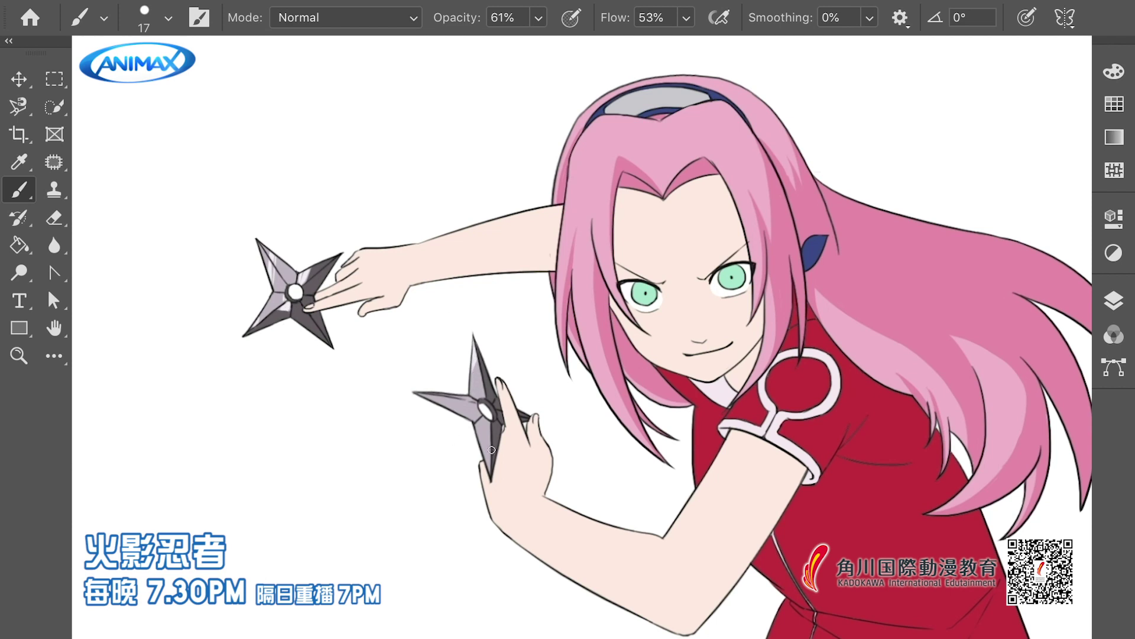
left_click_drag(416, 393, 441, 388)
scroll(451, 401, "up", 1)
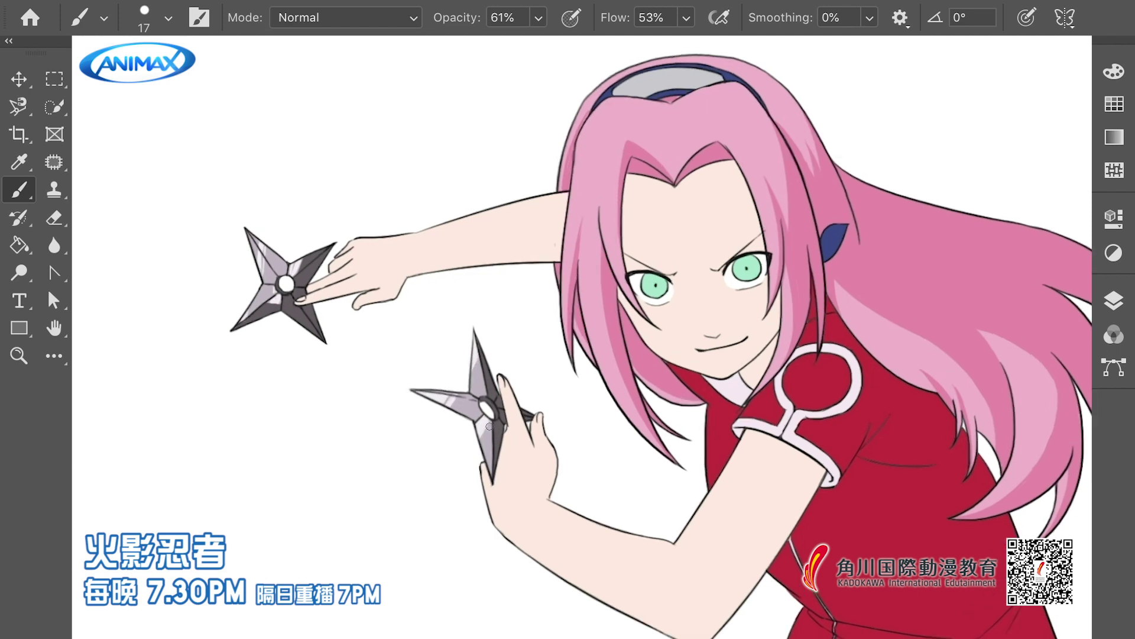
Paint white reflections on one end of the headband's metal plate and dark grey streaks on the other
scroll(518, 163, "up", 3)
left_click_drag(519, 163, 519, 175)
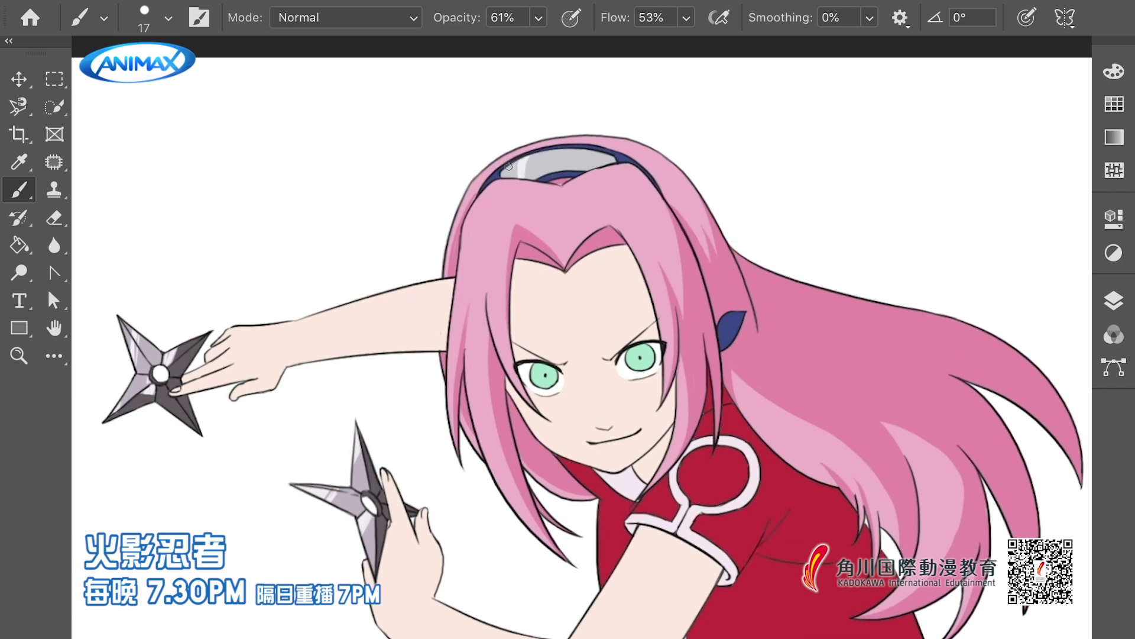
left_click_drag(594, 152, 553, 153)
mouse_move(603, 155)
left_mouse_down()
mouse_move(591, 153)
mouse_move(584, 161)
mouse_move(577, 150)
mouse_move(601, 156)
left_mouse_up()
scroll(590, 170, "up", 2)
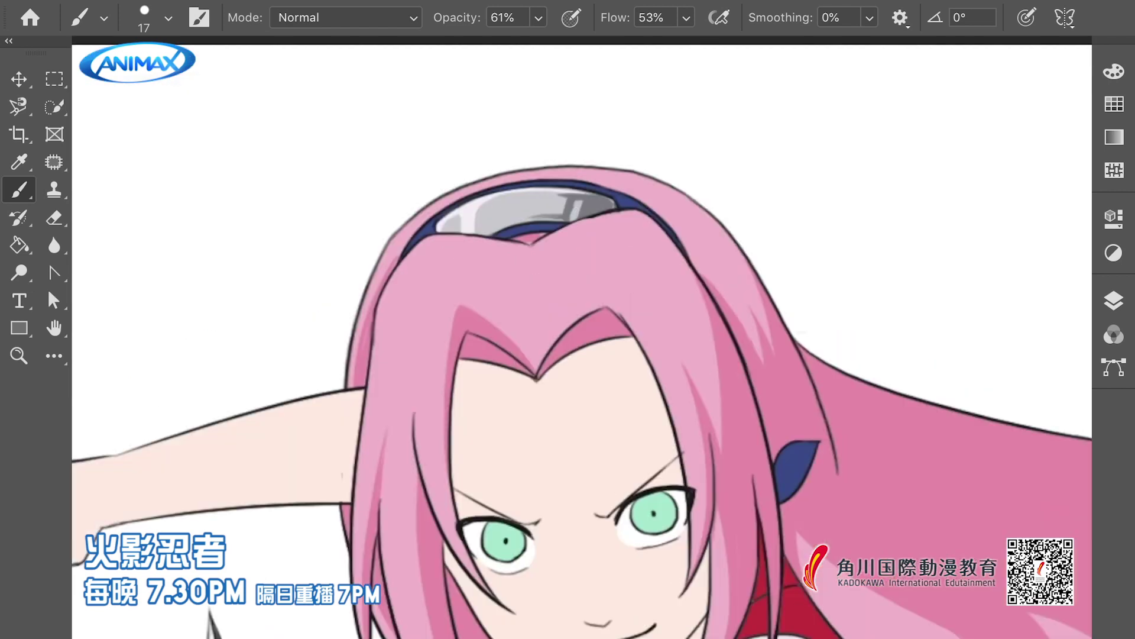
Draw the spiral leaf emblem in the center of the headband plate and small rivets at both ends
scroll(514, 213, "up", 2)
mouse_move(519, 242)
left_mouse_down()
mouse_move(481, 299)
mouse_move(569, 292)
mouse_move(535, 263)
mouse_move(502, 278)
mouse_move(615, 225)
mouse_move(581, 221)
mouse_move(594, 233)
left_mouse_up()
left_click_drag(757, 251, 737, 275)
left_click_drag(345, 308, 366, 323)
scroll(414, 370, "down", 3)
scroll(414, 370, "up", 3)
mouse_move(692, 278)
left_mouse_down()
mouse_move(768, 269)
mouse_move(704, 286)
mouse_move(733, 278)
mouse_move(724, 281)
left_mouse_up()
key("ctrl+0")
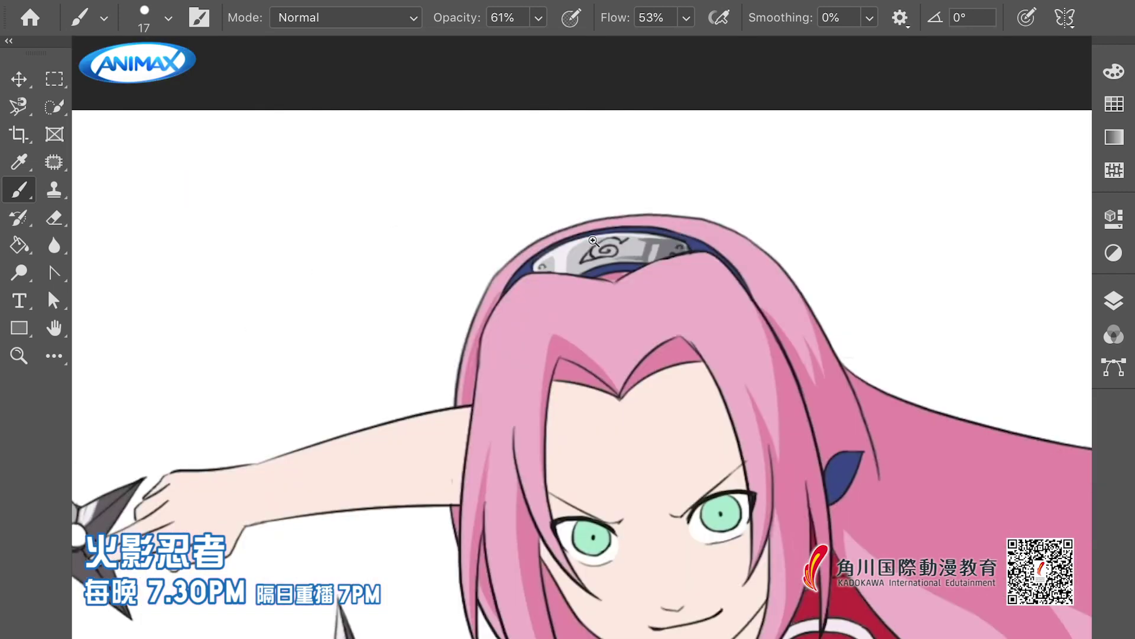
Transform the leaf emblem by shifting it slightly on the headband plate, and check the whole figure
scroll(500, 309, "up", 3)
key("ctrl+t")
left_click_drag(562, 142, 566, 140)
key("Return")
key("ctrl+0")
scroll(765, 238, "up", 2)
scroll(766, 237, "down", 1)
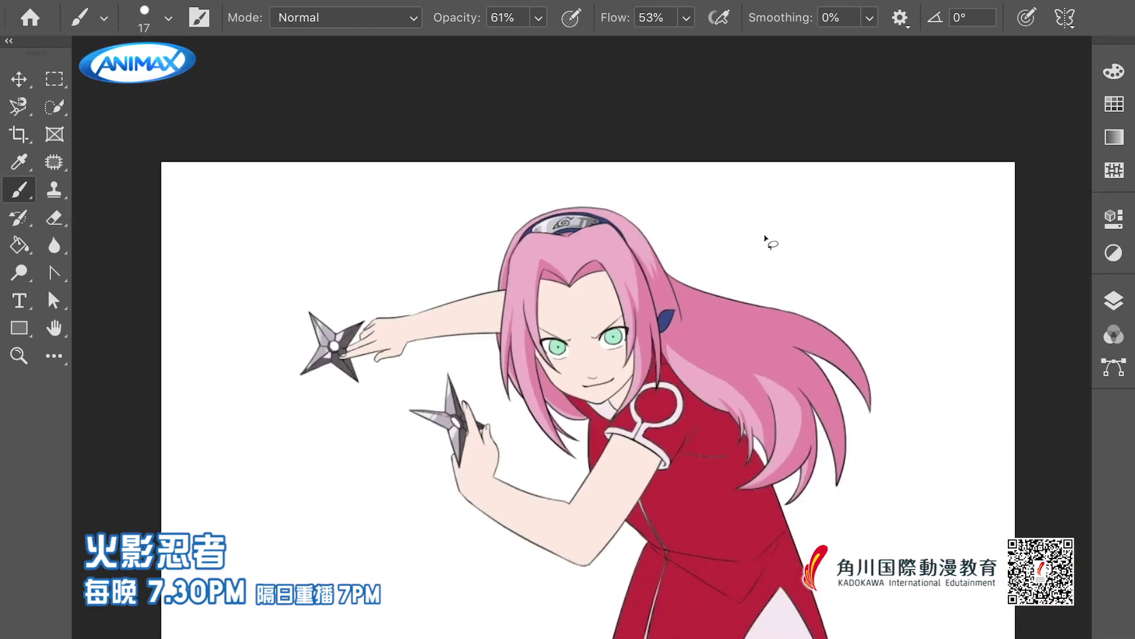
scroll(667, 304, "up", 3)
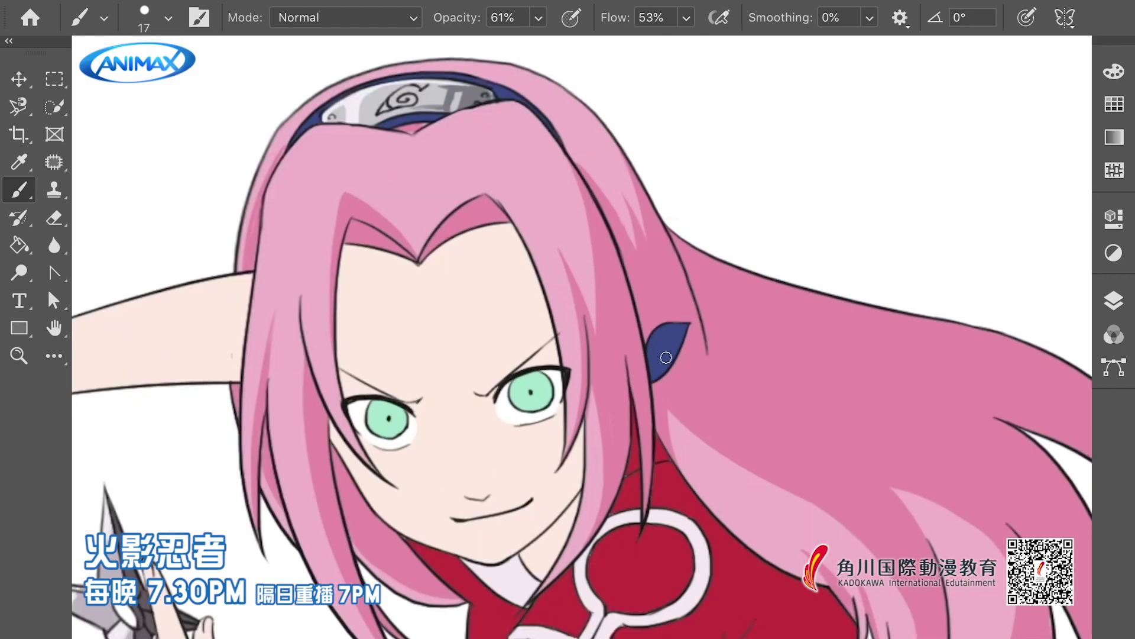
Paint a darker navy shadow on the blue headband knot beside the character's ear
mouse_move(655, 364)
left_mouse_down()
mouse_move(665, 343)
mouse_move(680, 361)
mouse_move(658, 353)
left_mouse_up()
left_click_drag(540, 182, 584, 261)
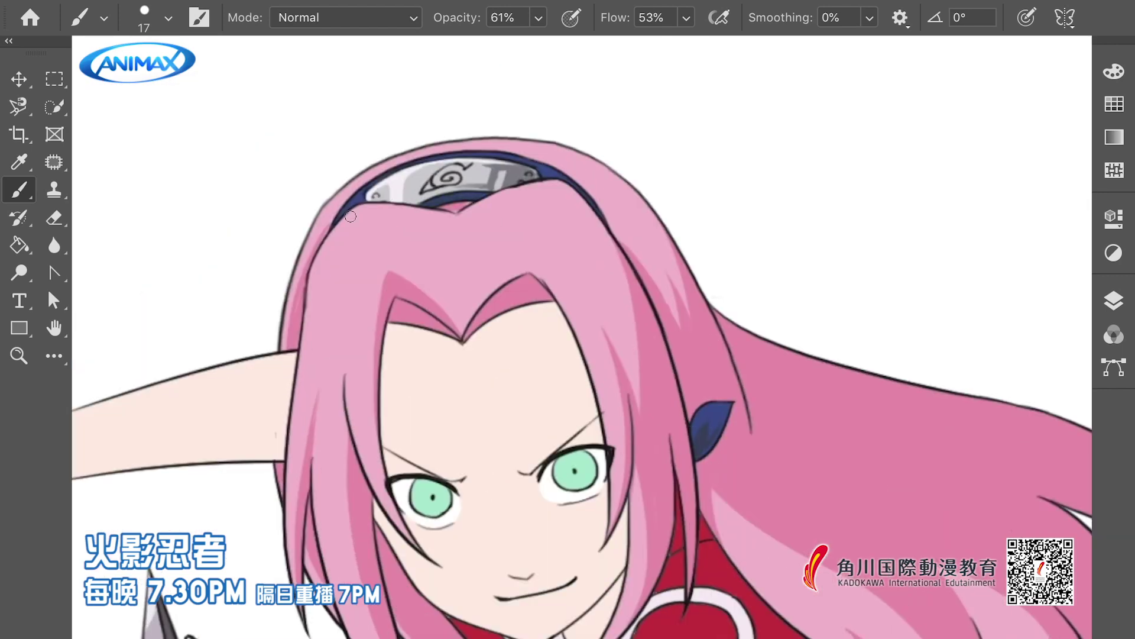
key("ctrl+0")
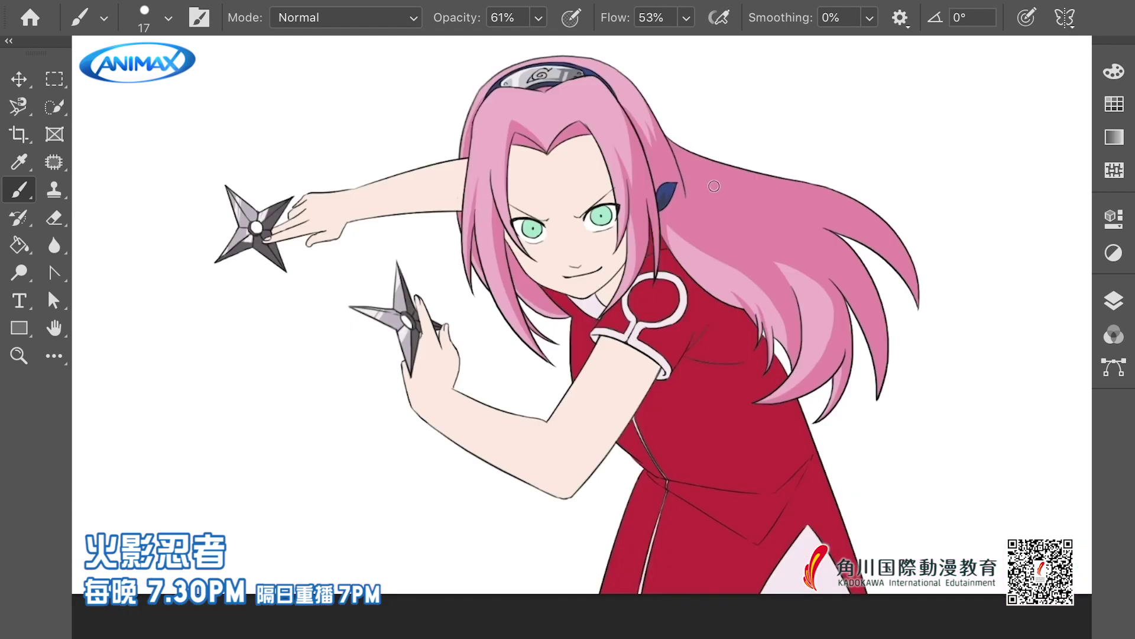
Shade the white collar and the white shorts in the dress slit with light grey-blue
left_click_drag(569, 295, 603, 316)
left_click_drag(651, 532, 599, 500)
mouse_move(751, 496)
left_mouse_down()
mouse_move(720, 530)
mouse_move(746, 531)
mouse_move(754, 508)
mouse_move(771, 518)
mouse_move(745, 548)
mouse_move(795, 541)
mouse_move(754, 539)
mouse_move(773, 527)
mouse_move(760, 532)
mouse_move(792, 555)
mouse_move(793, 580)
mouse_move(779, 533)
left_mouse_up()
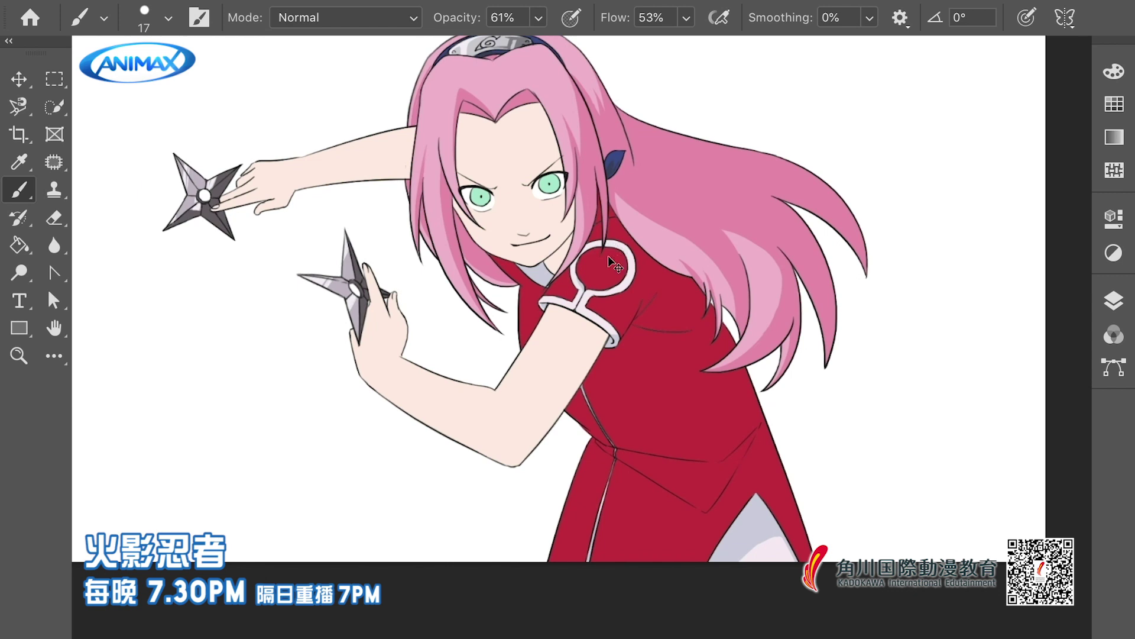
scroll(612, 237, "down", 1, "alt")
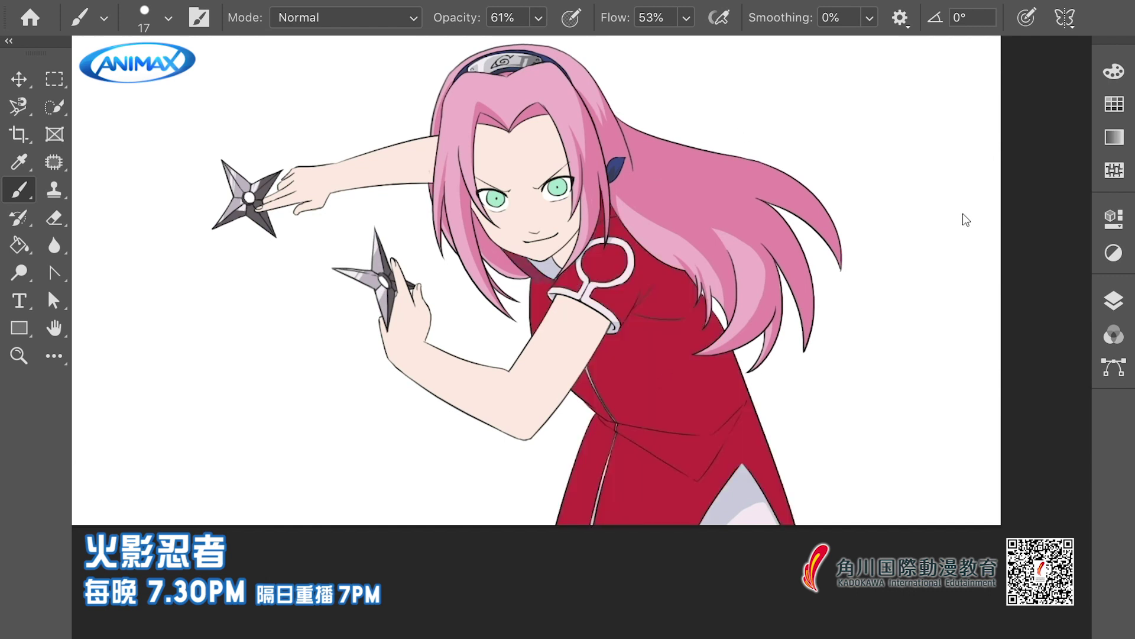
Paint dark maroon shadows on the red dress beneath the hair, under the sleeve and along the rear side of the torso and skirt
mouse_move(535, 302)
left_mouse_down()
mouse_move(538, 276)
mouse_move(549, 283)
left_mouse_up()
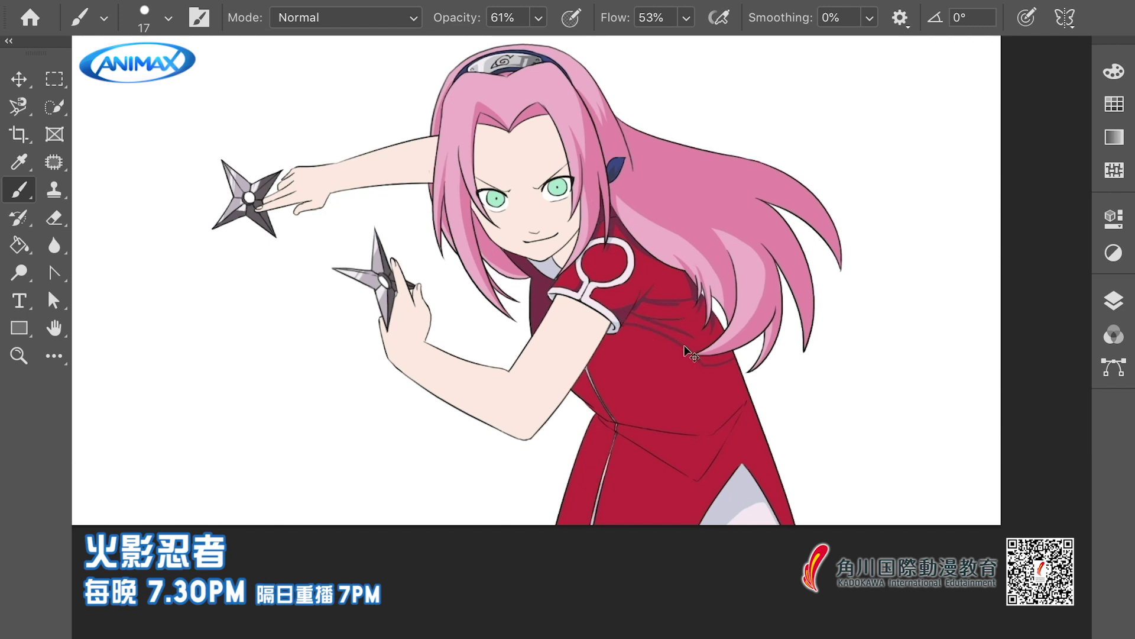
mouse_move(632, 314)
left_mouse_down()
mouse_move(670, 323)
mouse_move(702, 300)
mouse_move(706, 321)
mouse_move(659, 319)
mouse_move(660, 300)
mouse_move(636, 317)
mouse_move(692, 306)
mouse_move(708, 362)
mouse_move(742, 379)
mouse_move(724, 406)
mouse_move(692, 351)
mouse_move(722, 378)
mouse_move(759, 488)
mouse_move(782, 531)
left_mouse_up()
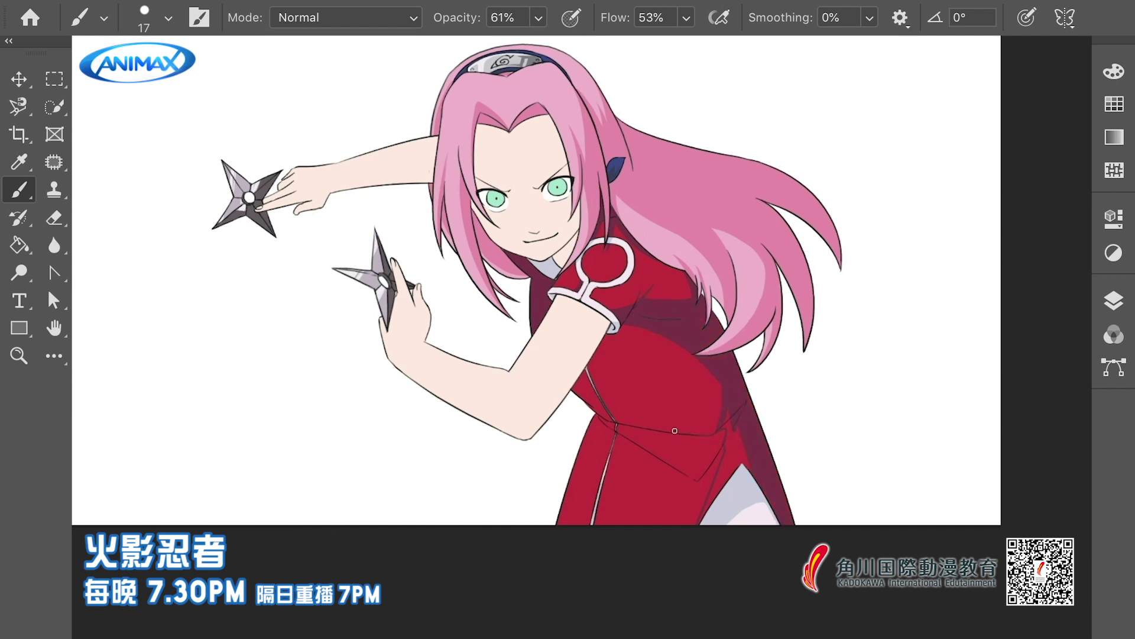
left_click_drag(730, 418, 755, 487)
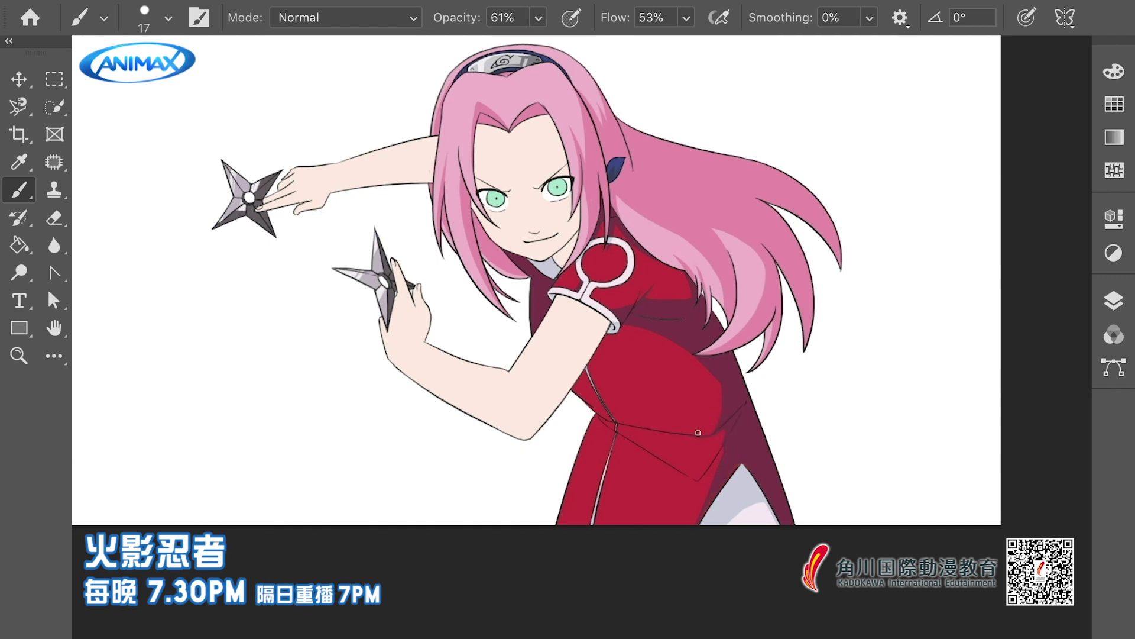
scroll(699, 434, "up", 3)
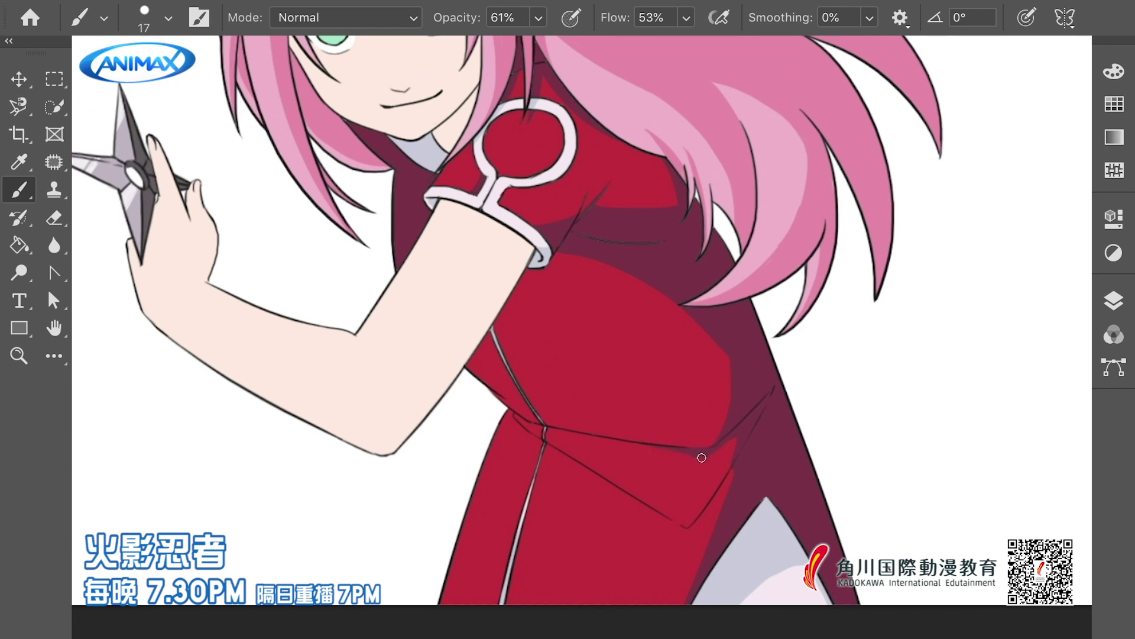
Add maroon fold shadows around the waist creases and down the skirt beside the front seam
mouse_move(675, 520)
left_mouse_down()
mouse_move(583, 463)
mouse_move(648, 501)
mouse_move(592, 470)
left_mouse_up()
mouse_move(735, 436)
left_mouse_down()
mouse_move(764, 412)
mouse_move(740, 446)
mouse_move(748, 476)
mouse_move(730, 502)
mouse_move(755, 426)
left_mouse_up()
mouse_move(529, 412)
left_mouse_down()
mouse_move(483, 369)
mouse_move(483, 347)
mouse_move(522, 438)
mouse_move(503, 398)
mouse_move(563, 410)
mouse_move(515, 416)
mouse_move(668, 506)
mouse_move(648, 499)
mouse_move(683, 509)
mouse_move(586, 451)
mouse_move(689, 507)
mouse_move(616, 469)
left_mouse_up()
scroll(638, 479, "down", 2)
mouse_move(553, 515)
left_mouse_down()
mouse_move(576, 562)
mouse_move(554, 513)
mouse_move(609, 568)
mouse_move(529, 524)
mouse_move(546, 565)
mouse_move(537, 488)
left_mouse_up()
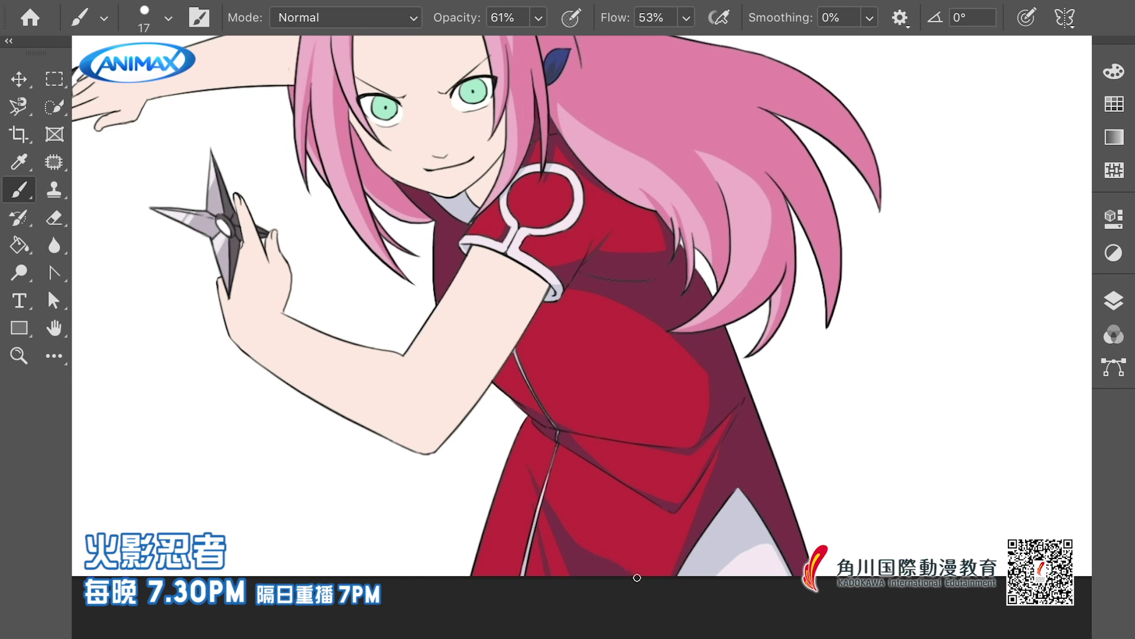
scroll(469, 493, "down", 2)
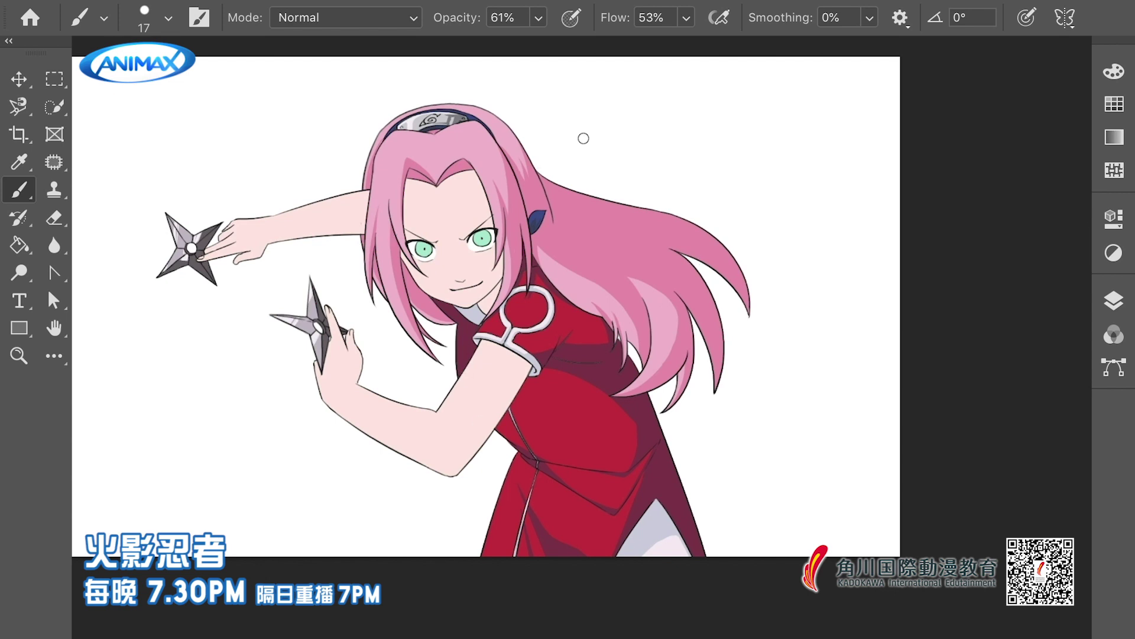
Shade the face in darker peach under the bangs, along the forehead edge and cheek, and on the neck
left_click_drag(408, 240, 408, 173)
left_click_drag(428, 262, 420, 269)
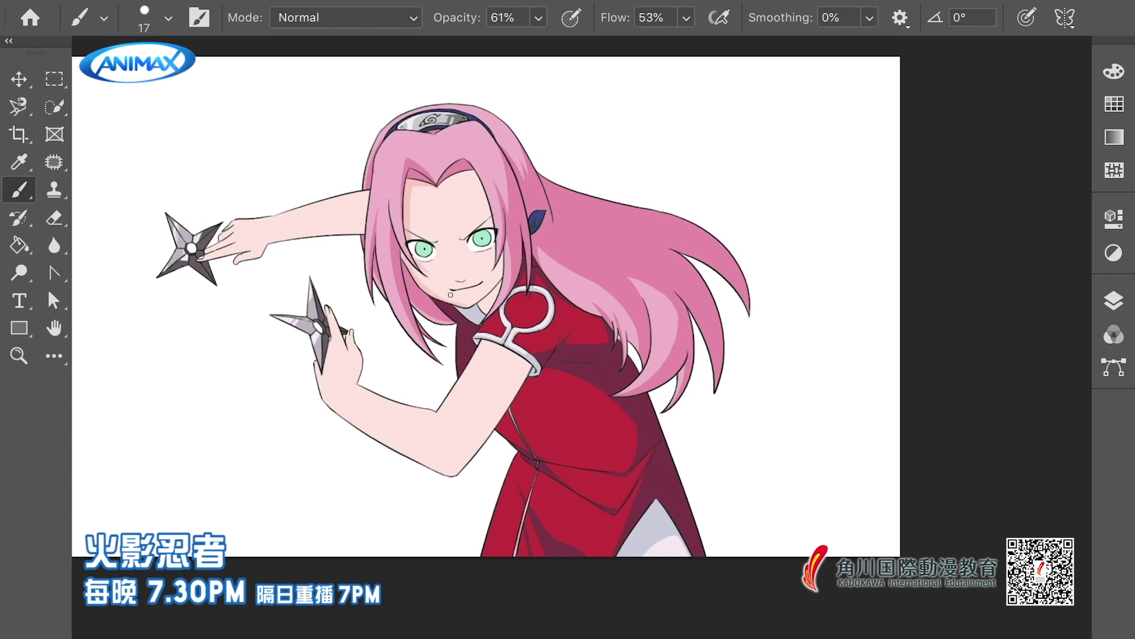
scroll(449, 278, "up", 2)
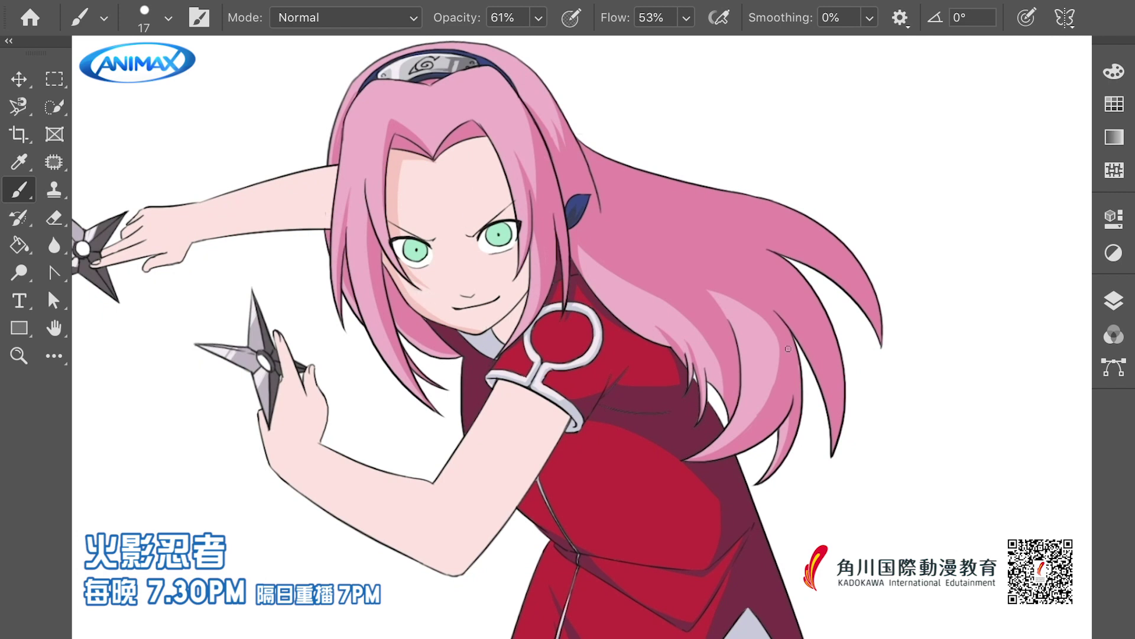
left_click_drag(398, 155, 400, 201)
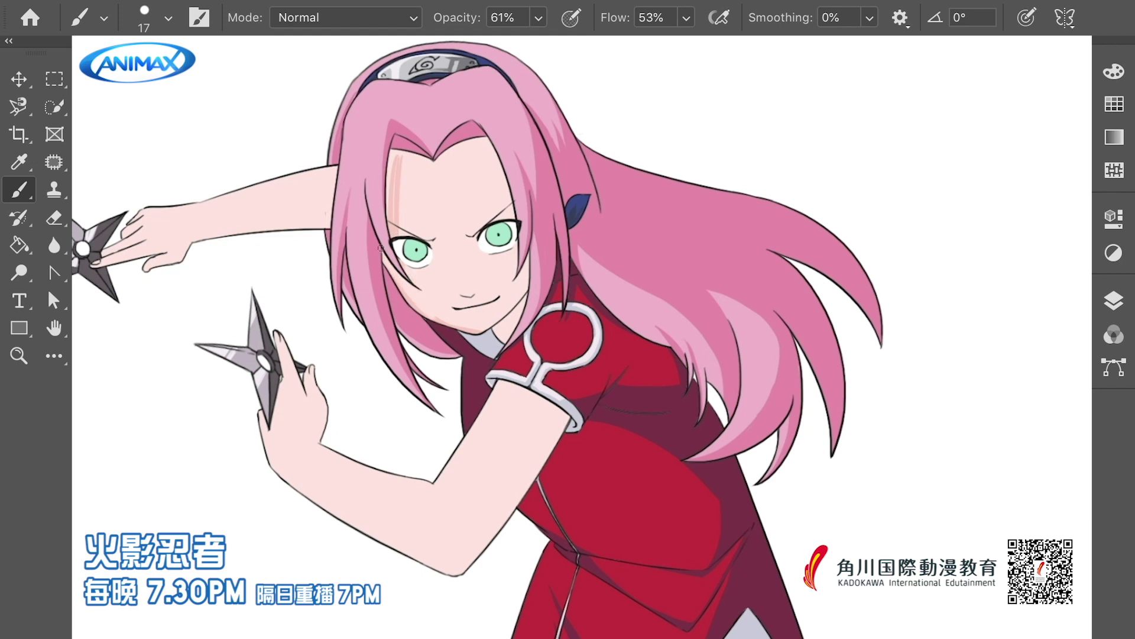
left_click_drag(391, 216, 395, 152)
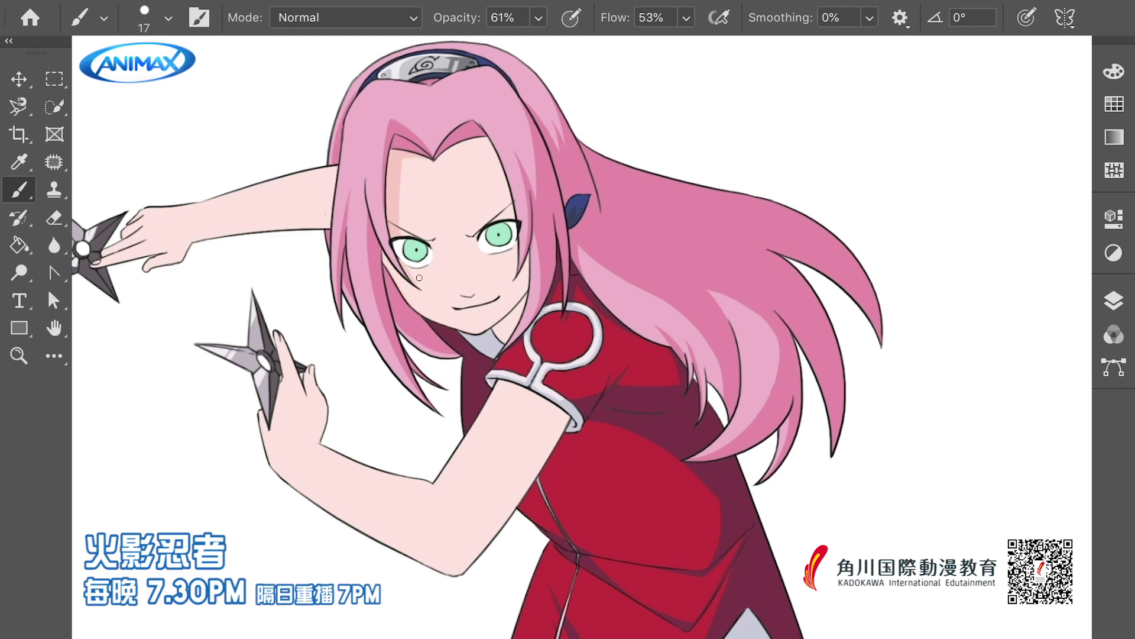
mouse_move(382, 241)
left_mouse_down()
mouse_move(450, 324)
mouse_move(406, 279)
mouse_move(529, 290)
left_mouse_up()
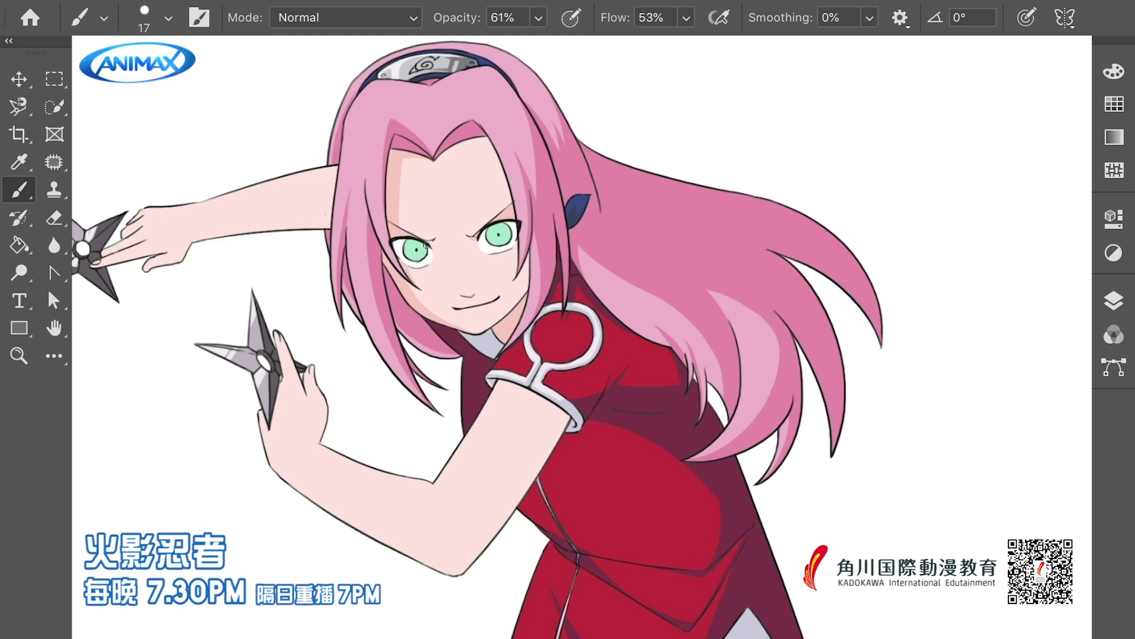
left_click_drag(440, 154, 405, 155)
Paint peach shadows on both hands, along the underside of both arms and below the white sleeve trim
mouse_move(280, 415)
left_mouse_down()
mouse_move(275, 334)
mouse_move(285, 343)
mouse_move(277, 381)
mouse_move(312, 365)
left_mouse_up()
left_click_drag(281, 474, 463, 567)
left_click_drag(323, 502, 466, 567)
mouse_move(497, 377)
left_mouse_down()
mouse_move(561, 414)
mouse_move(564, 429)
mouse_move(491, 541)
left_mouse_up()
mouse_move(549, 432)
left_mouse_down()
mouse_move(512, 504)
mouse_move(500, 414)
mouse_move(547, 422)
mouse_move(493, 521)
mouse_move(550, 418)
mouse_move(483, 541)
mouse_move(529, 470)
mouse_move(456, 552)
mouse_move(496, 521)
left_mouse_up()
scroll(317, 235, "left", 5)
scroll(318, 235, "up", 2)
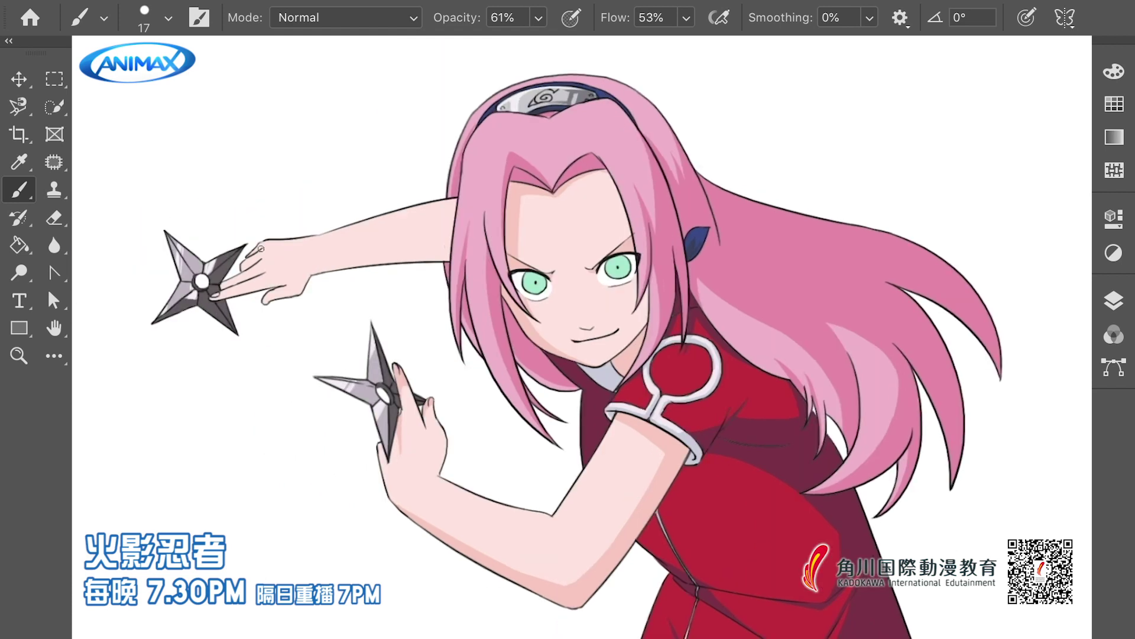
mouse_move(307, 269)
left_mouse_down()
mouse_move(261, 299)
mouse_move(451, 258)
left_mouse_up()
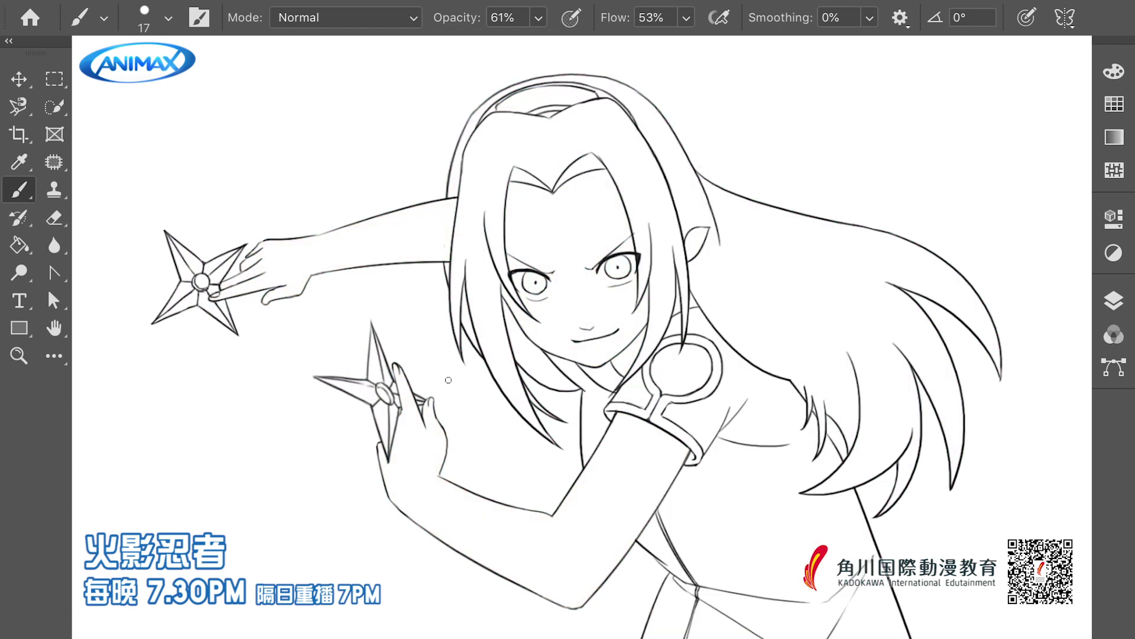
Redraw the outer hair outline where it crosses the outstretched arm as one continuous curve in the line art
left_click(455, 164, "ctrl")
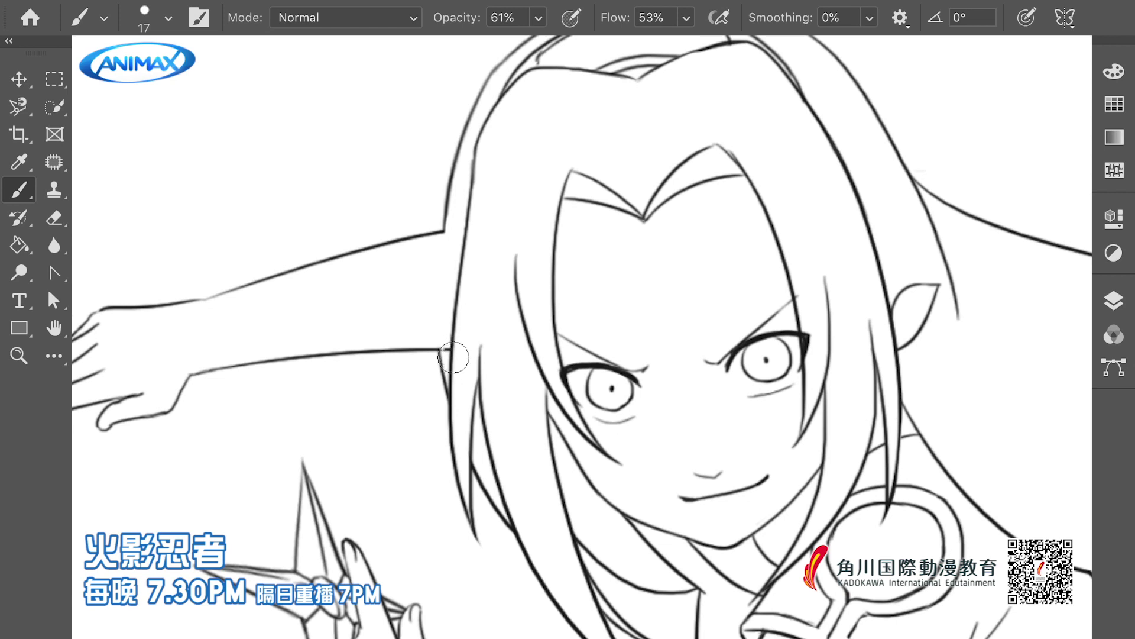
mouse_move(448, 313)
left_mouse_down()
mouse_move(439, 270)
mouse_move(468, 369)
mouse_move(560, 320)
mouse_move(446, 331)
left_mouse_up()
key("ctrl+z")
key("ctrl+z")
left_click_drag(443, 214, 448, 383)
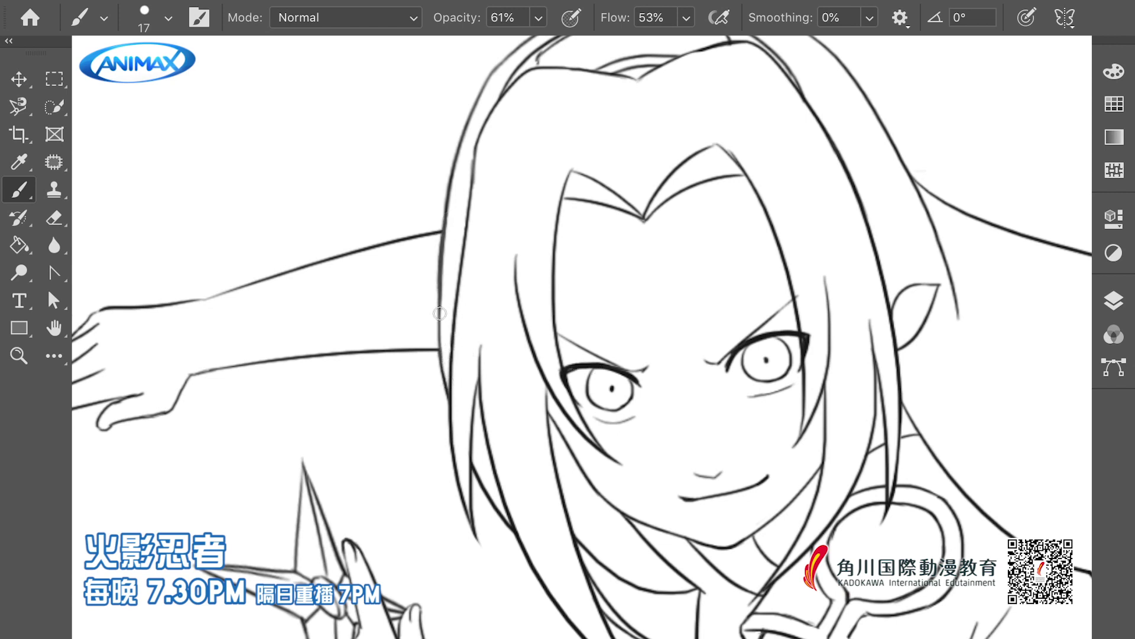
key("ctrl+0")
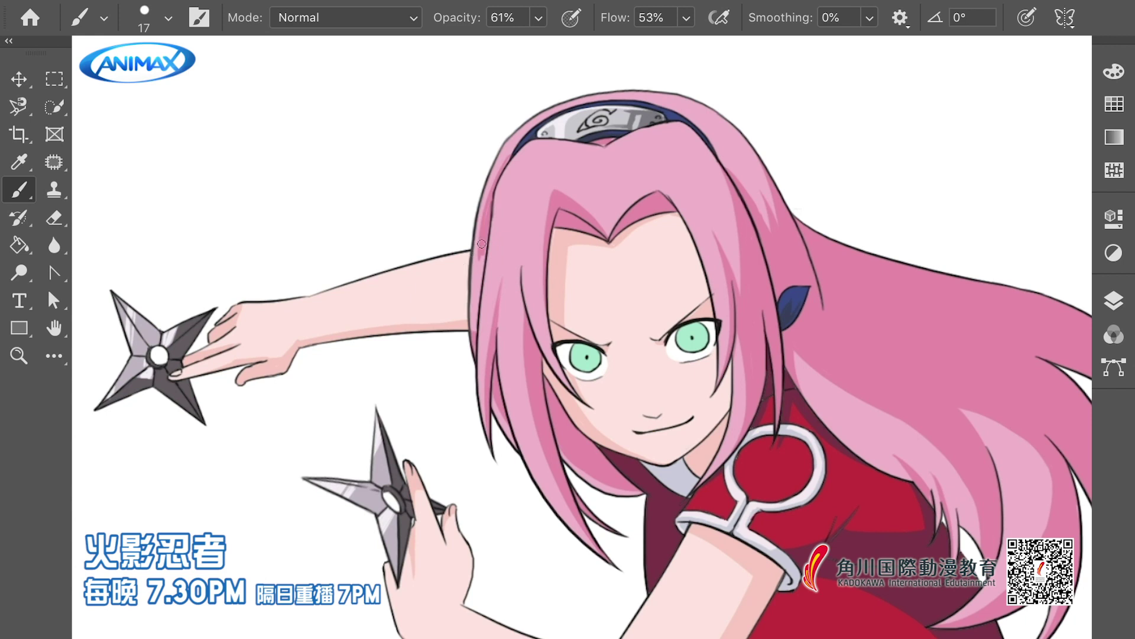
Fill the hair strip inside the corrected outline beside the outstretched arm with pink
left_click_drag(478, 311, 485, 239)
mouse_move(477, 347)
left_mouse_down()
mouse_move(486, 229)
mouse_move(478, 348)
left_mouse_up()
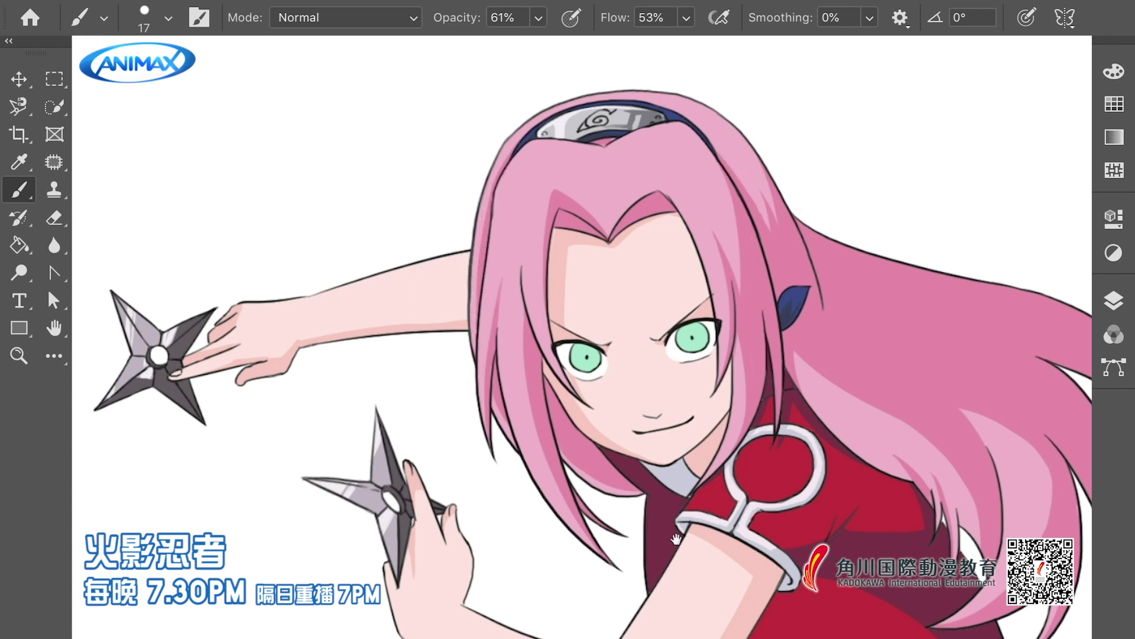
scroll(676, 538, "down", 5)
scroll(668, 444, "up", 3)
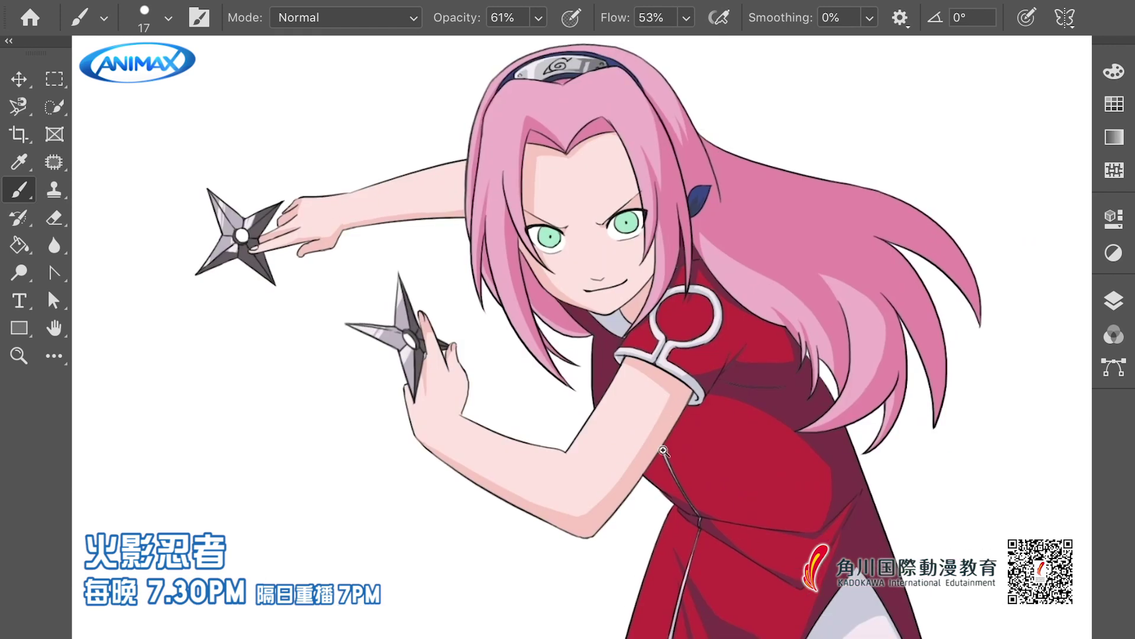
Shade the upper part of both green irises with a darker green
scroll(664, 450, "up", 4)
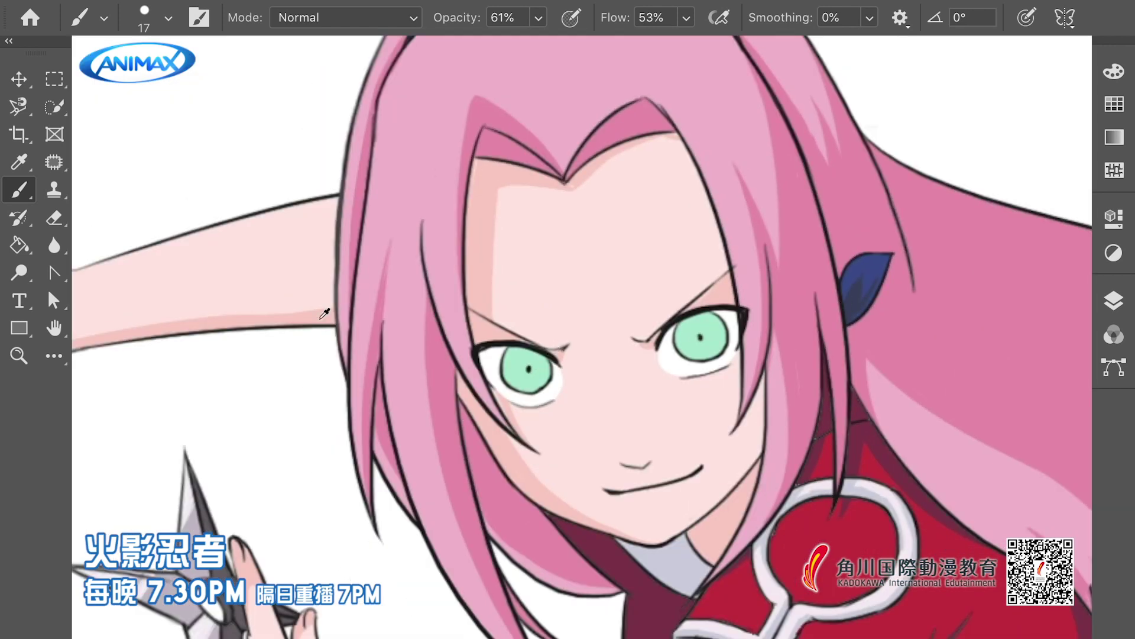
mouse_move(508, 372)
left_mouse_down()
mouse_move(521, 353)
mouse_move(548, 380)
left_mouse_up()
mouse_move(680, 337)
left_mouse_down()
mouse_move(722, 318)
mouse_move(720, 340)
left_mouse_up()
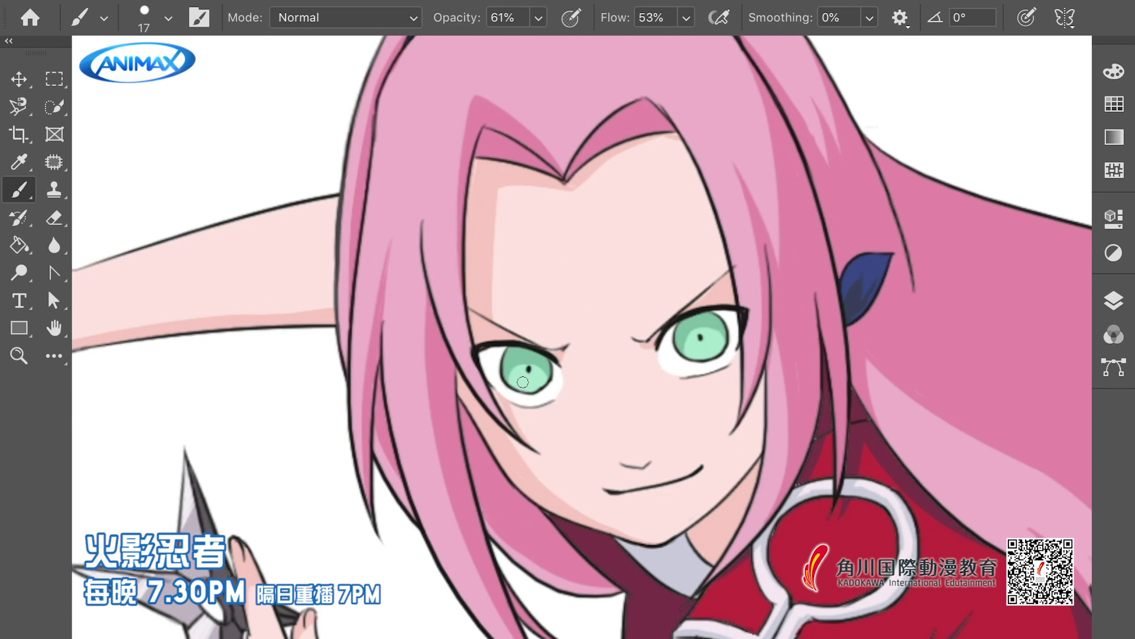
Add white glints and fine dark green lines to both irises, touch up the face, and check the whole figure
left_click_drag(529, 376, 536, 383)
key("ctrl+0")
scroll(484, 395, "up", 5)
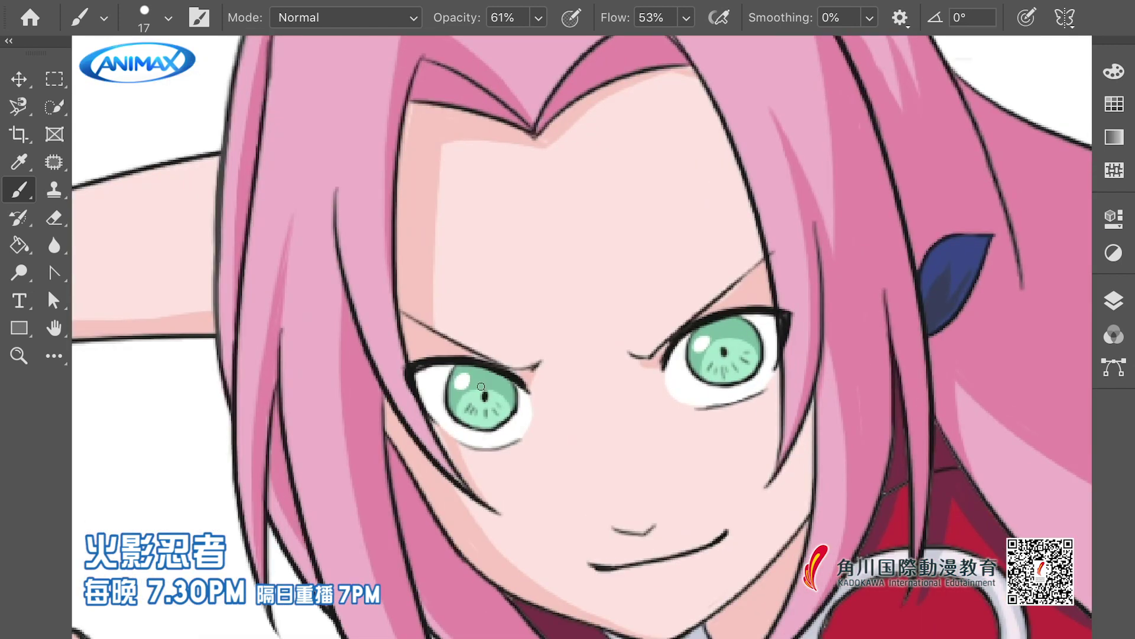
key("ctrl+0")
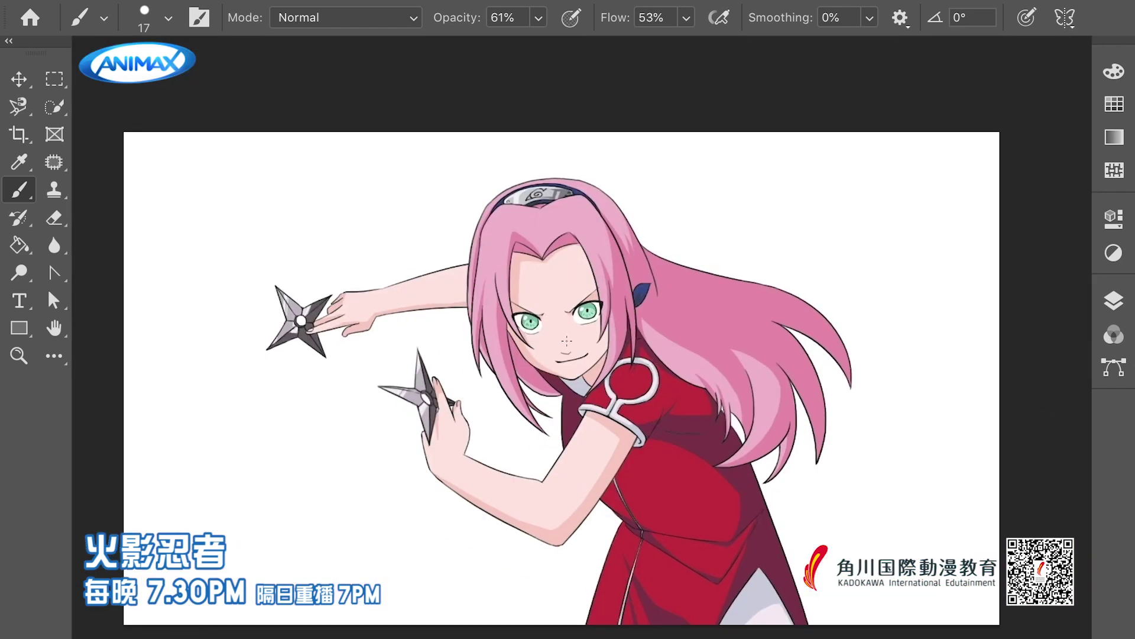
scroll(567, 341, "up", 4)
left_click_drag(542, 380, 600, 367)
key("ctrl+0")
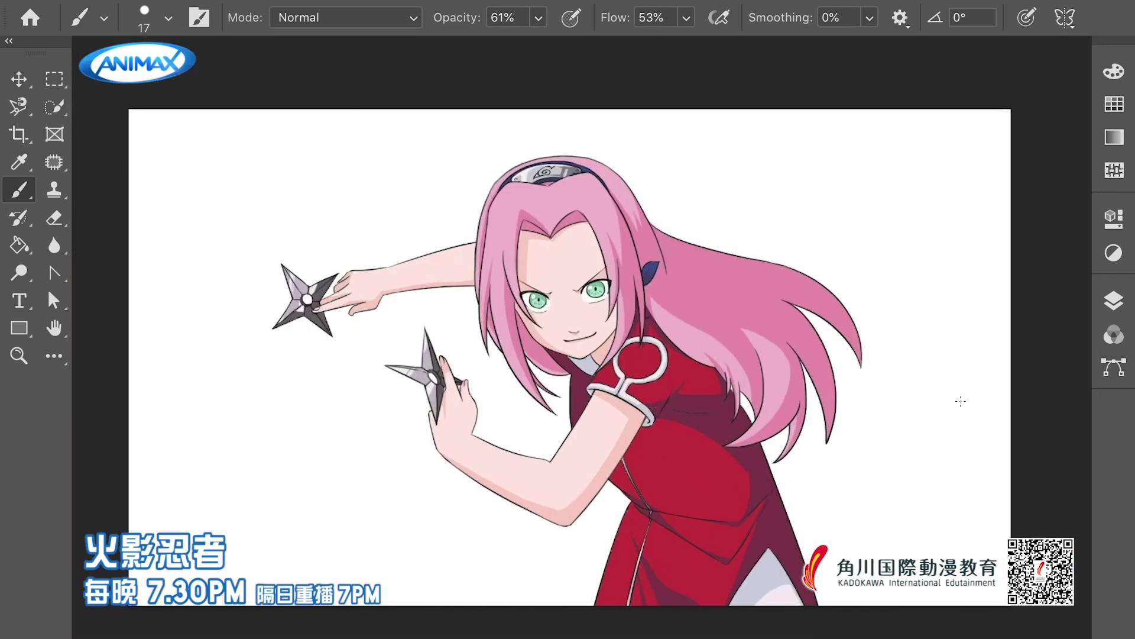